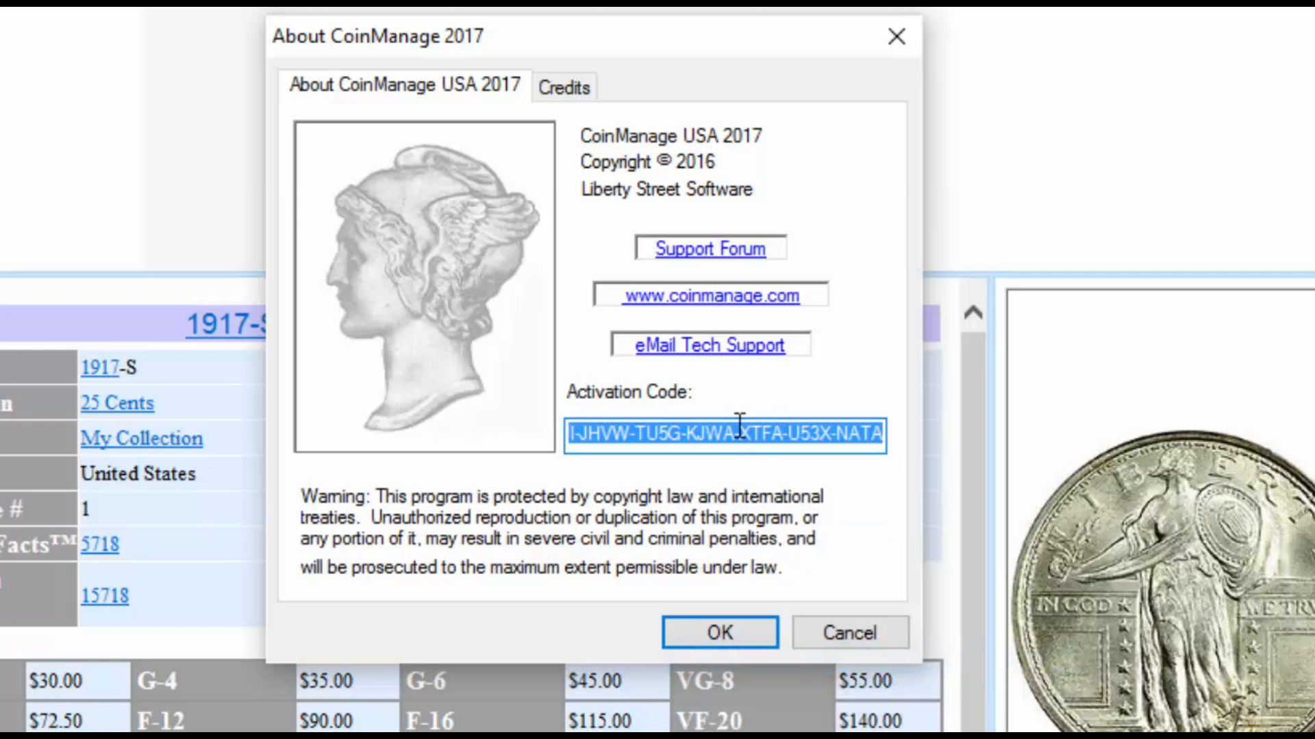
# - Copy the activation code from the About CoinManage 2017 dialog and dismiss the dialog
pyautogui.rightClick(735, 435)
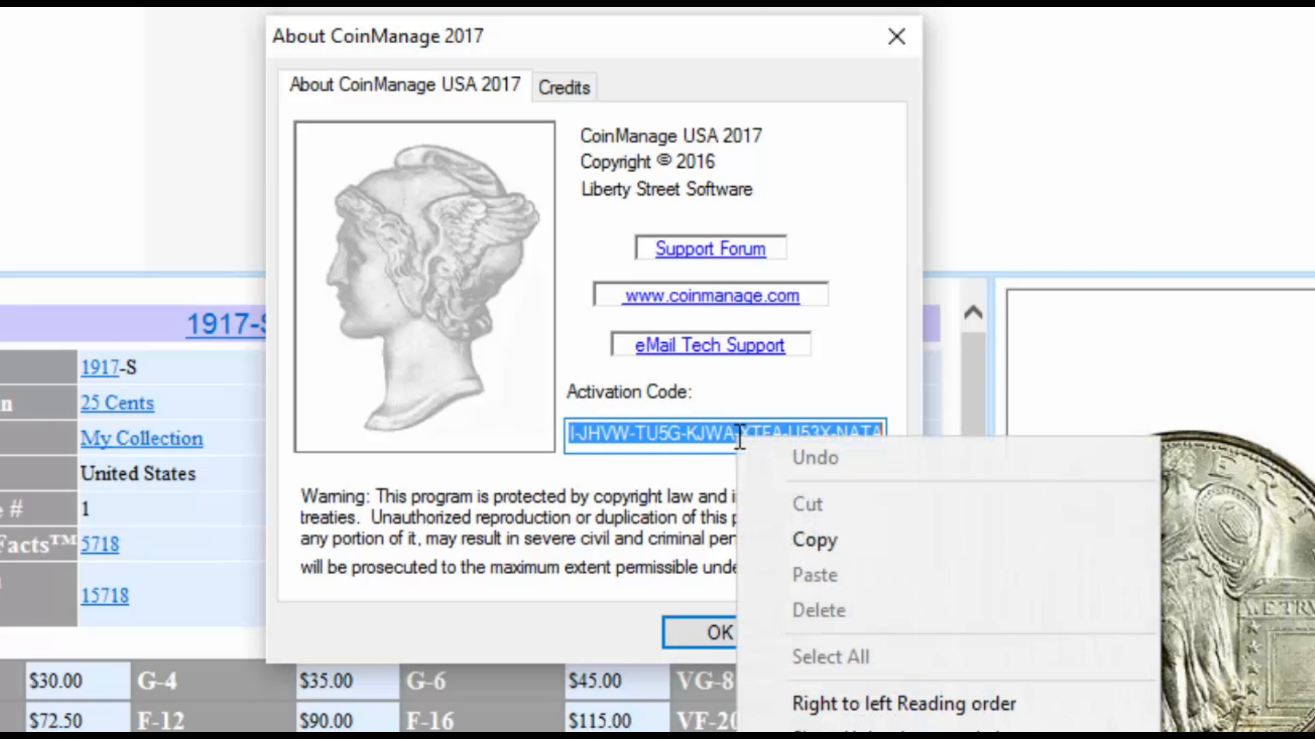
pyautogui.click(815, 538)
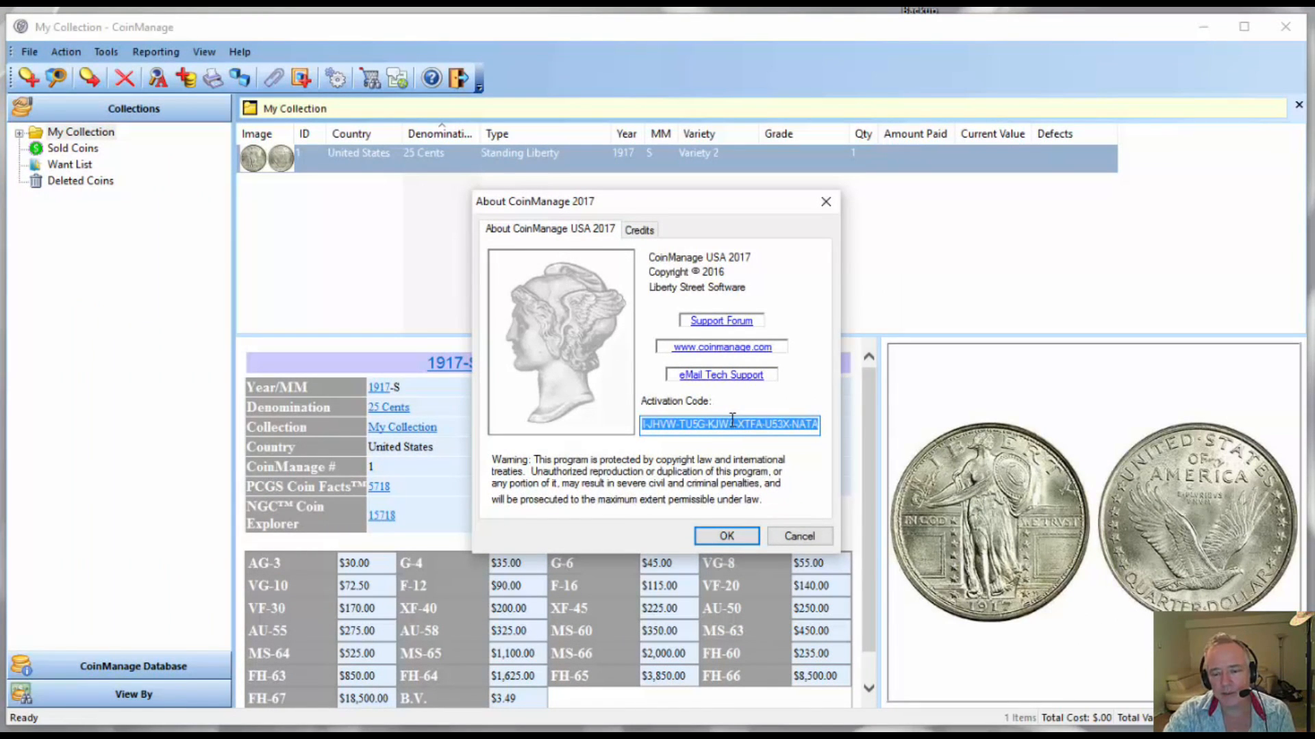
pyautogui.click(801, 535)
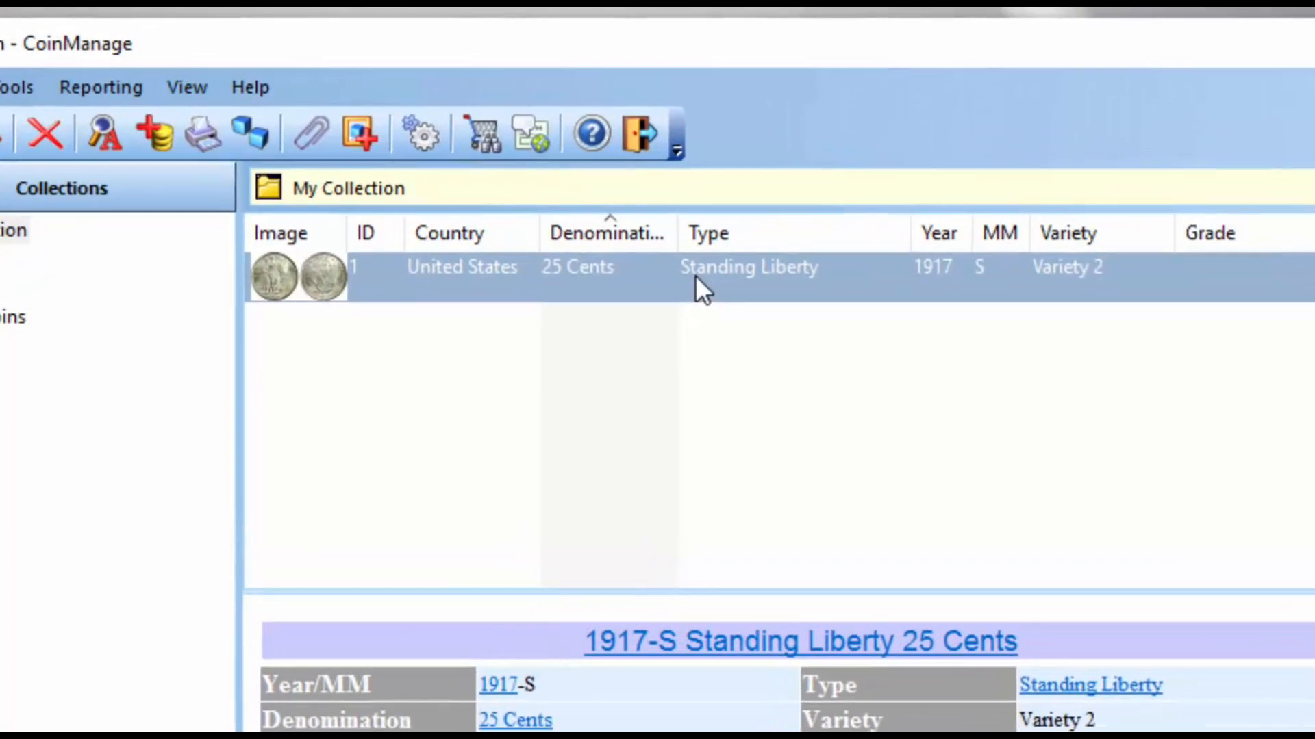
pyautogui.rightClick(489, 158)
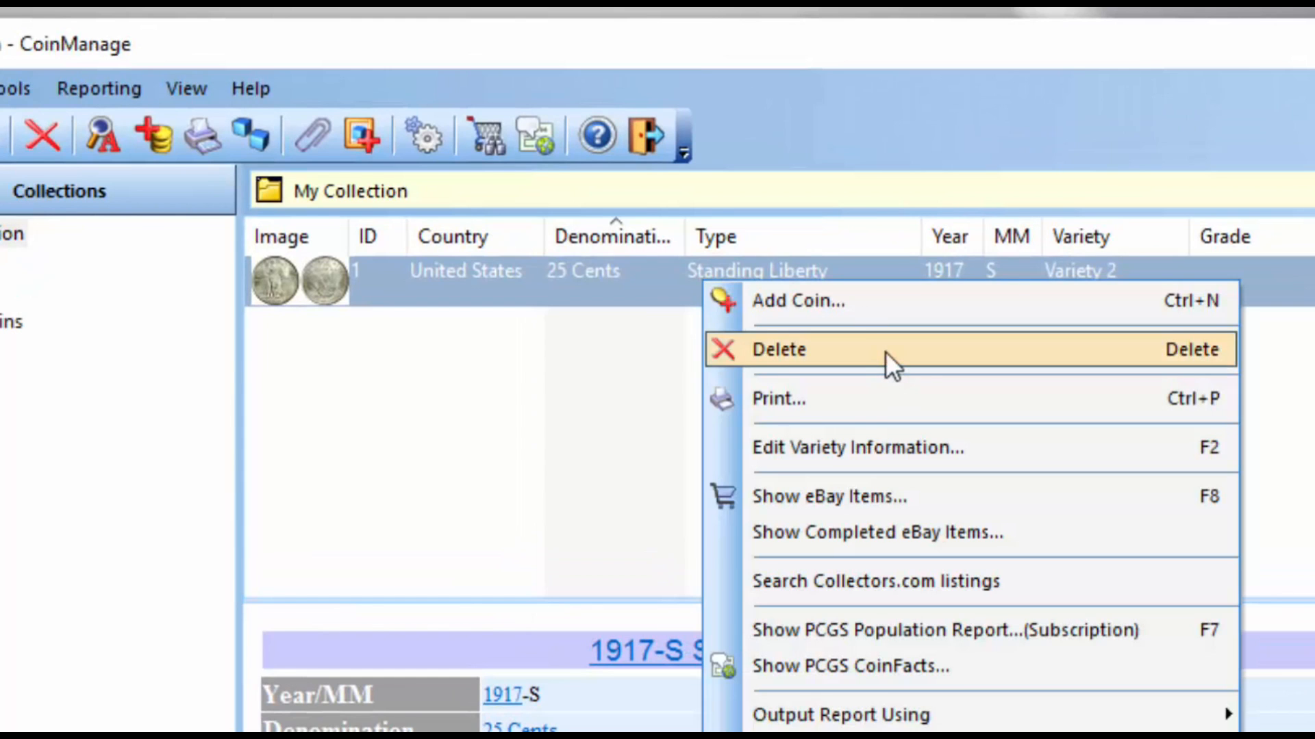
pyautogui.click(586, 51)
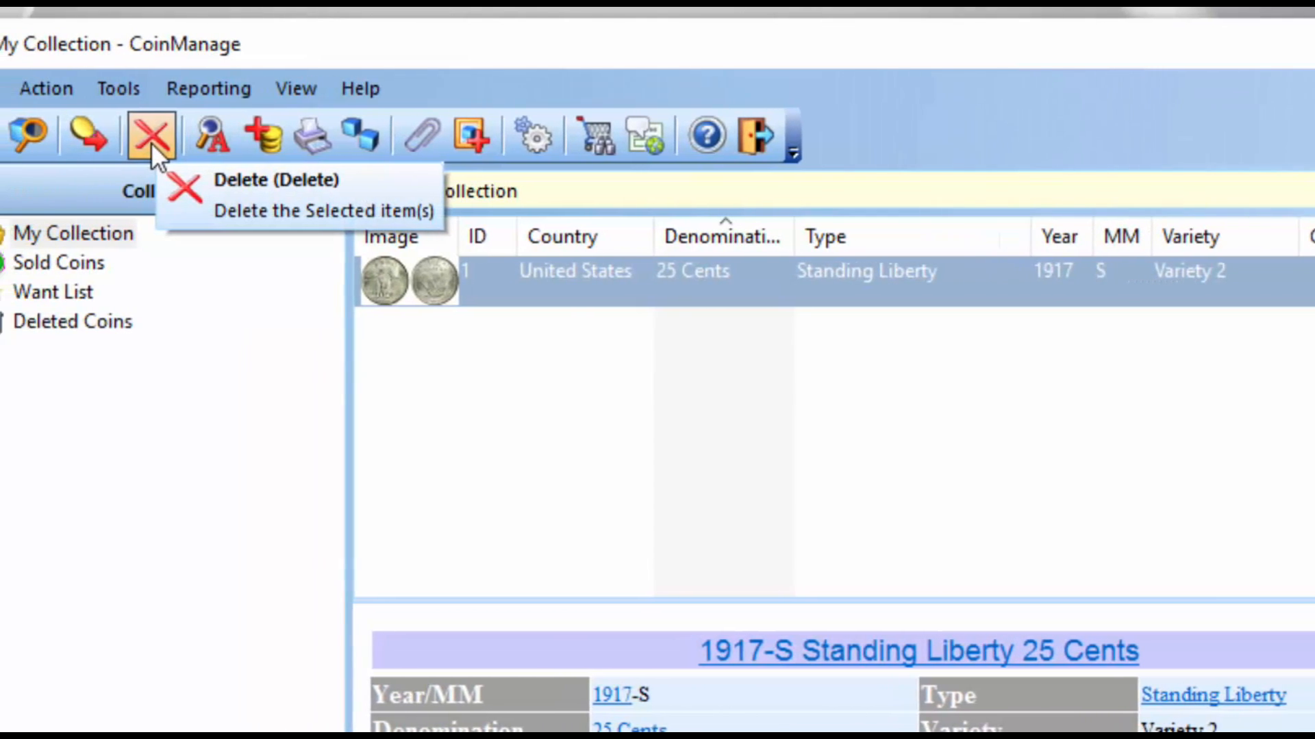
pyautogui.click(117, 87)
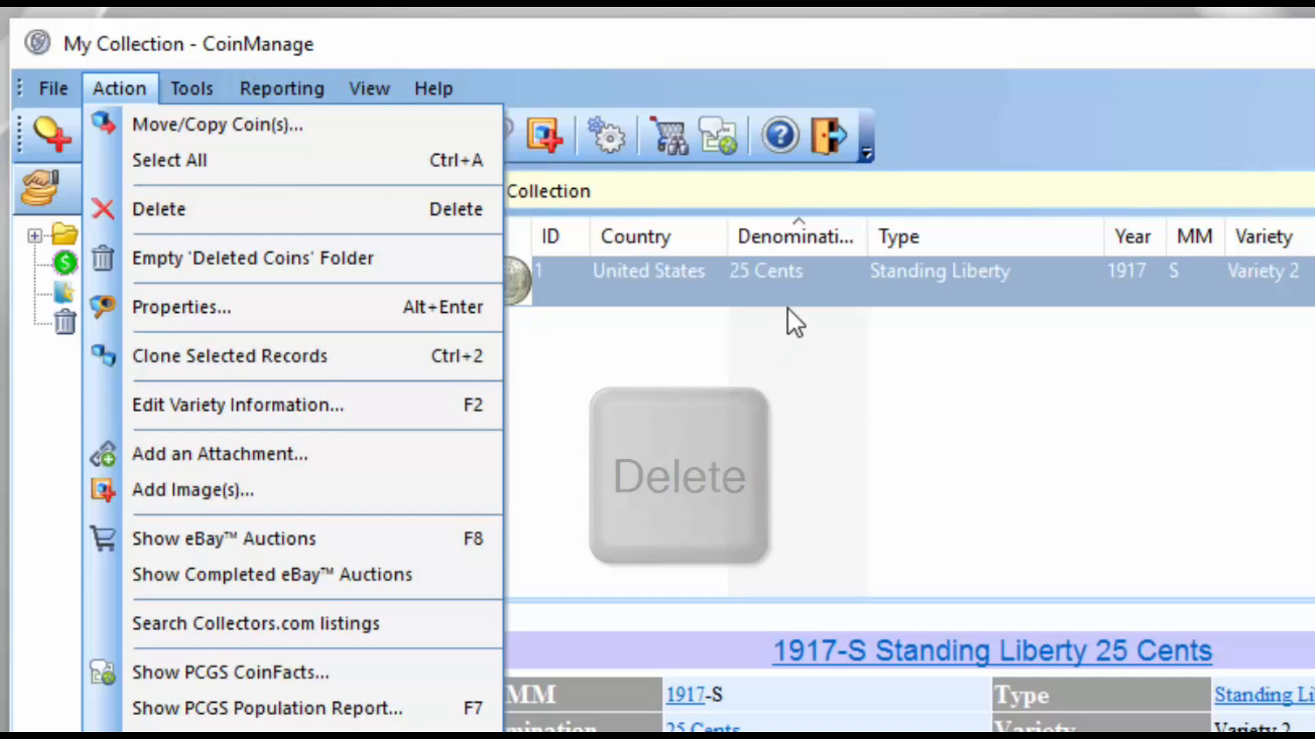
pyautogui.click(790, 274)
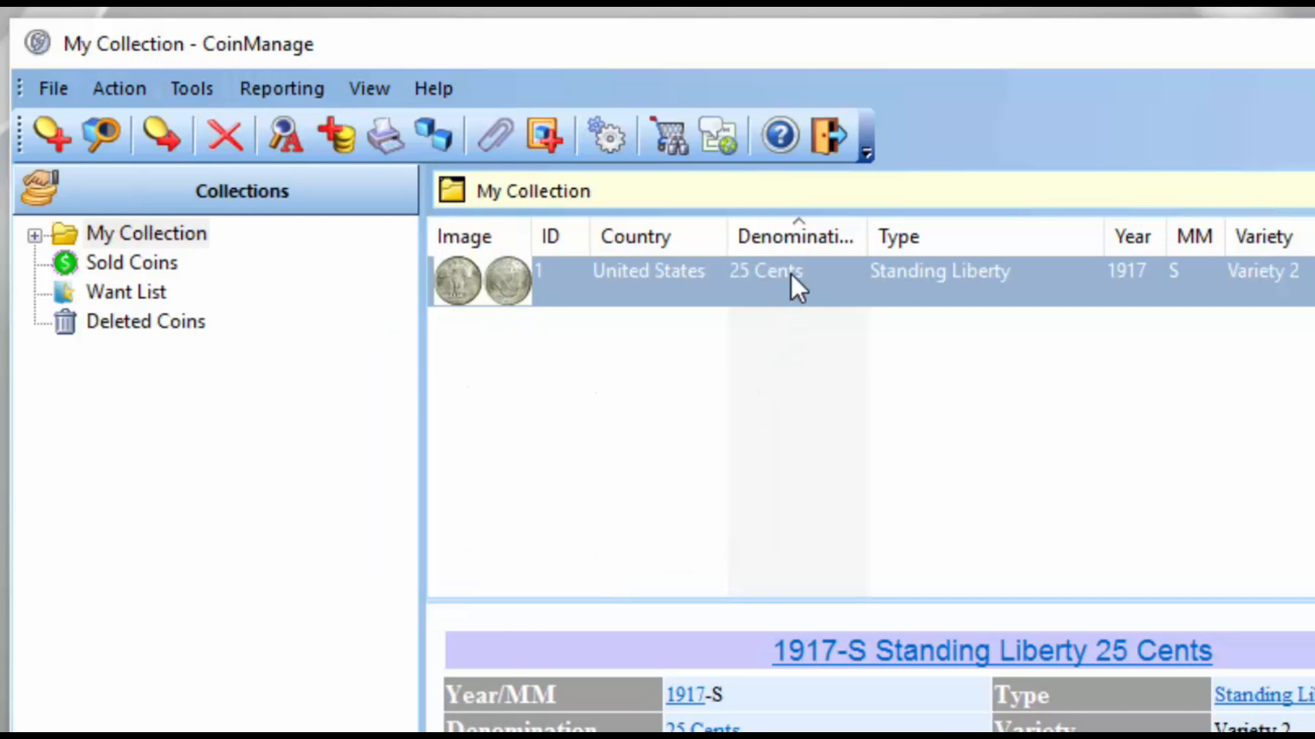
# - Delete the 1917-S Standing Liberty 25 Cents coin from My Collection and confirm the deletion
pyautogui.rightClick(790, 273)
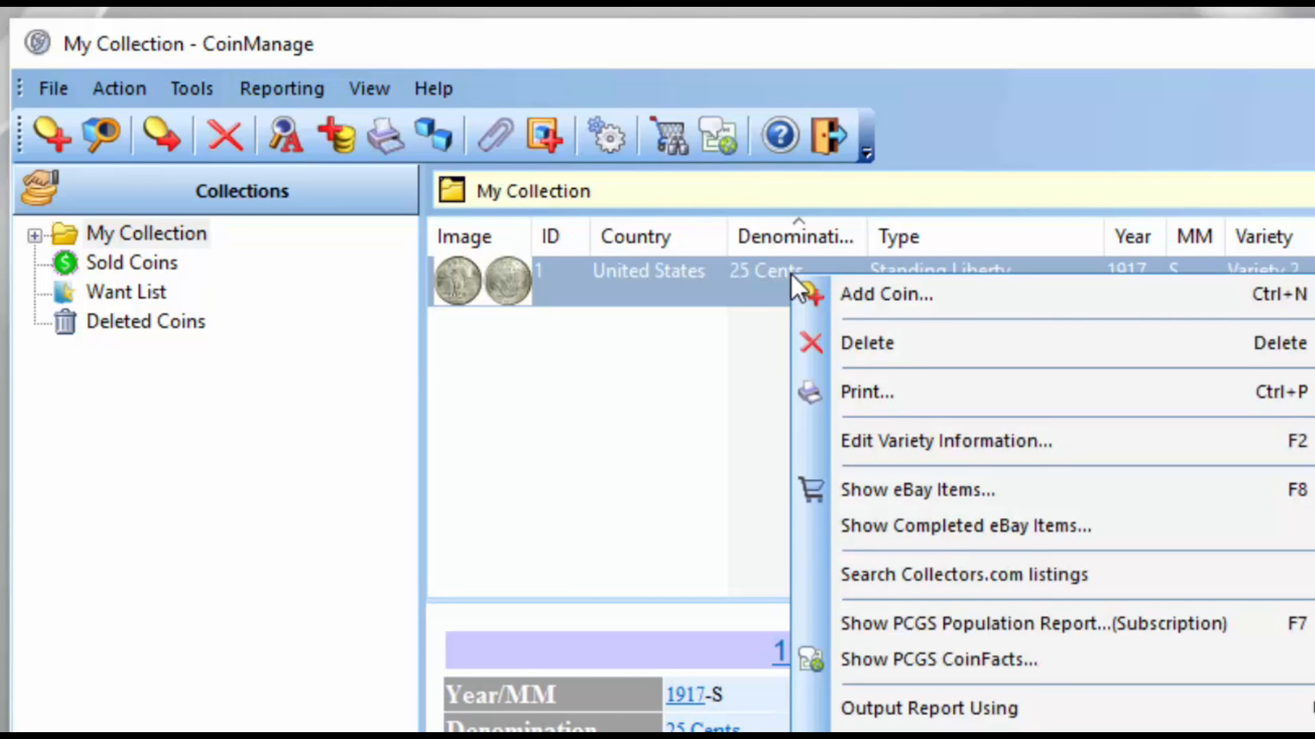
pyautogui.click(923, 339)
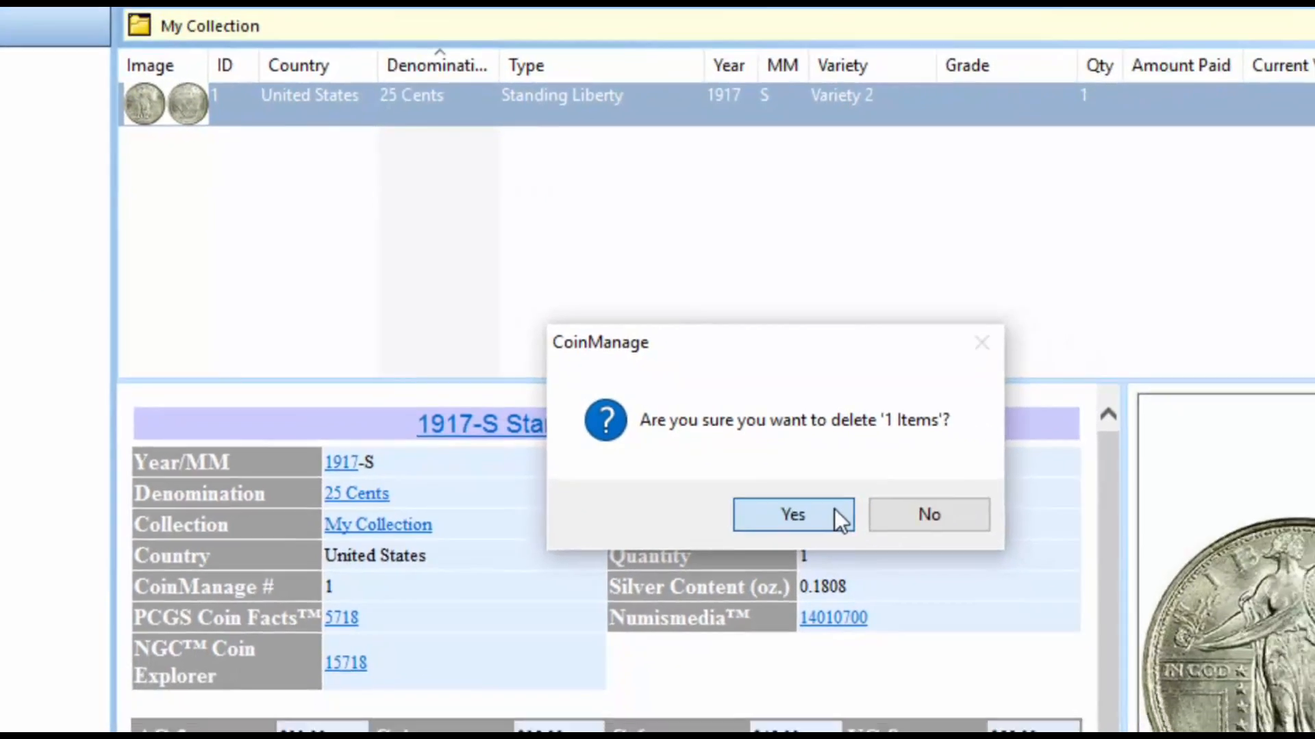
pyautogui.click(894, 547)
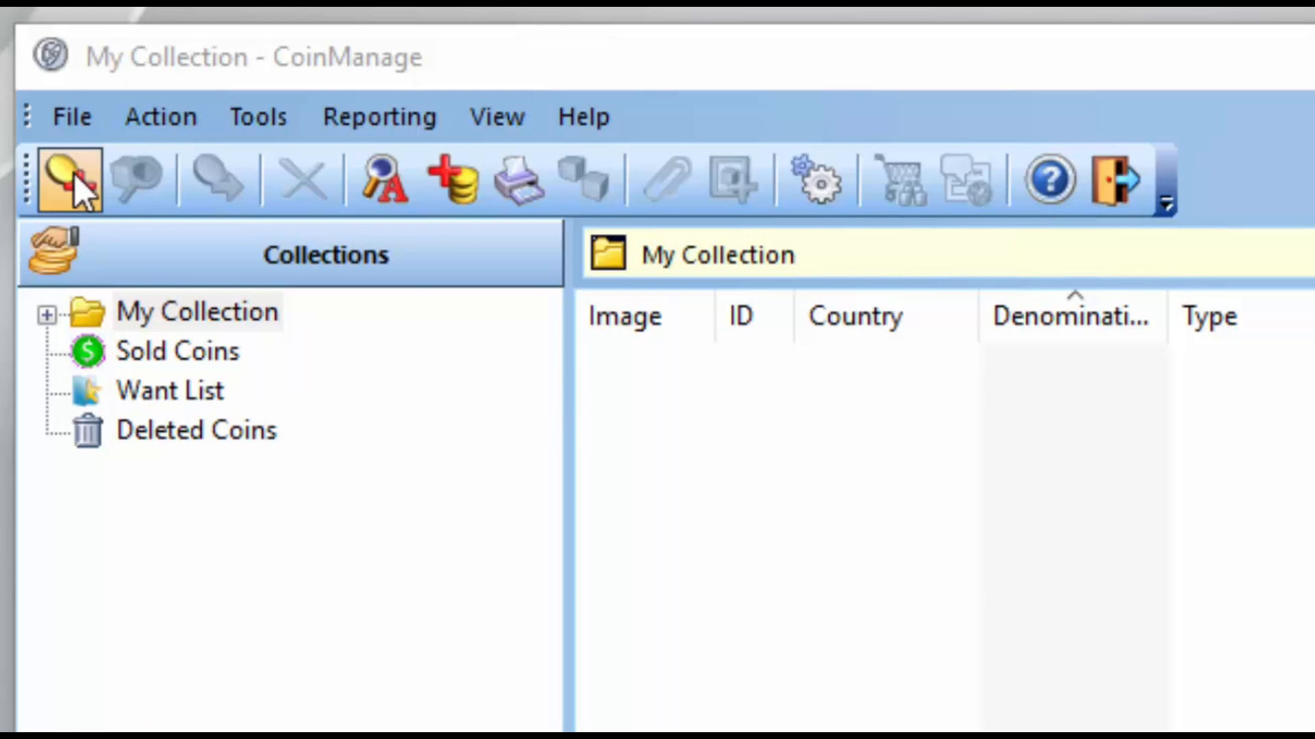
# - Start adding coins to My Collection and choose the United States 1 Cent Indian (1859-1909) type
pyautogui.click(77, 124)
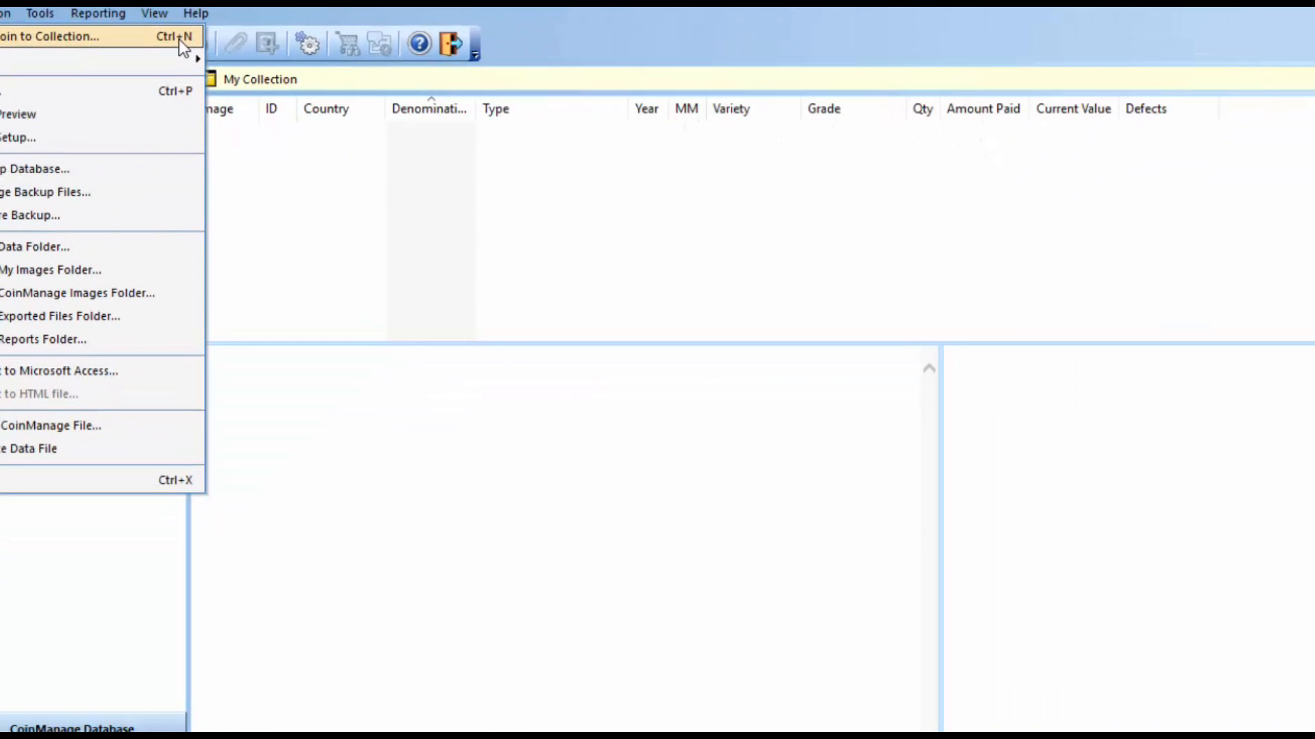
pyautogui.click(179, 39)
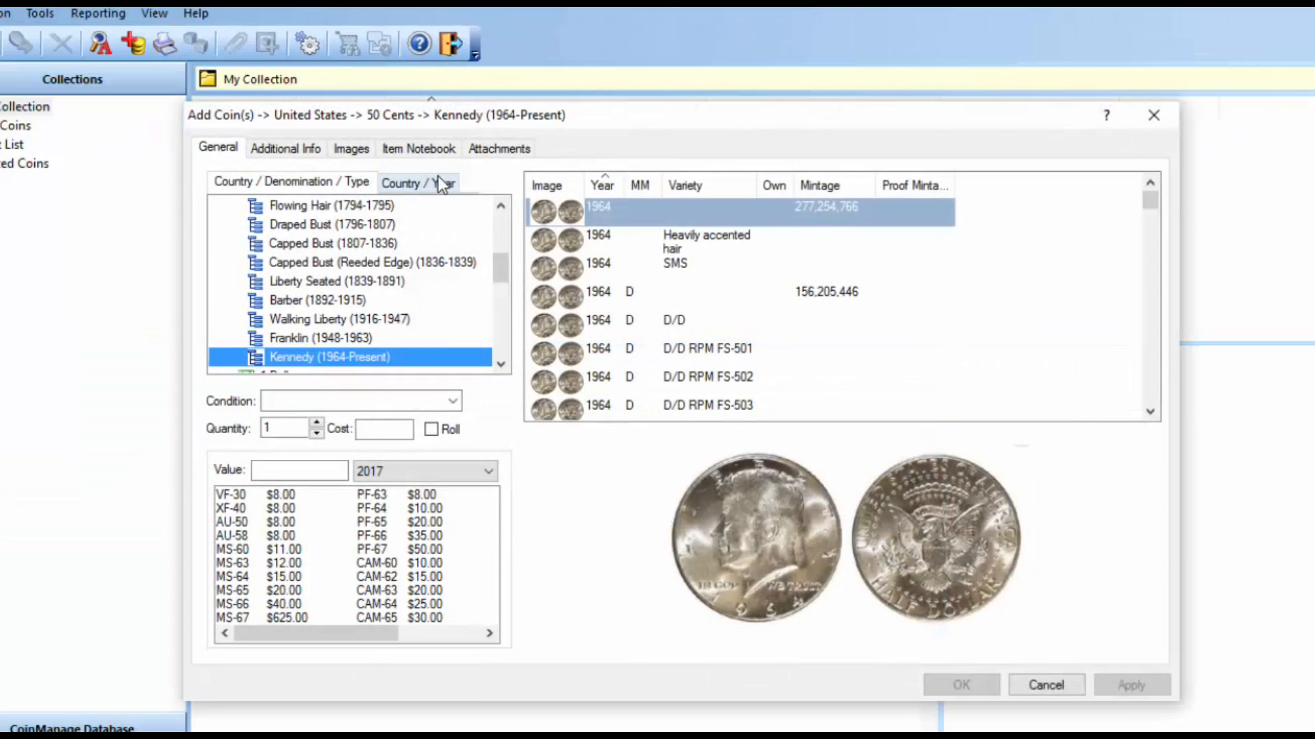
pyautogui.moveTo(460, 113); pyautogui.dragTo(438, 101)
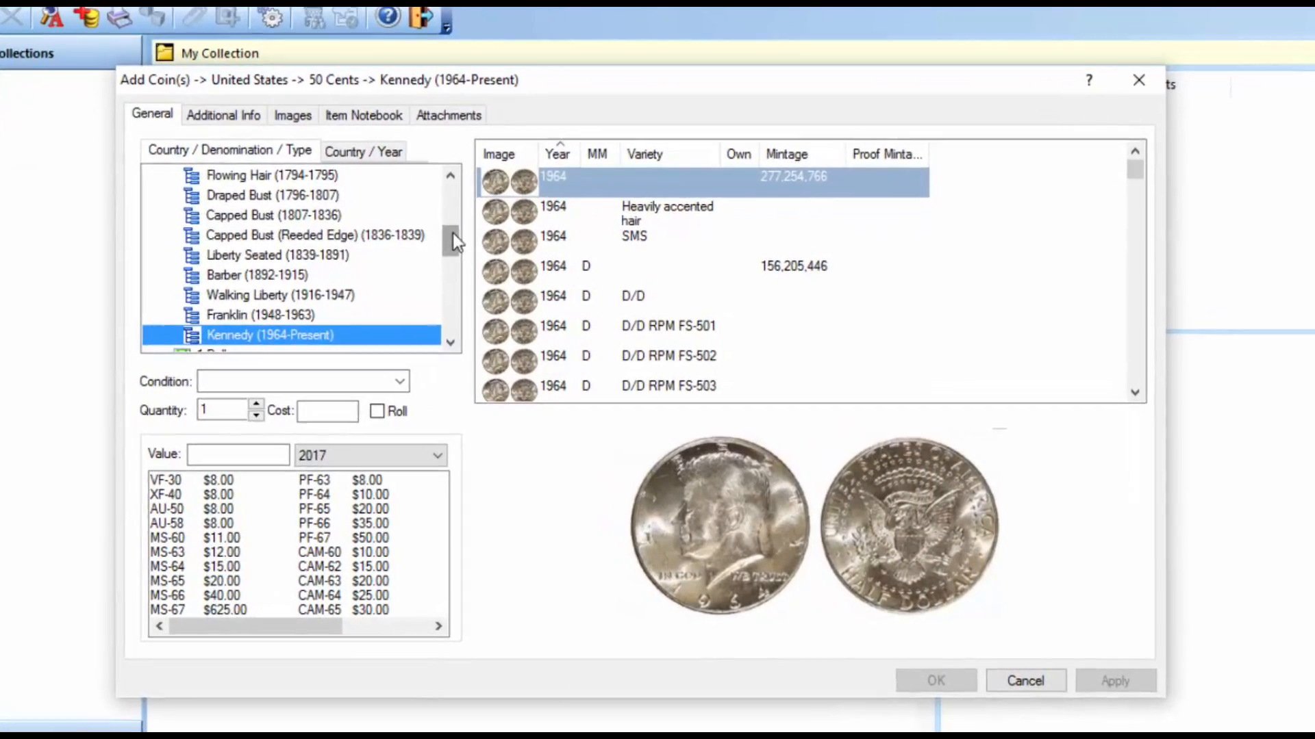
pyautogui.moveTo(479, 250); pyautogui.dragTo(478, 196)
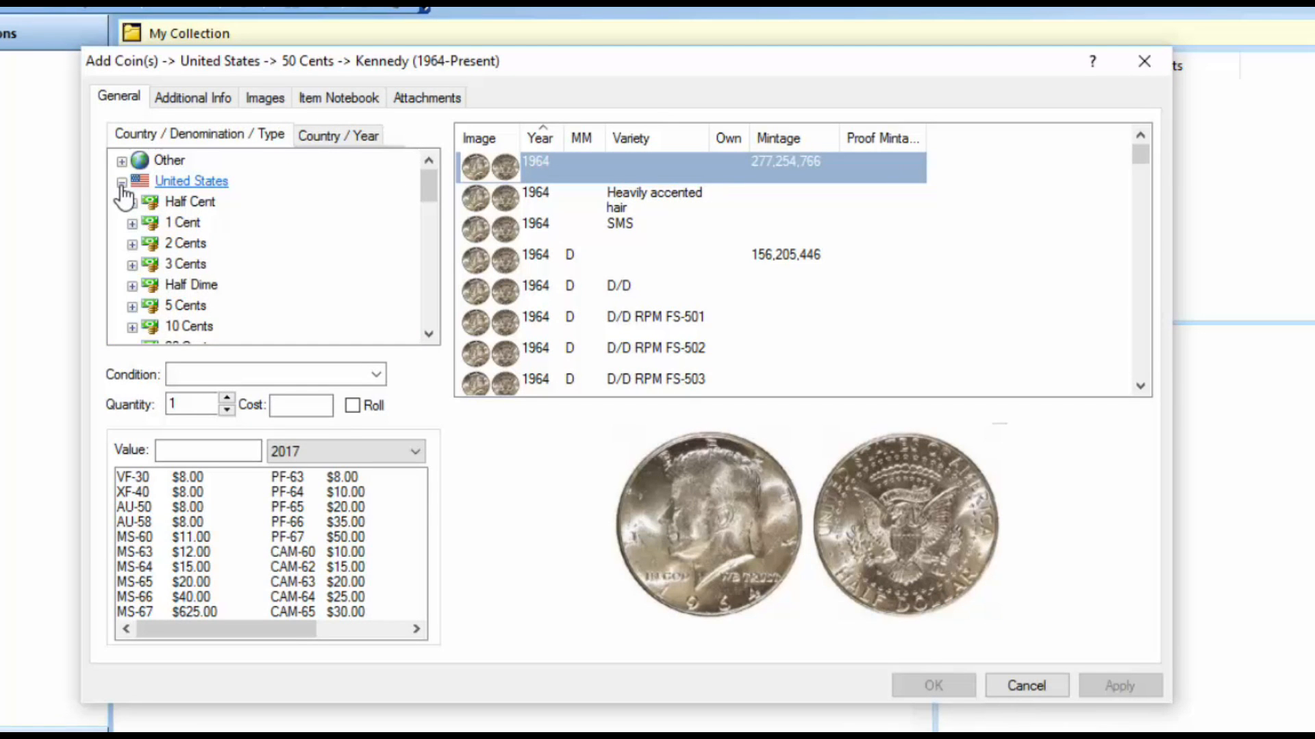
pyautogui.click(132, 225)
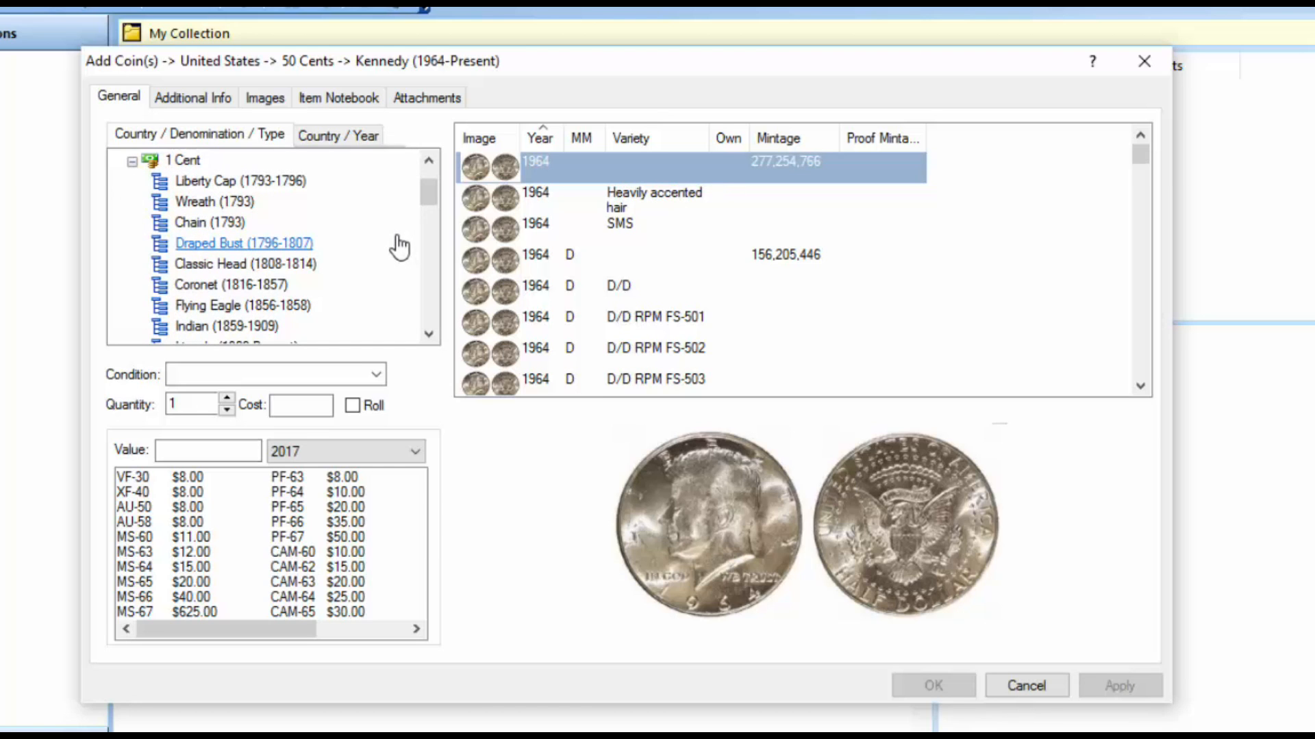
pyautogui.scroll(-1, 284, 282)
pyautogui.click(243, 264)
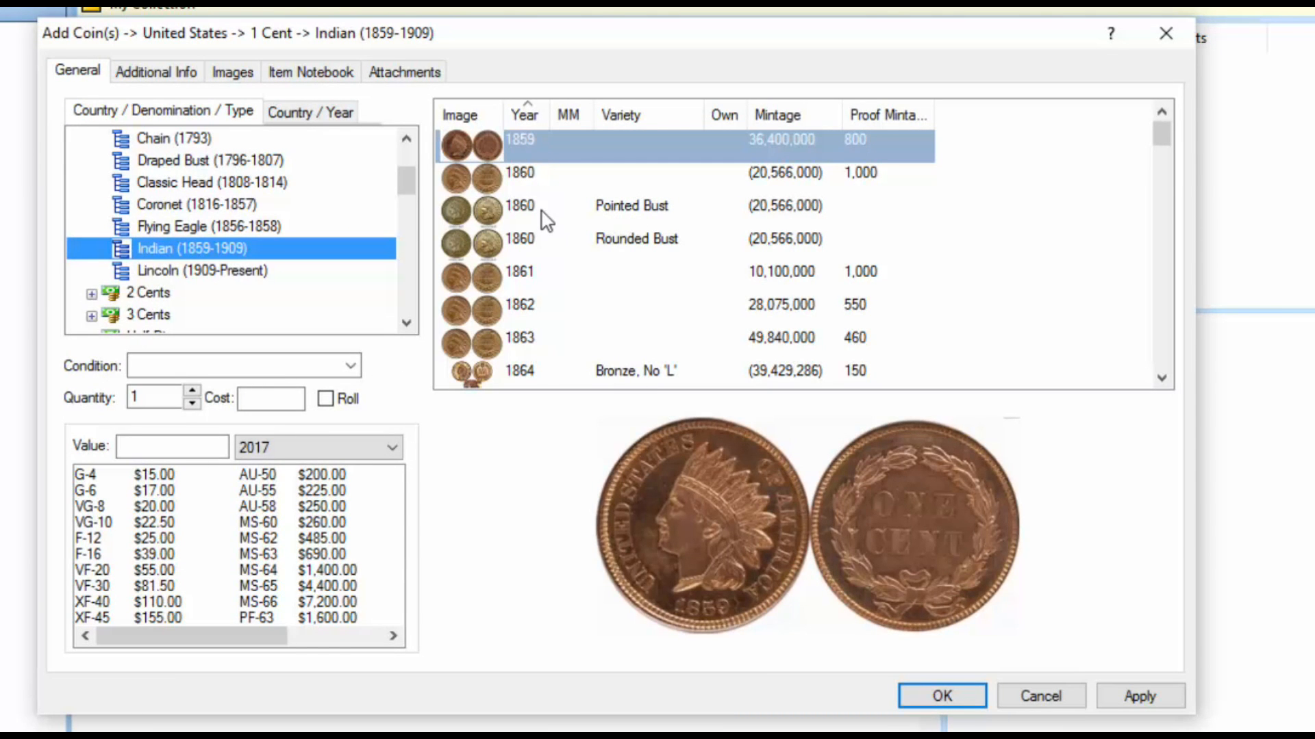
# - Add the 1859, 1860 Rounded Bust, 1861 and 1863 Indian cents to the collection together in AU-50 condition
pyautogui.keyDown('ctrl'); pyautogui.click(548, 277); pyautogui.keyUp('ctrl')
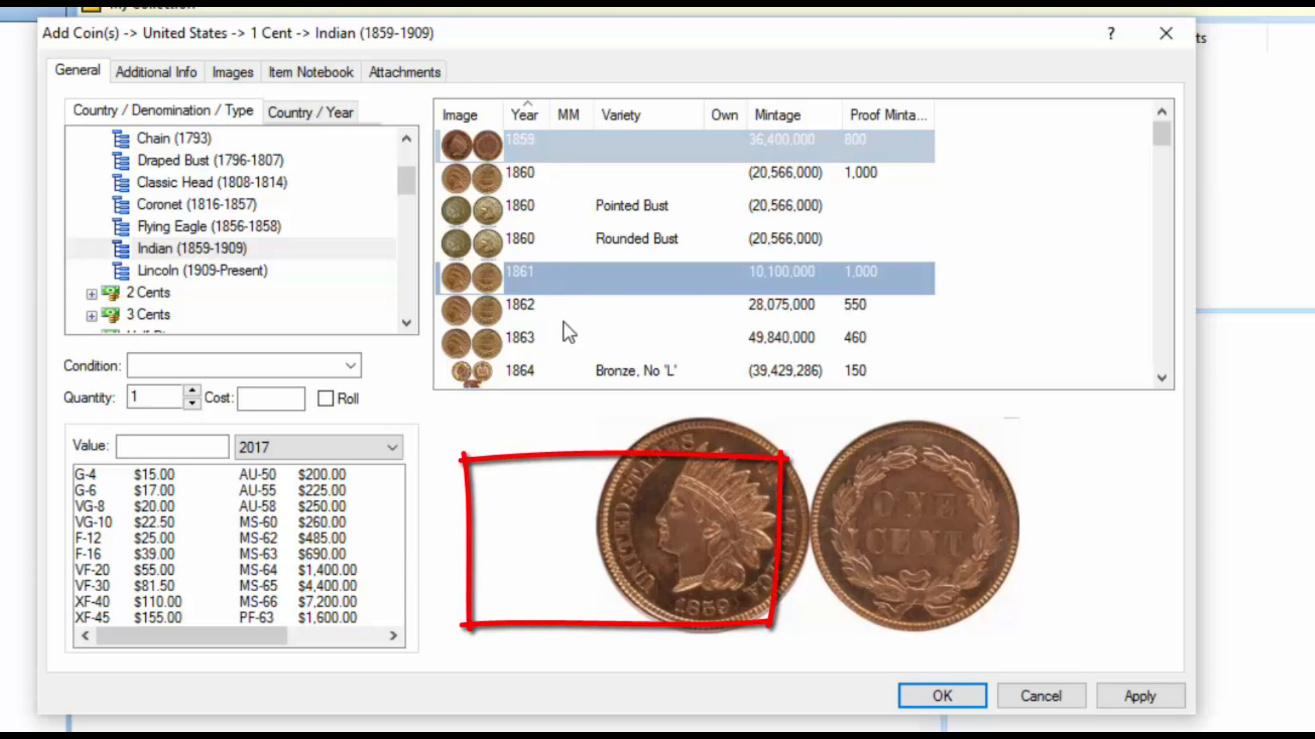
pyautogui.keyDown('ctrl'); pyautogui.click(565, 339); pyautogui.keyUp('ctrl')
pyautogui.keyDown('ctrl'); pyautogui.click(558, 241); pyautogui.keyUp('ctrl')
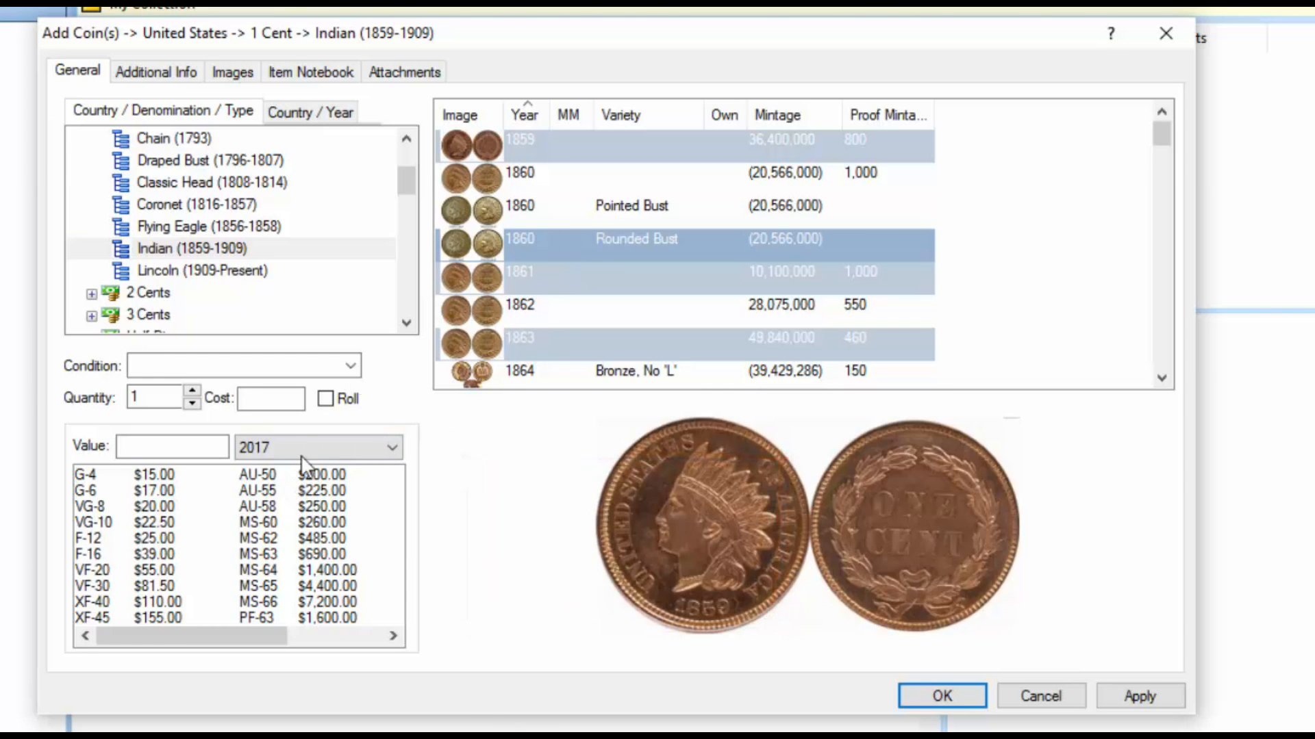
pyautogui.click(289, 476)
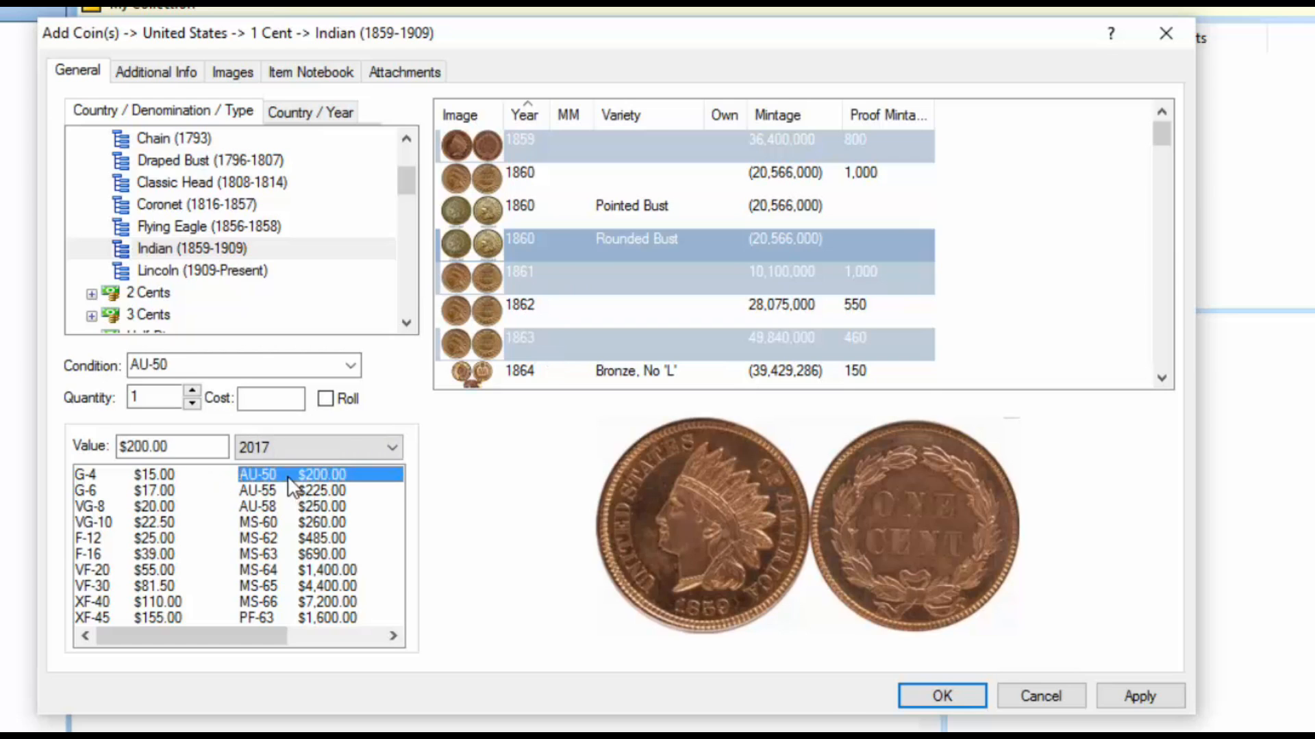
pyautogui.click(917, 691)
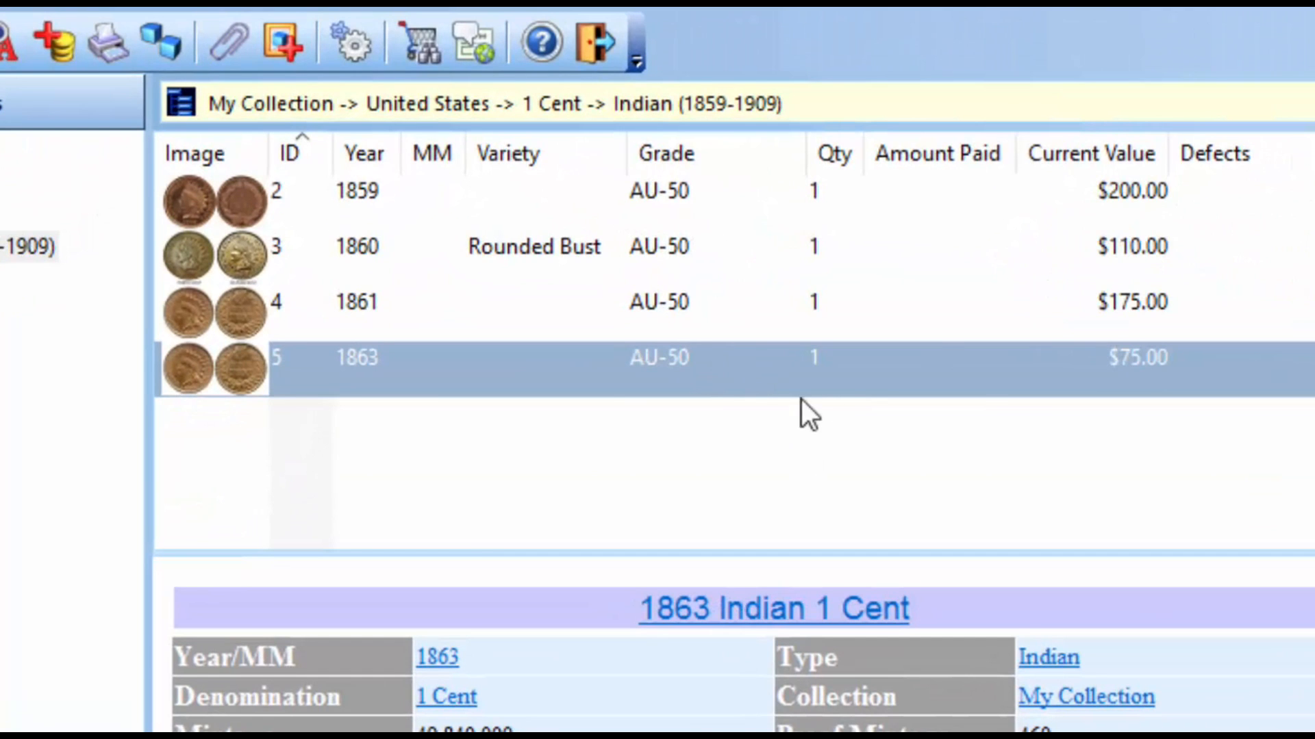
# - Start another coin entry and select the 1835 "Head of 1836" variety of the Coronet (1816-1857) 1 Cent
pyautogui.press('shift')
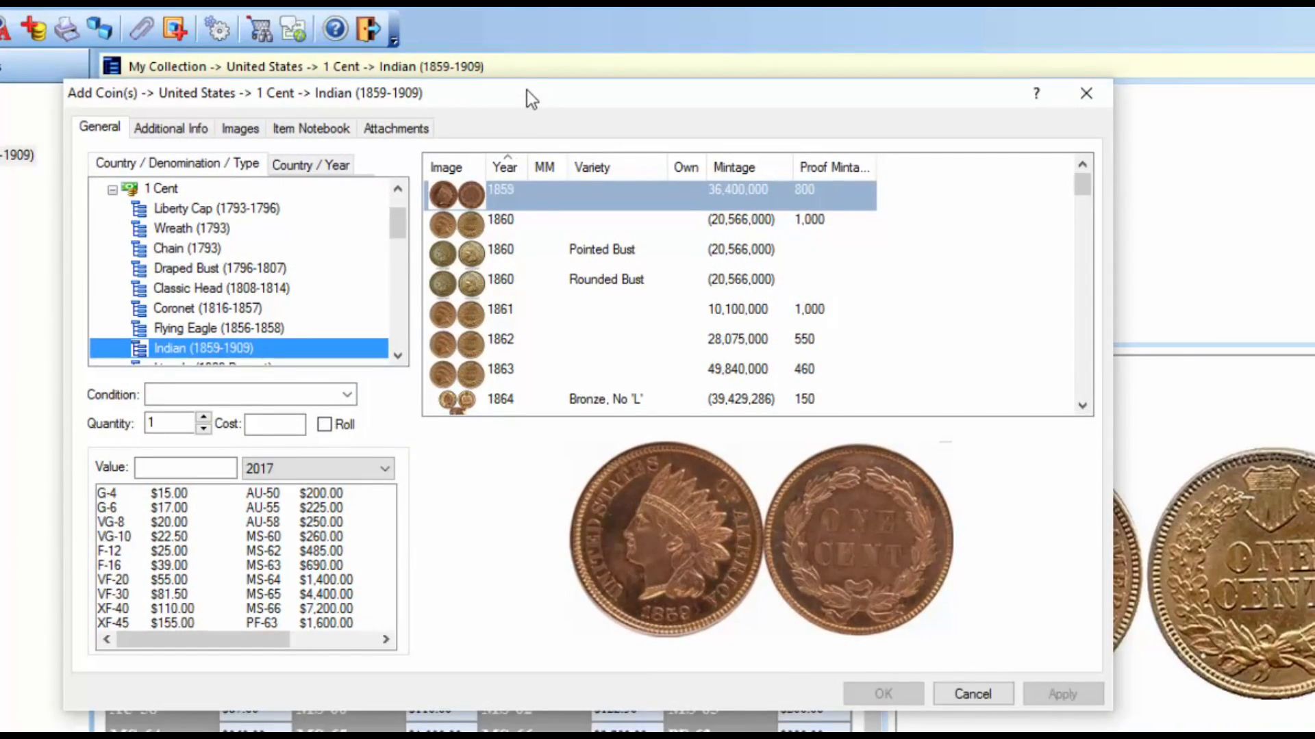
pyautogui.moveTo(526, 90); pyautogui.dragTo(494, 89)
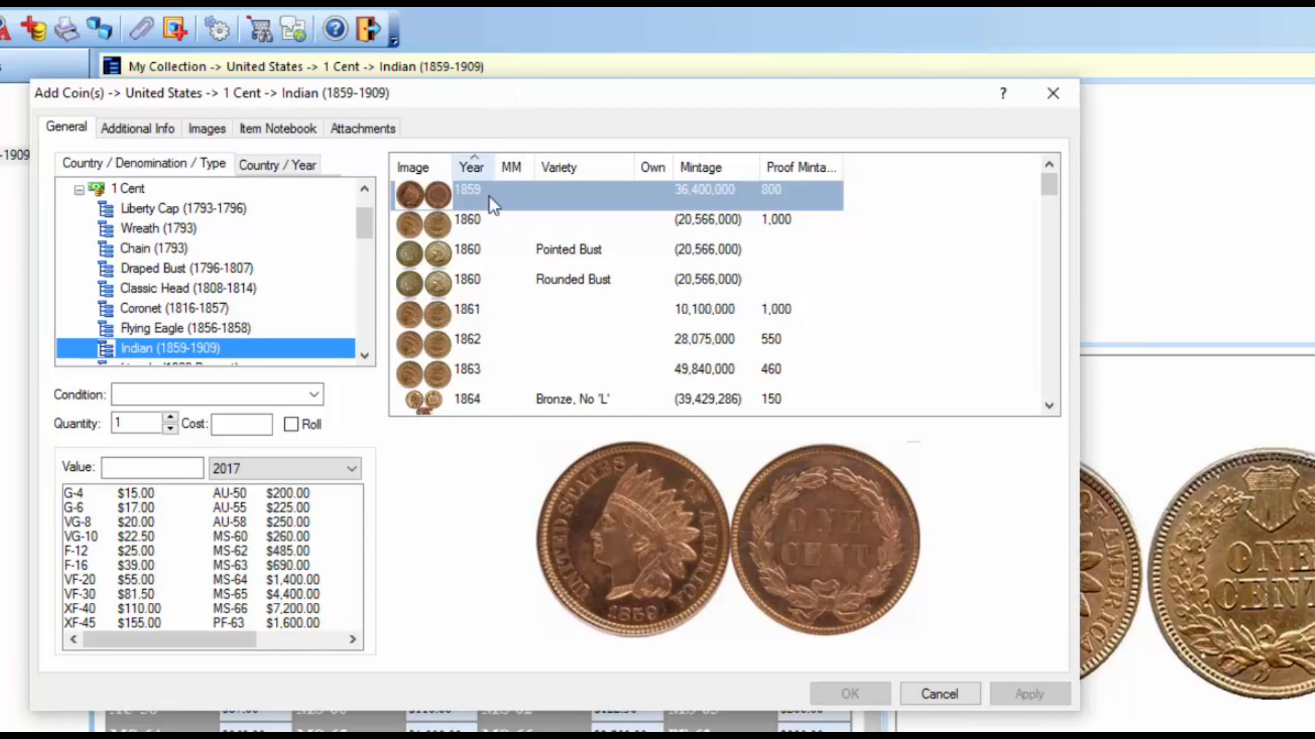
pyautogui.click(171, 310)
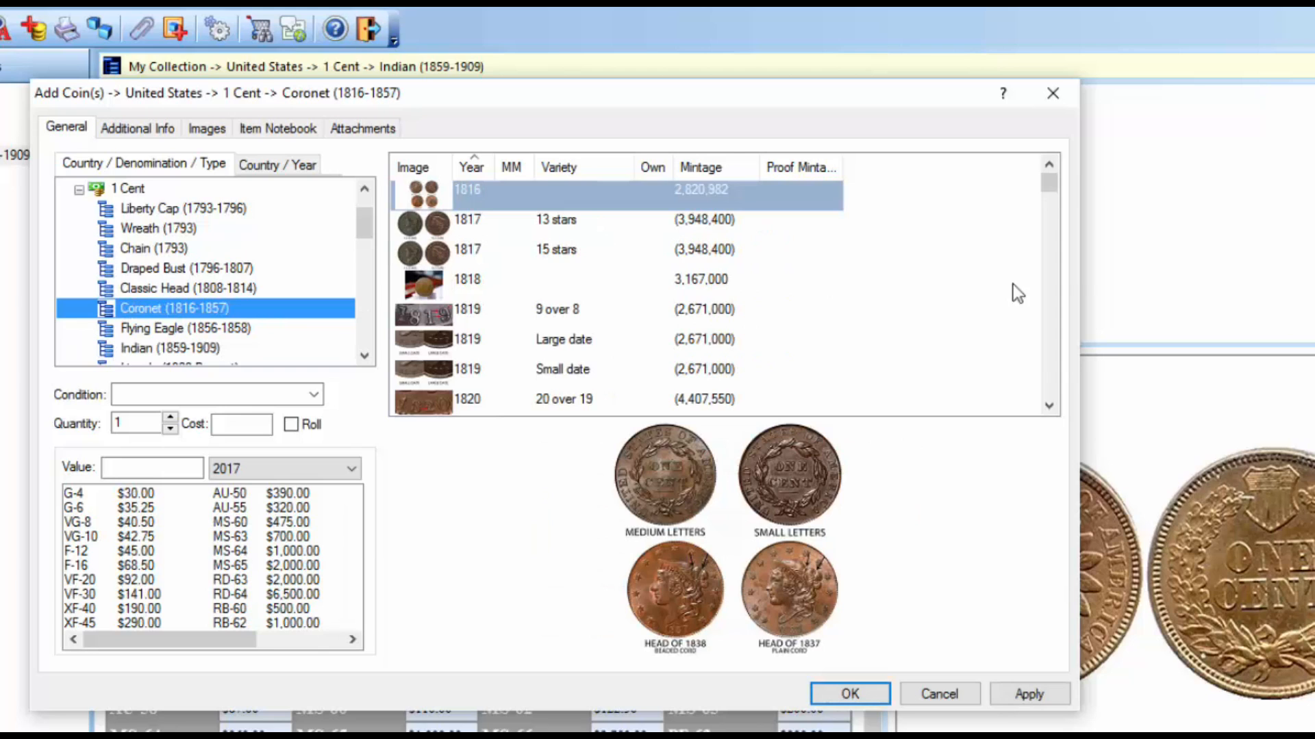
pyautogui.moveTo(1046, 186); pyautogui.dragTo(1049, 279)
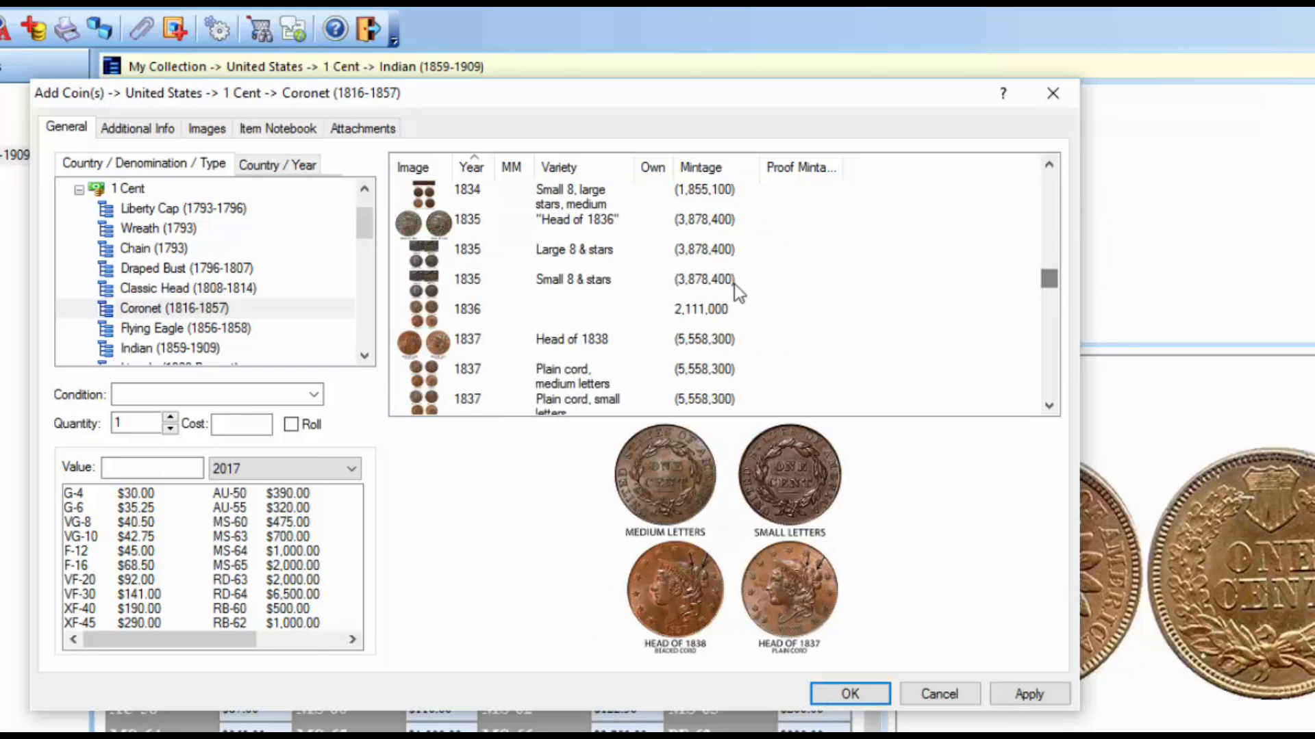
pyautogui.click(530, 226)
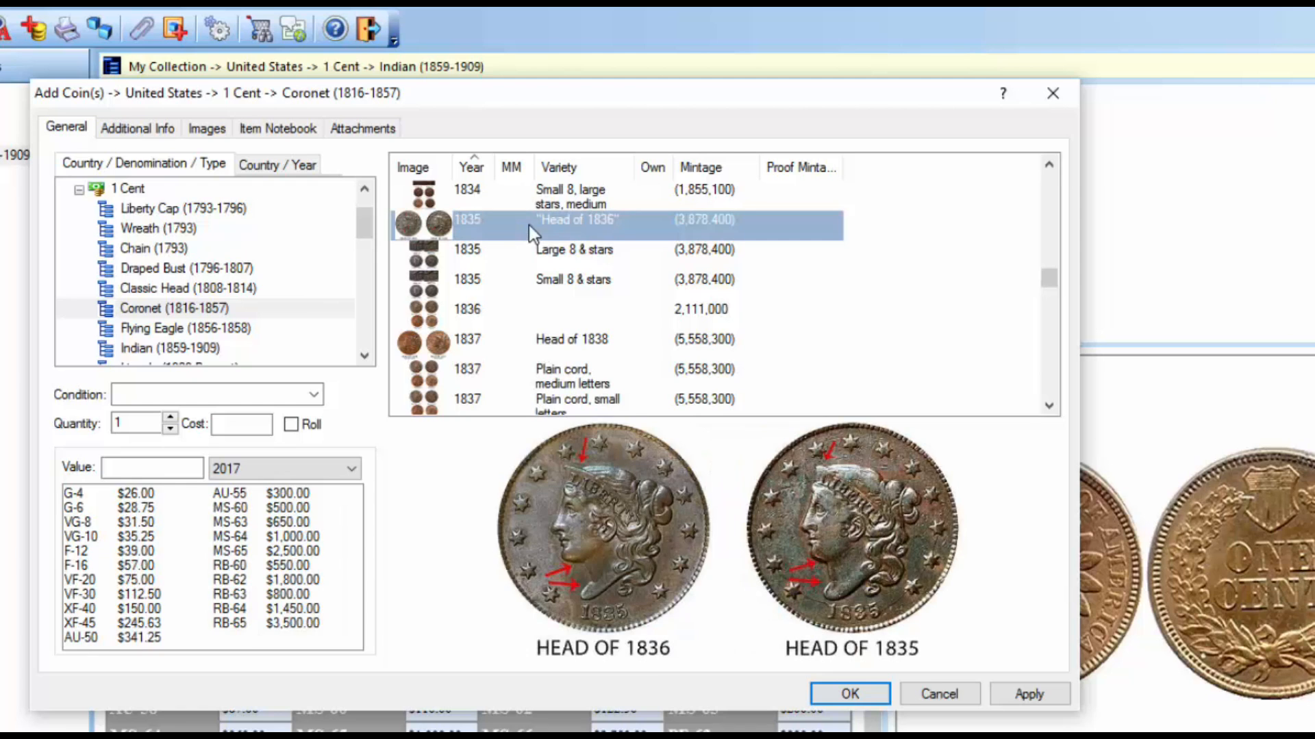
# - Grade the 1835 Coronet cent MS-64, enable 2016-09-17 as its date bought, and add it while keeping the dialog open
pyautogui.click(240, 534)
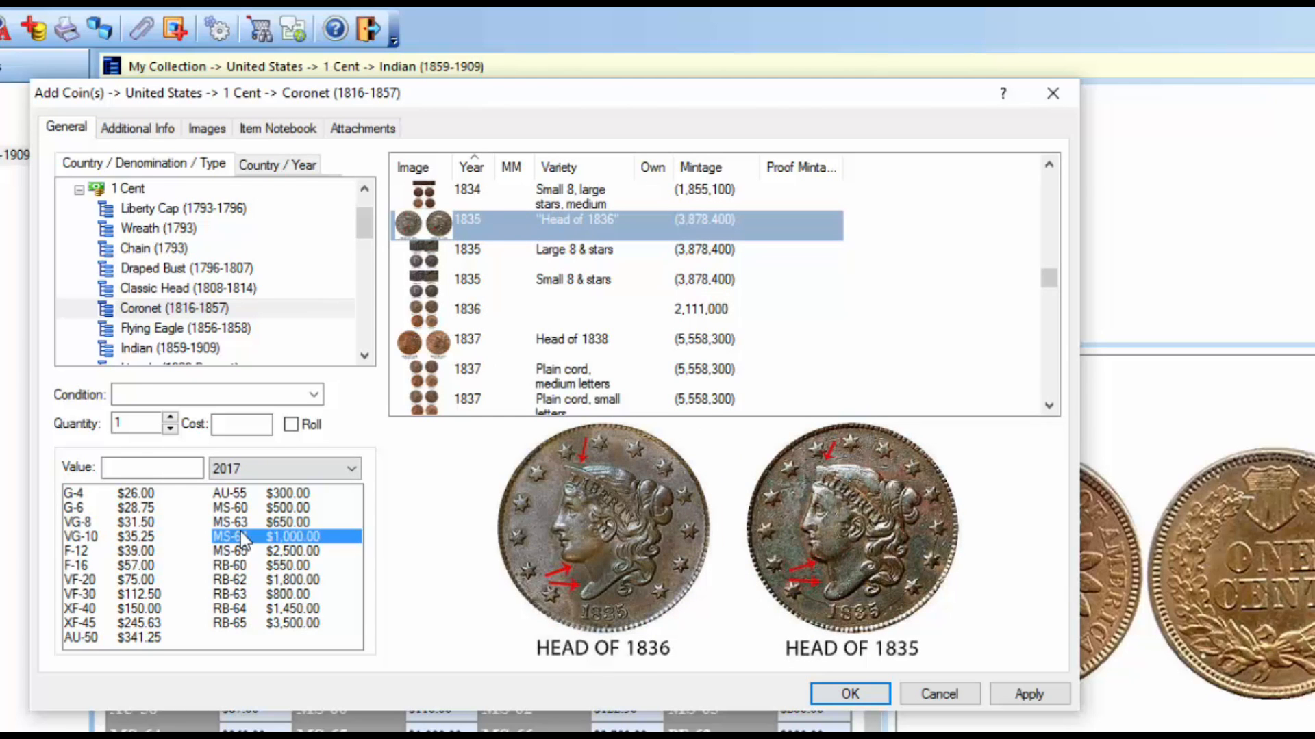
pyautogui.click(137, 129)
pyautogui.click(139, 257)
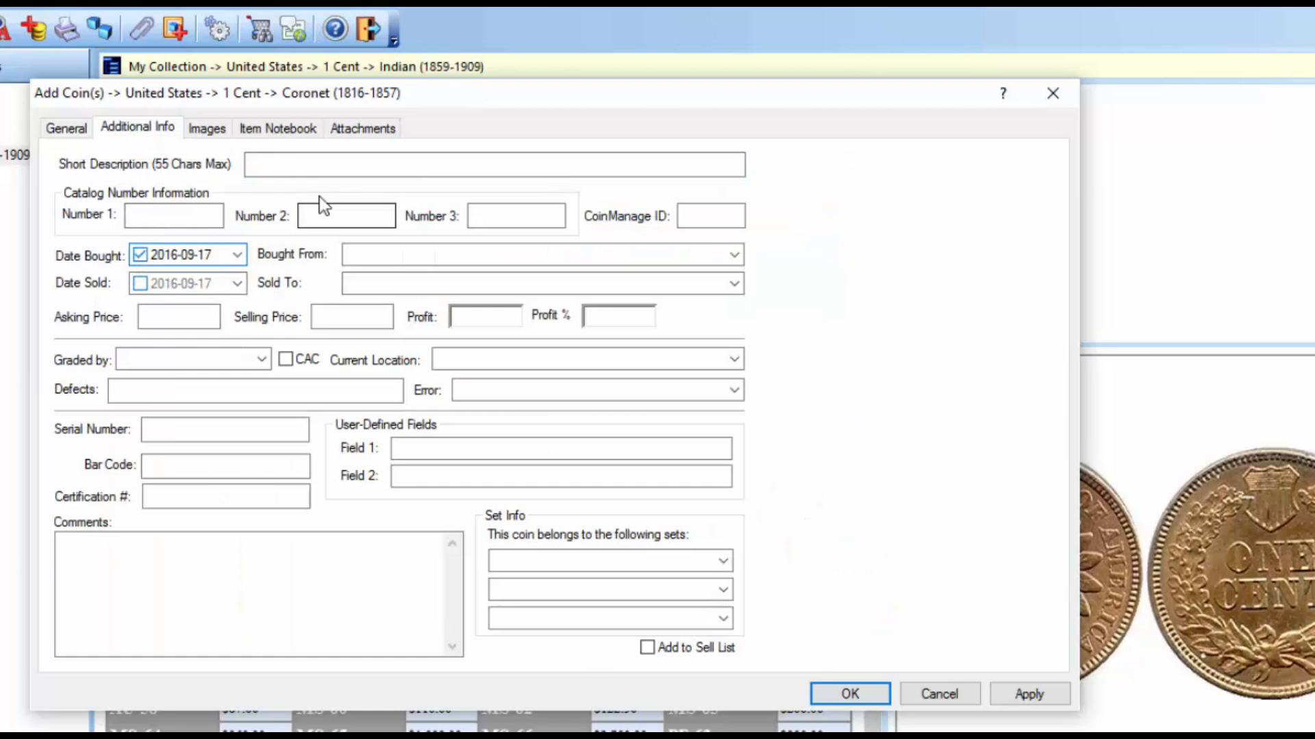
pyautogui.click(72, 130)
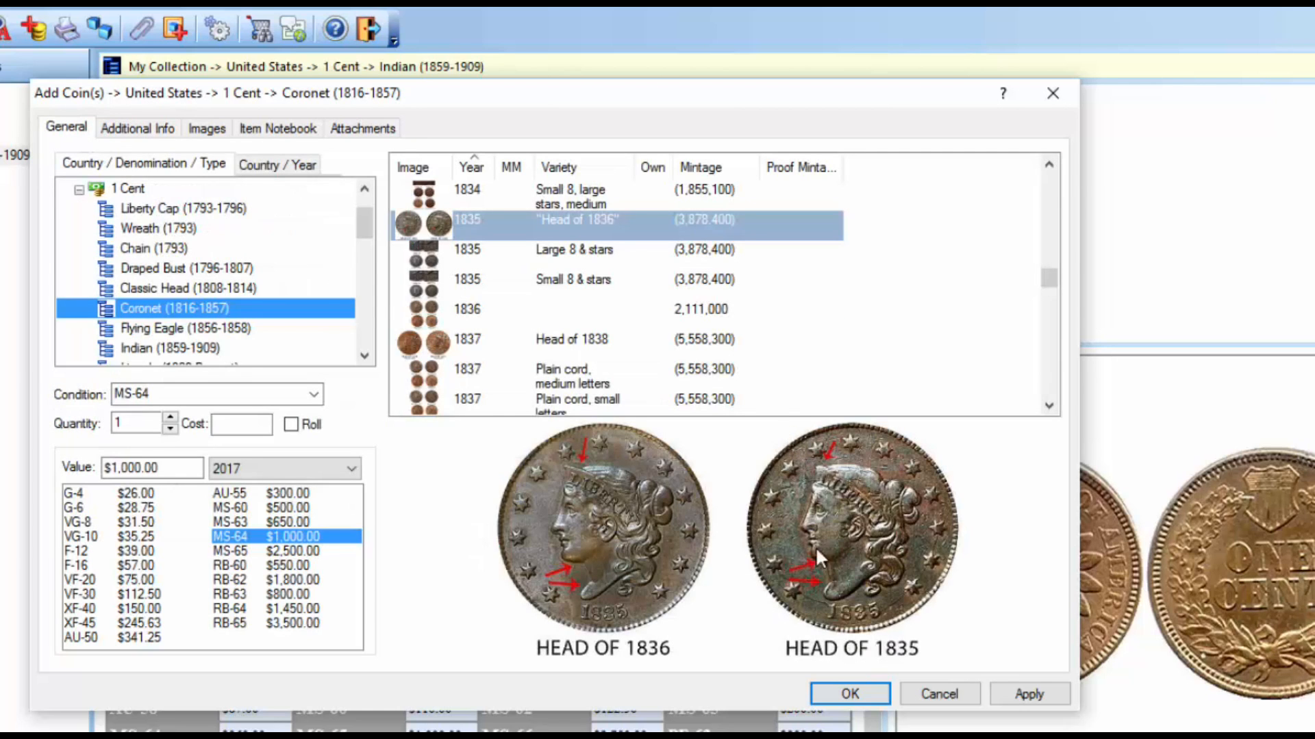
pyautogui.click(1038, 693)
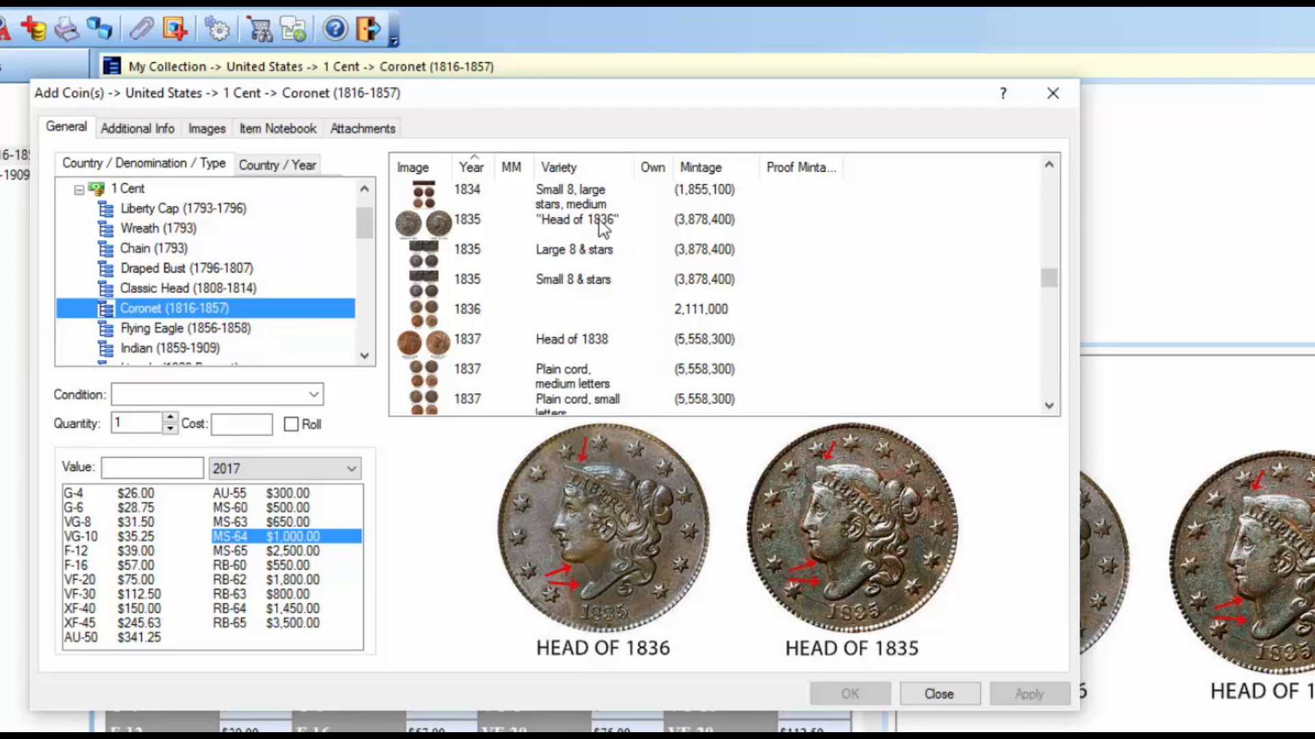
# - Add the 1810 Normal date Classic Head (1808-1814) 1 Cent in MS-63 condition, keeping the Add Coin(s) dialog open
pyautogui.moveTo(510, 97); pyautogui.dragTo(1051, 104)
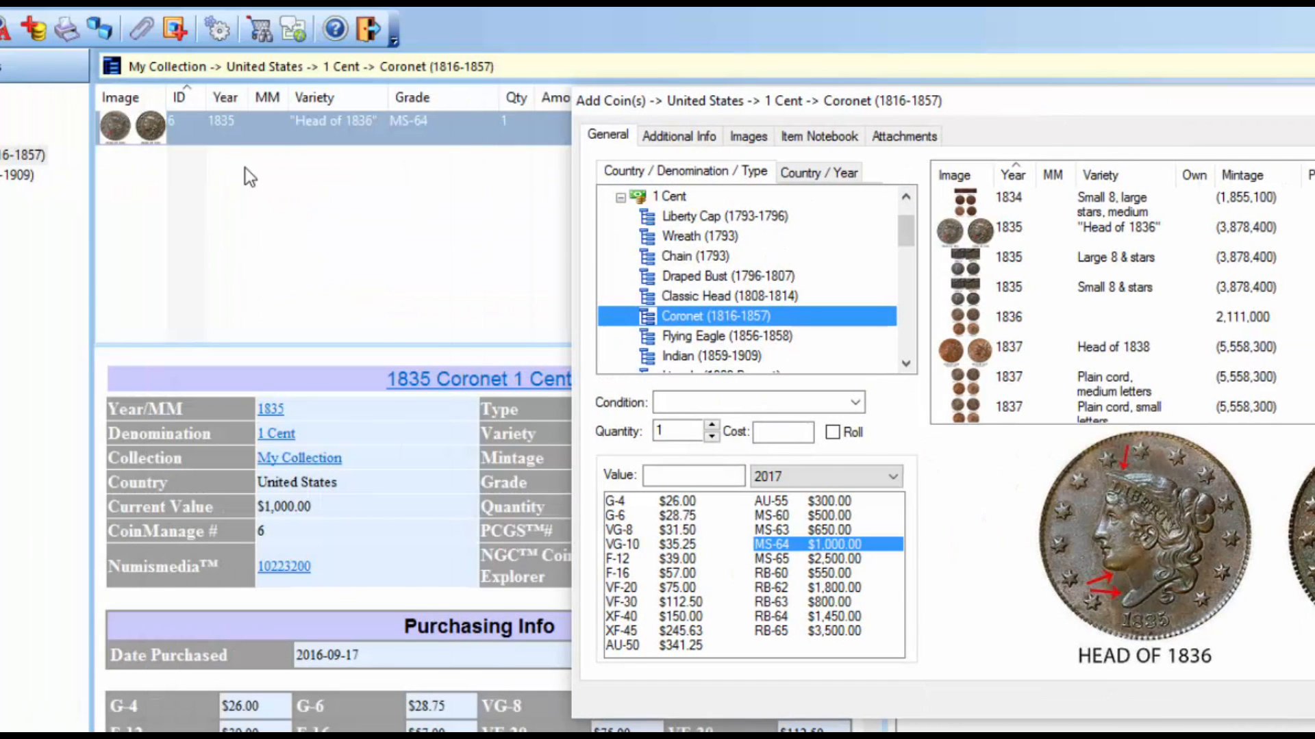
pyautogui.moveTo(905, 102); pyautogui.dragTo(407, 92)
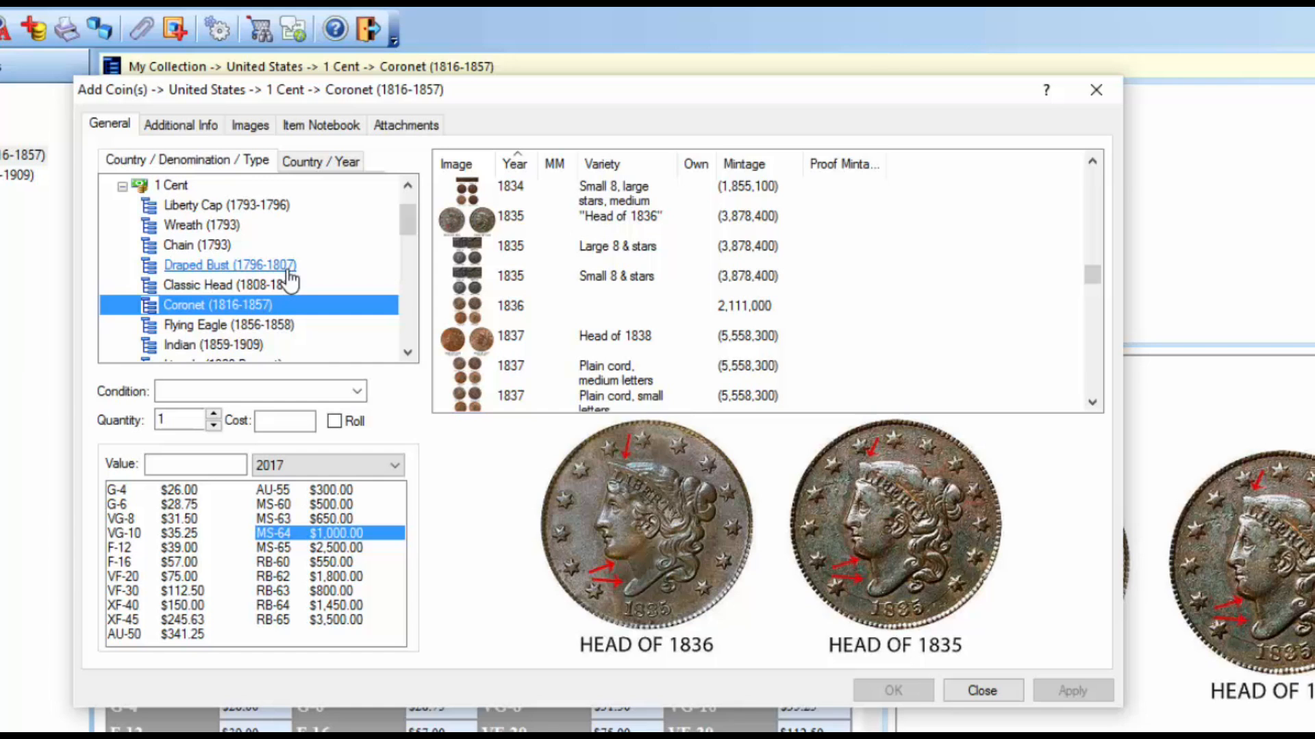
pyautogui.click(225, 286)
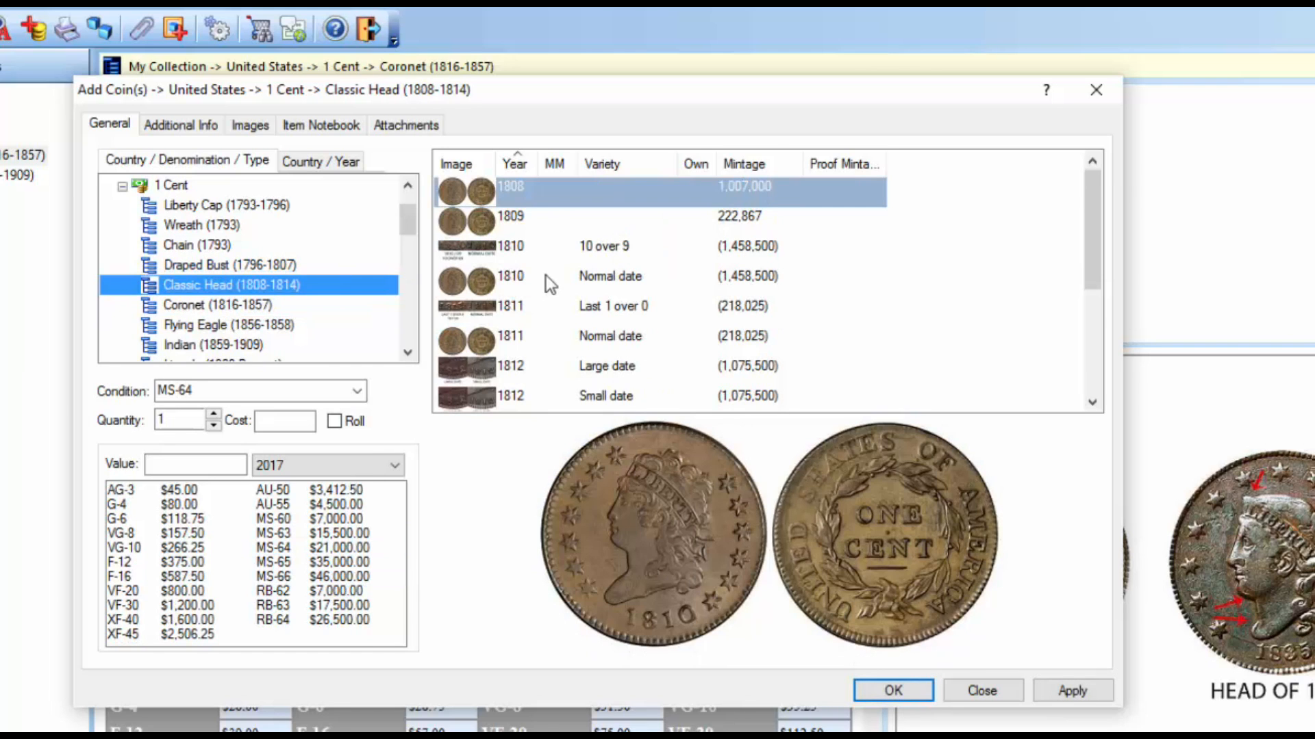
pyautogui.click(548, 281)
pyautogui.doubleClick(274, 533)
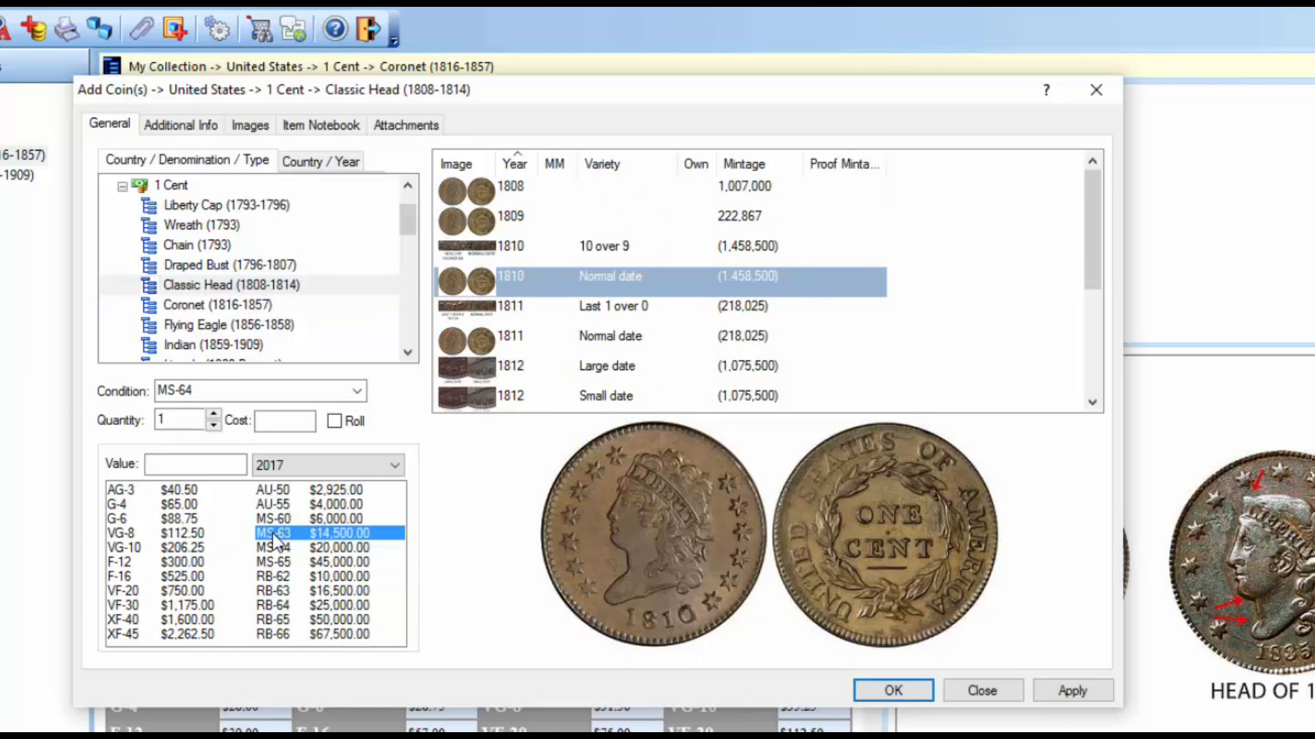
pyautogui.click(1086, 691)
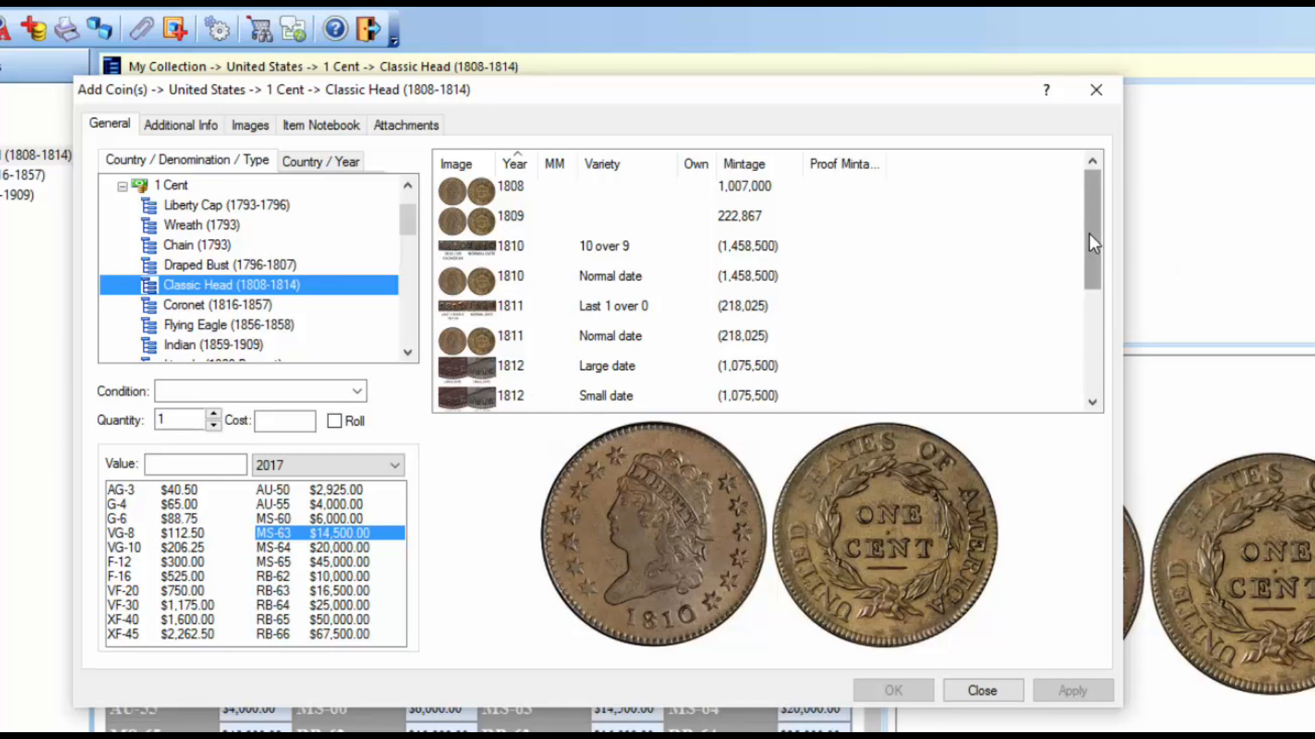
pyautogui.moveTo(407, 216); pyautogui.dragTo(412, 253)
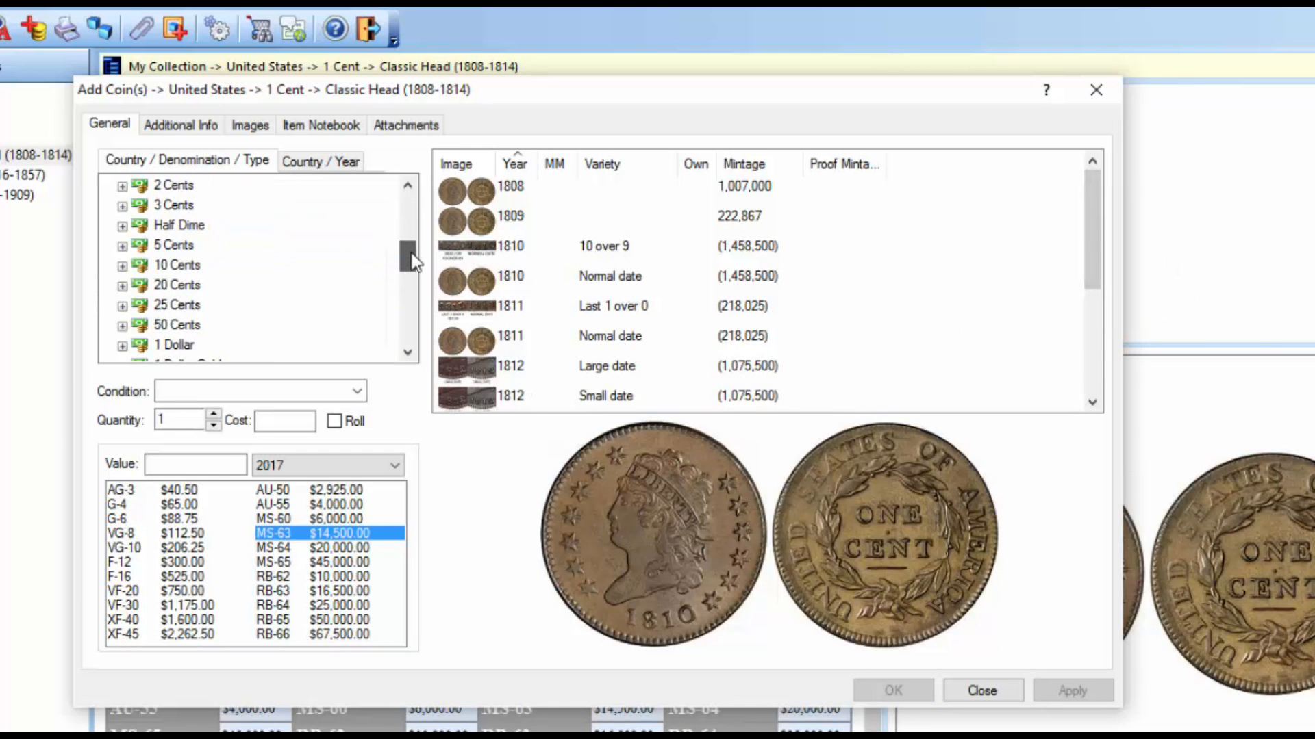
pyautogui.click(122, 305)
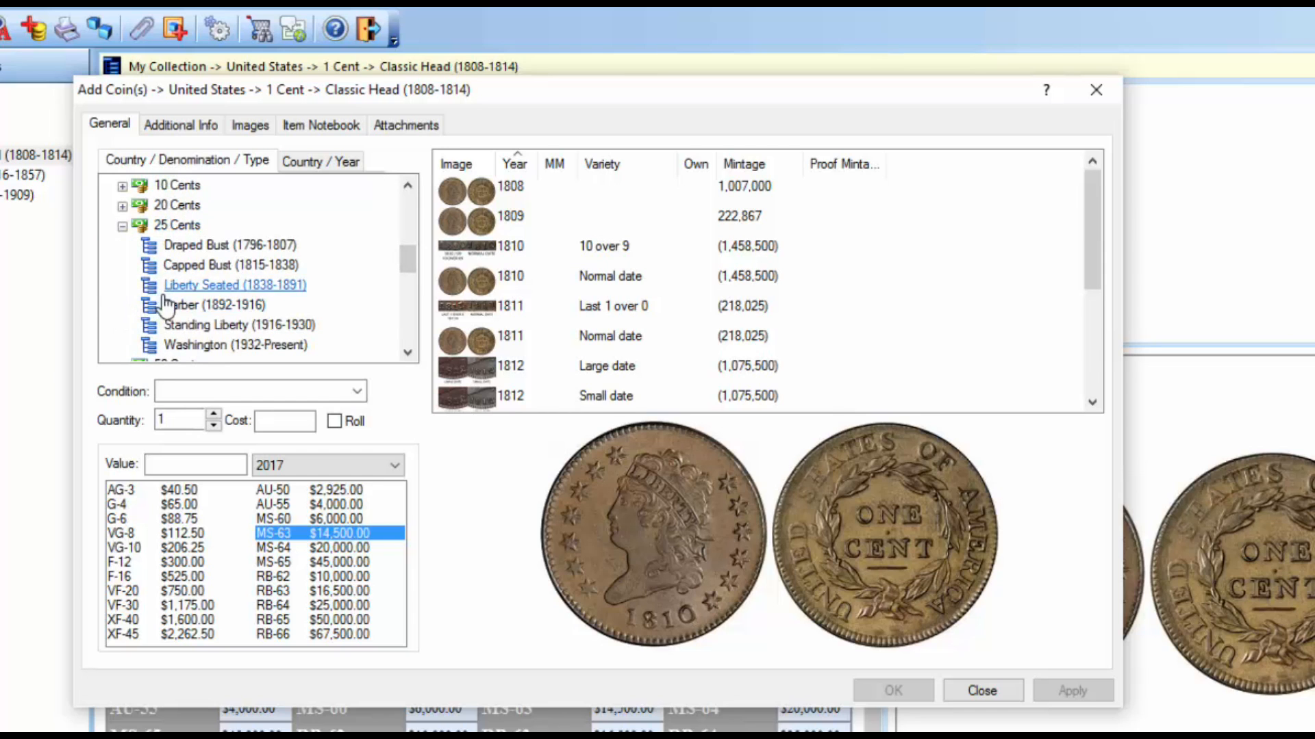
pyautogui.click(171, 304)
pyautogui.click(622, 295)
pyautogui.click(602, 200)
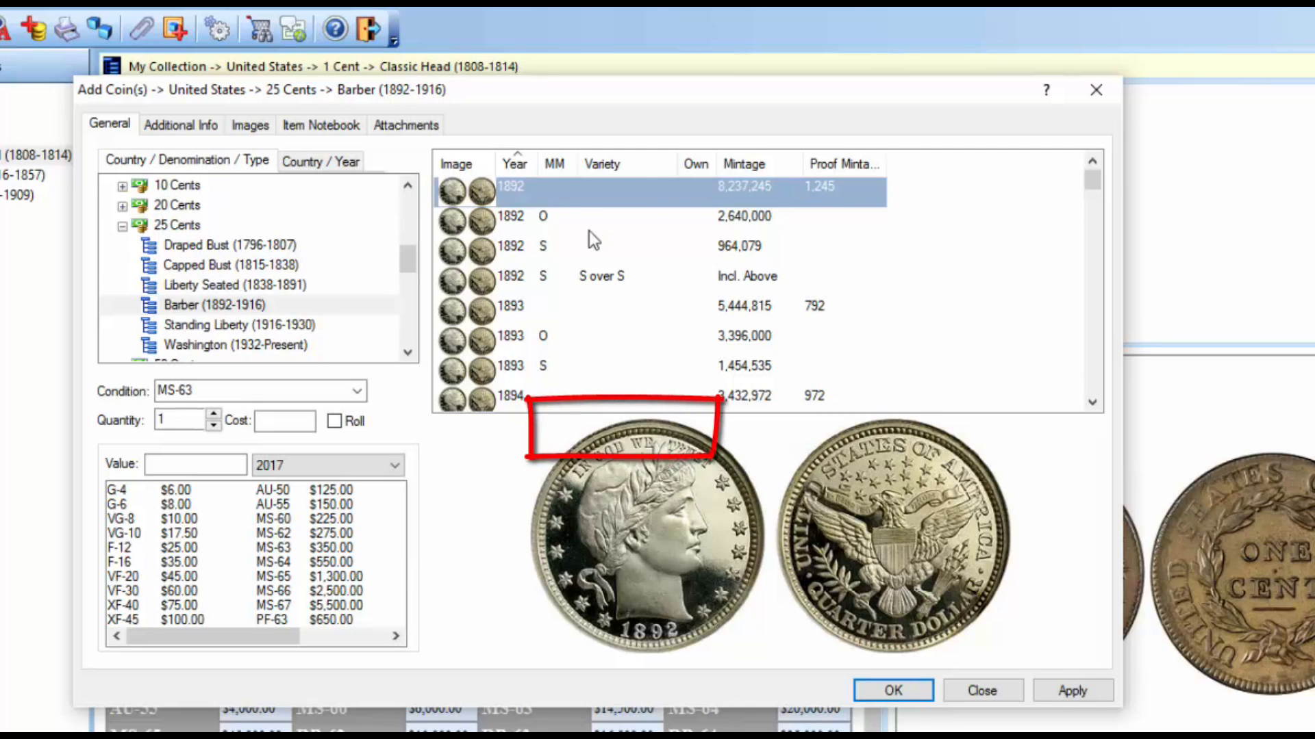
pyautogui.keyDown('shift'); pyautogui.click(574, 371); pyautogui.keyUp('shift')
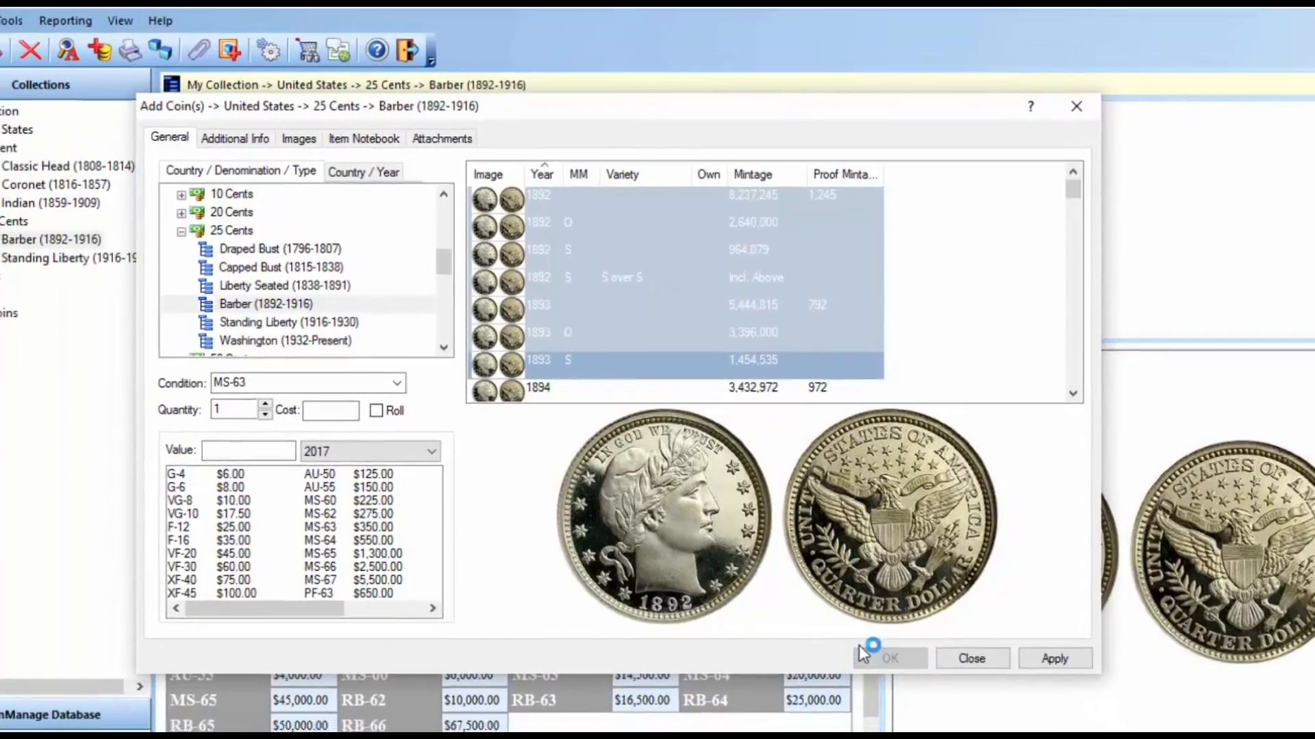
pyautogui.click(892, 690)
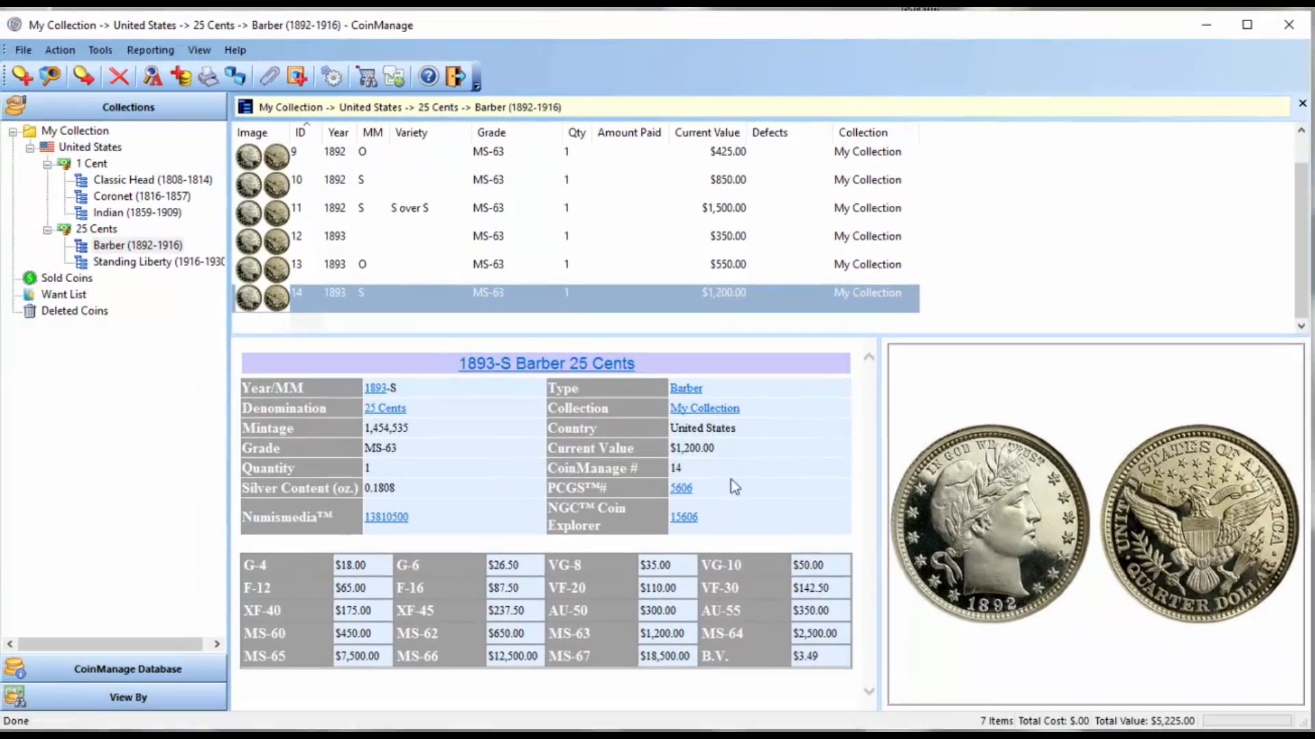
# - Change the condition of the 1893 Barber quarter without a mint mark to MS-60, view its additional info, and save
pyautogui.click(333, 243)
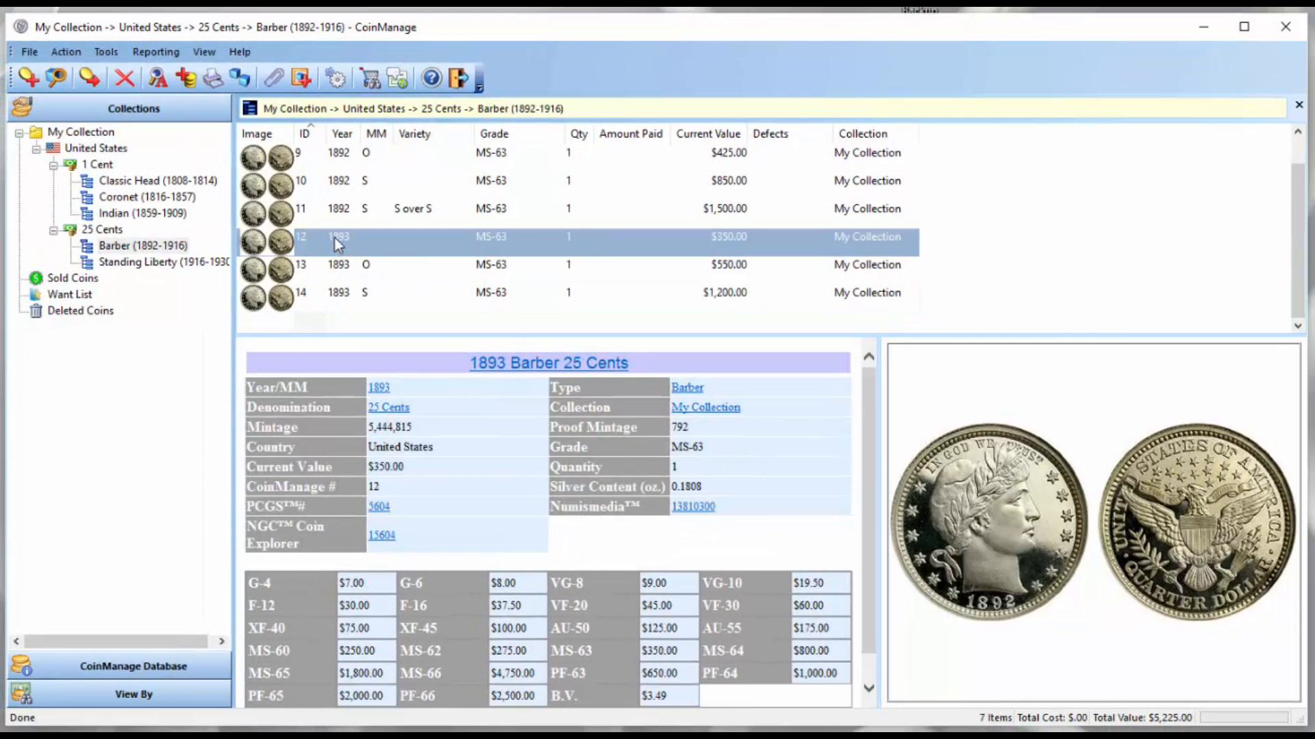
pyautogui.doubleClick(335, 237)
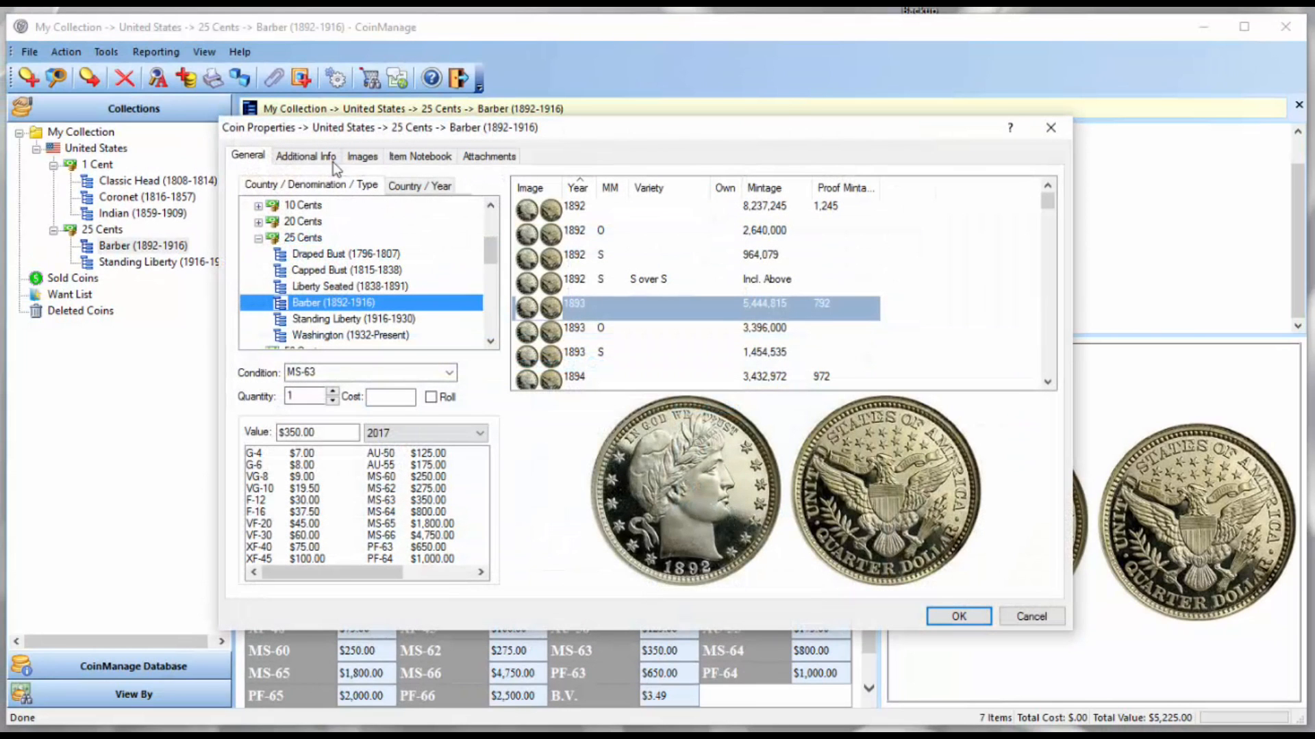
pyautogui.click(408, 475)
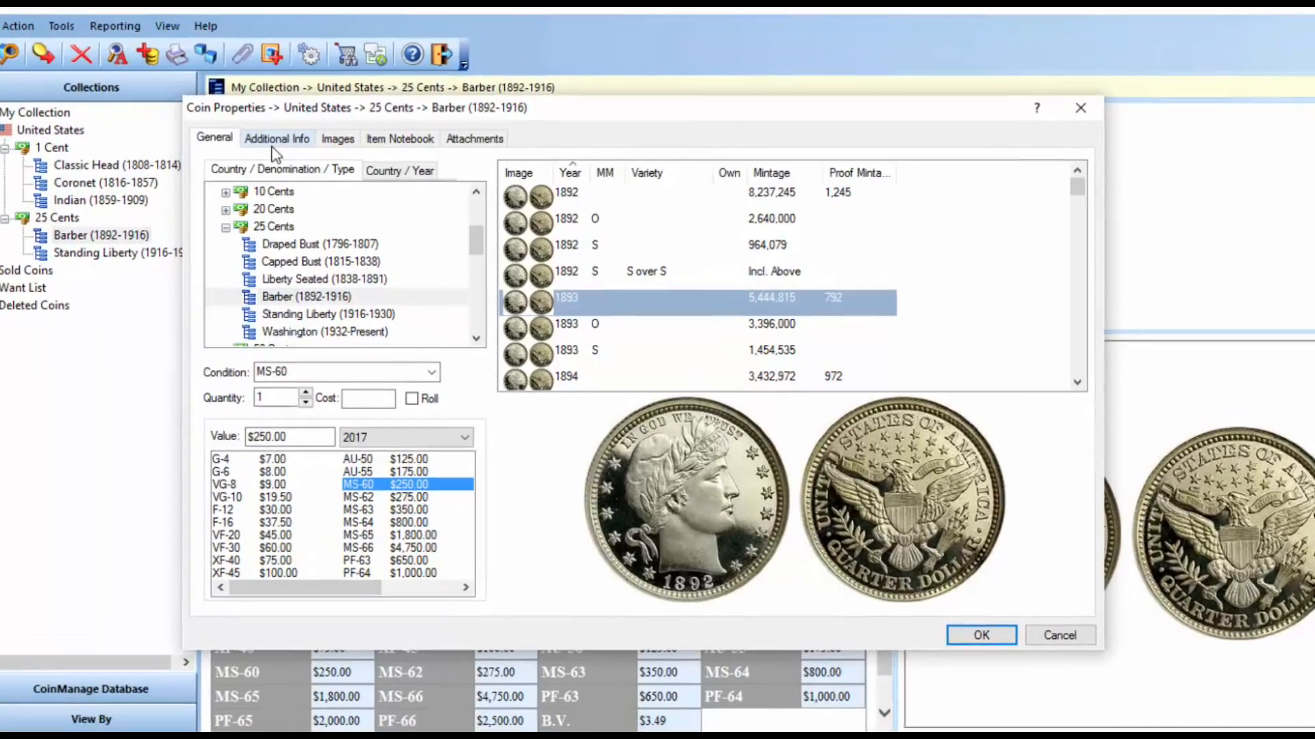
pyautogui.click(305, 156)
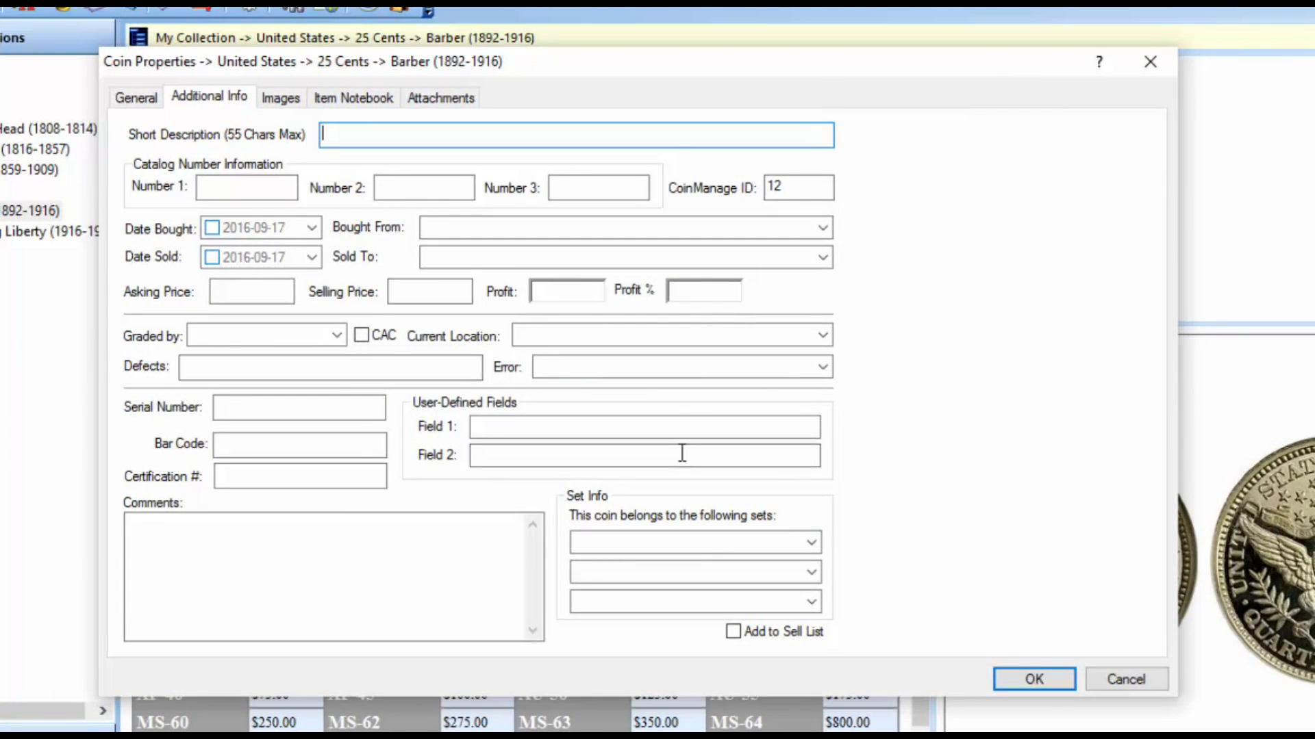
pyautogui.click(1016, 676)
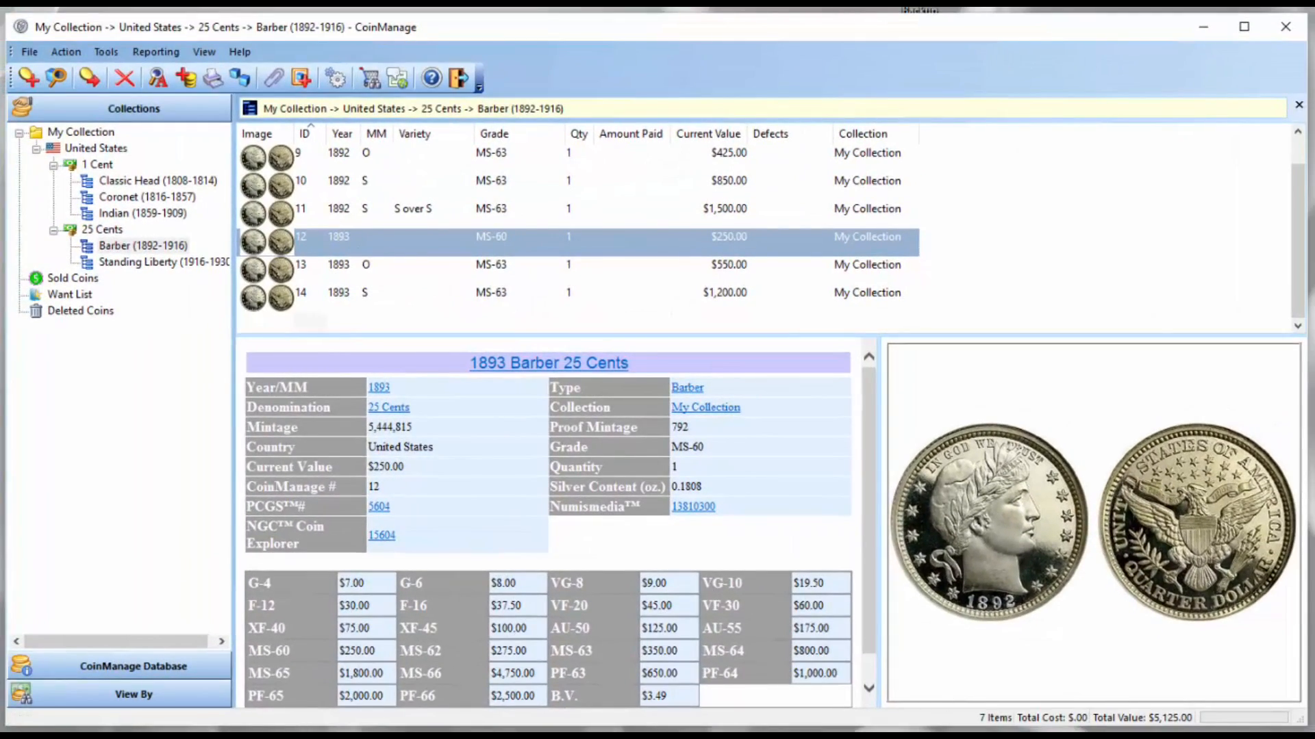
# - Start another coin entry and list the United States coins of 2010 by country and year
pyautogui.click(27, 81)
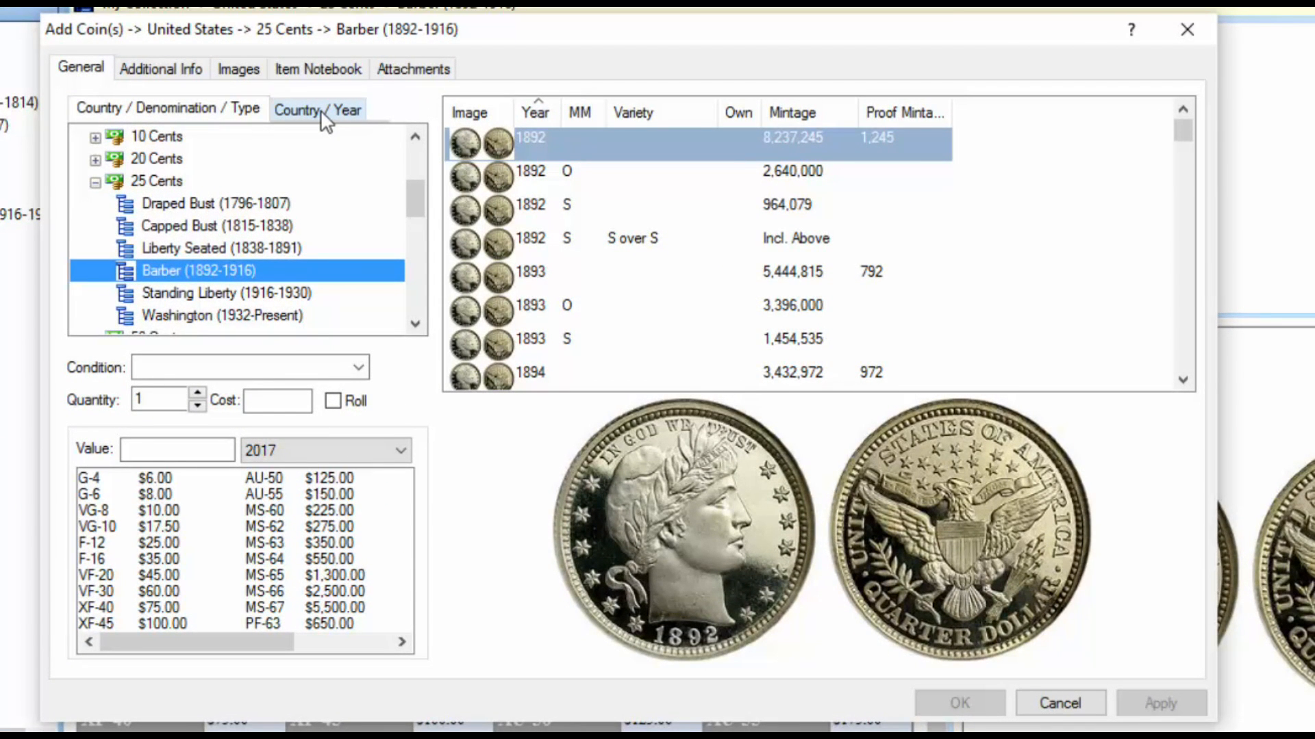
pyautogui.click(321, 110)
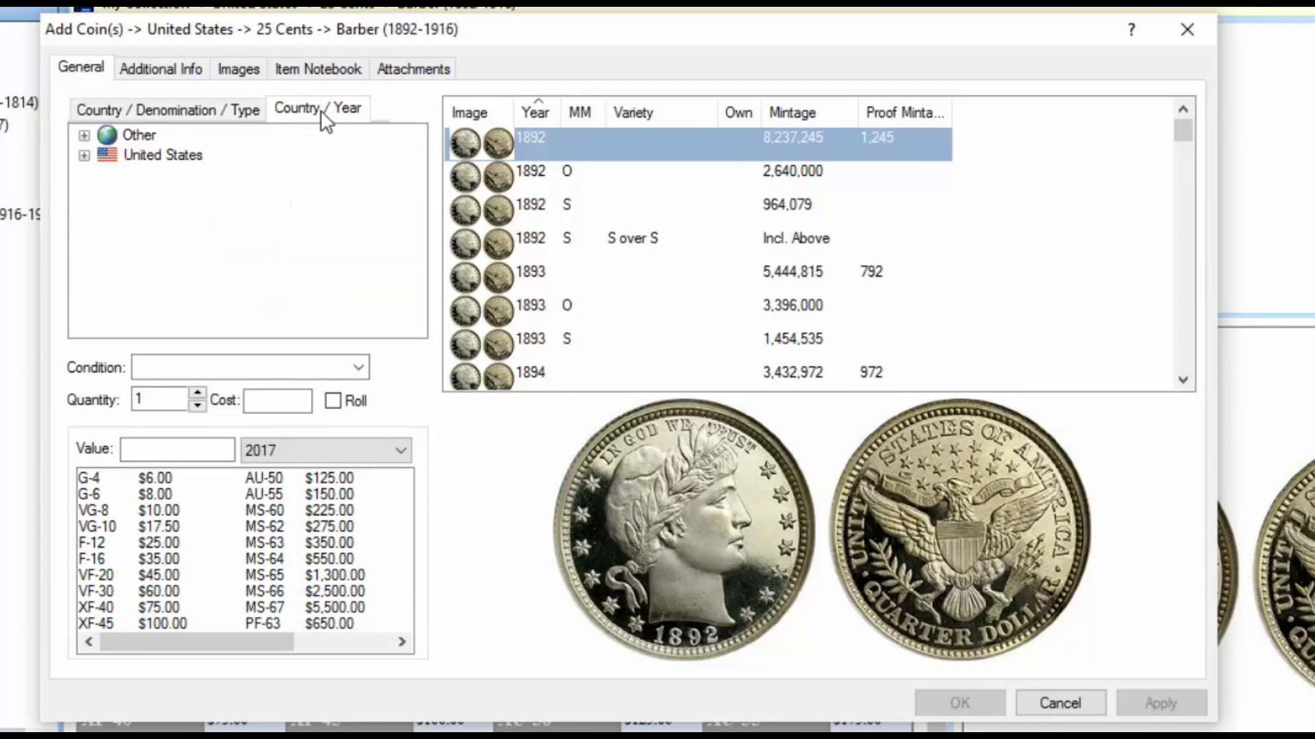
pyautogui.click(84, 156)
pyautogui.moveTo(409, 154); pyautogui.dragTo(429, 310)
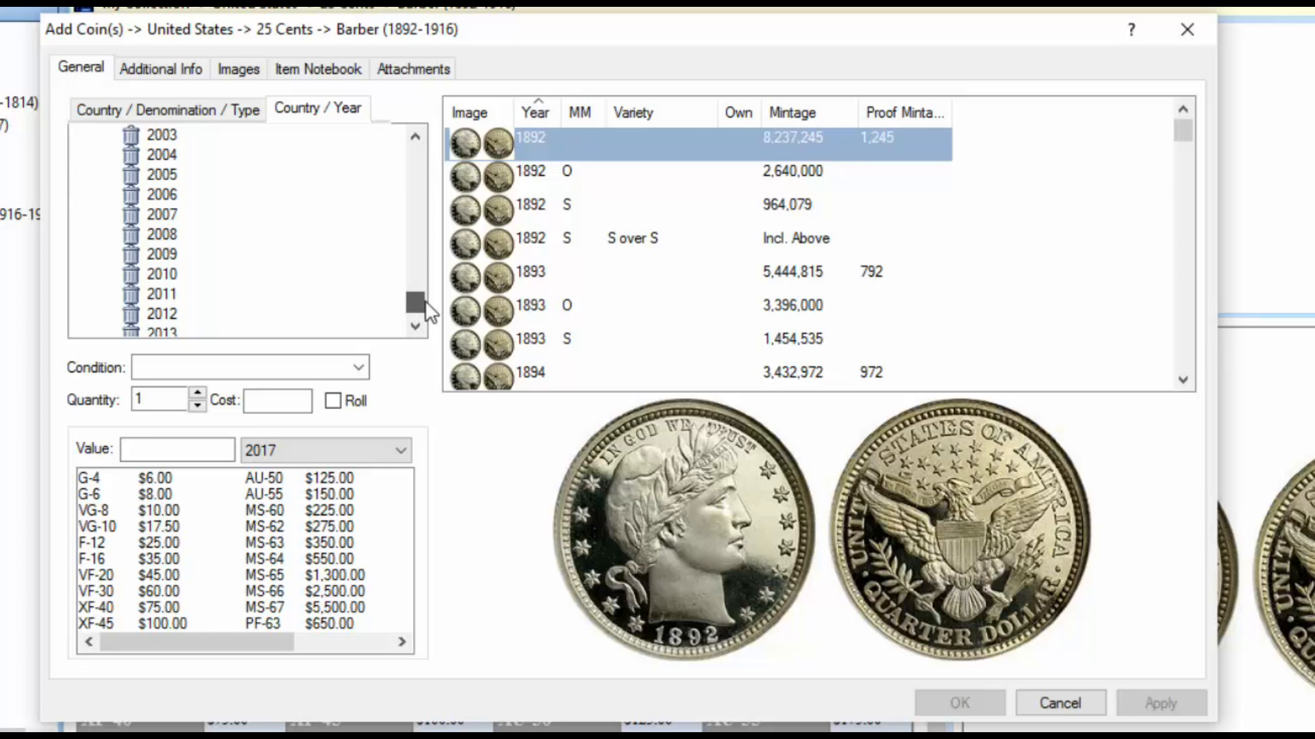
pyautogui.click(171, 278)
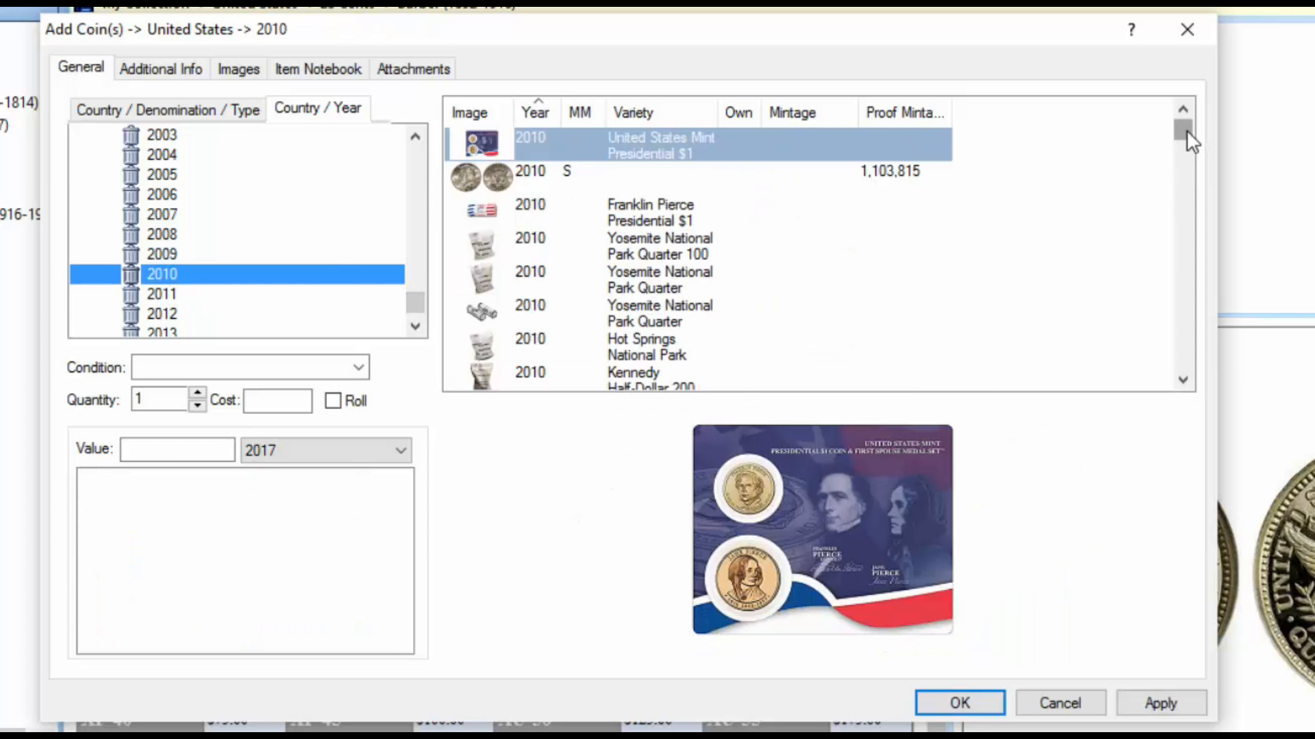
# - Add the 2010-W .9999 Fine Gold coin with B.V. as its condition, and widen the collection tree
pyautogui.moveTo(1182, 134); pyautogui.dragTo(1179, 170)
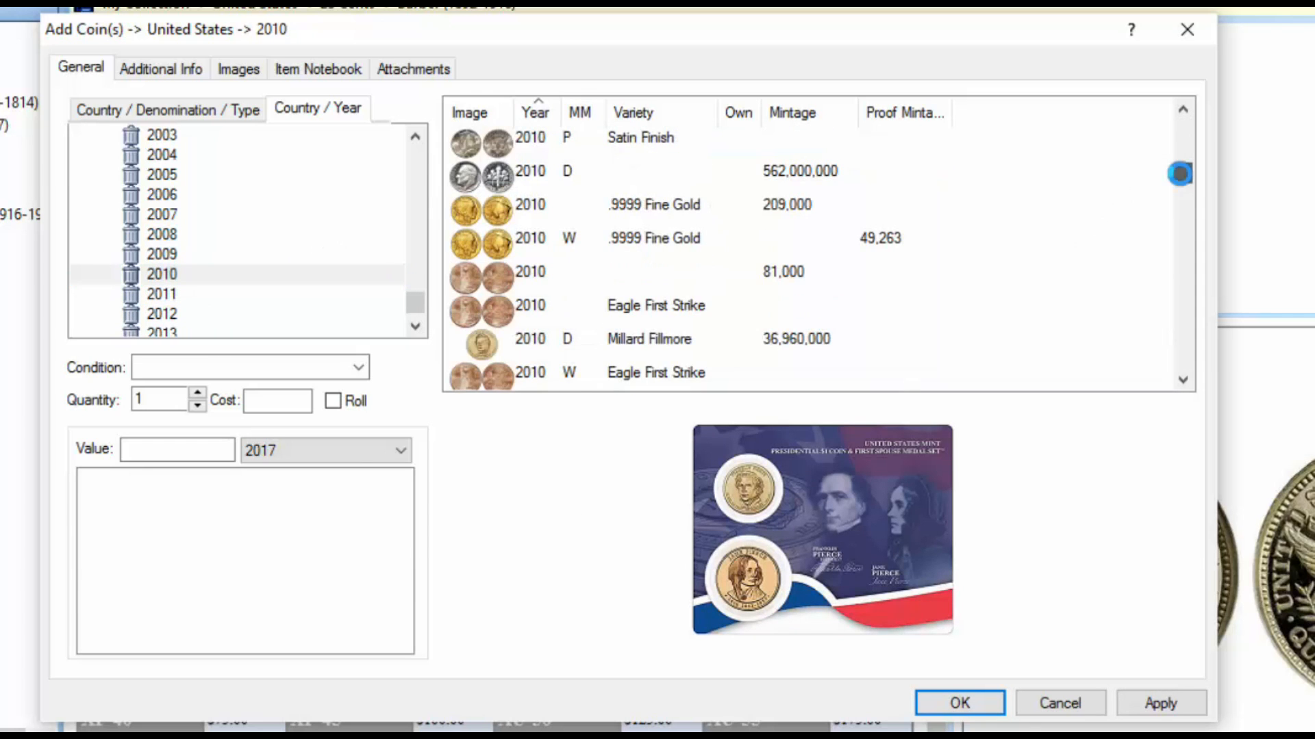
pyautogui.click(510, 251)
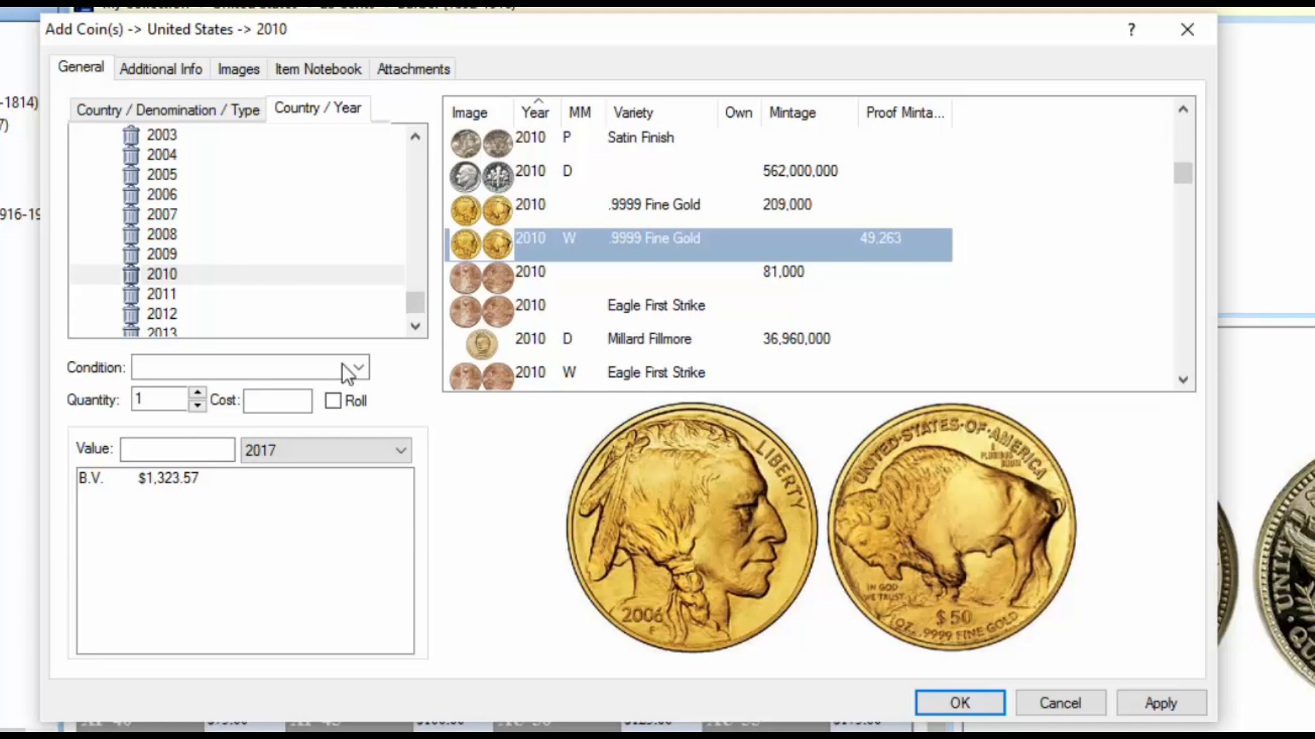
pyautogui.click(169, 479)
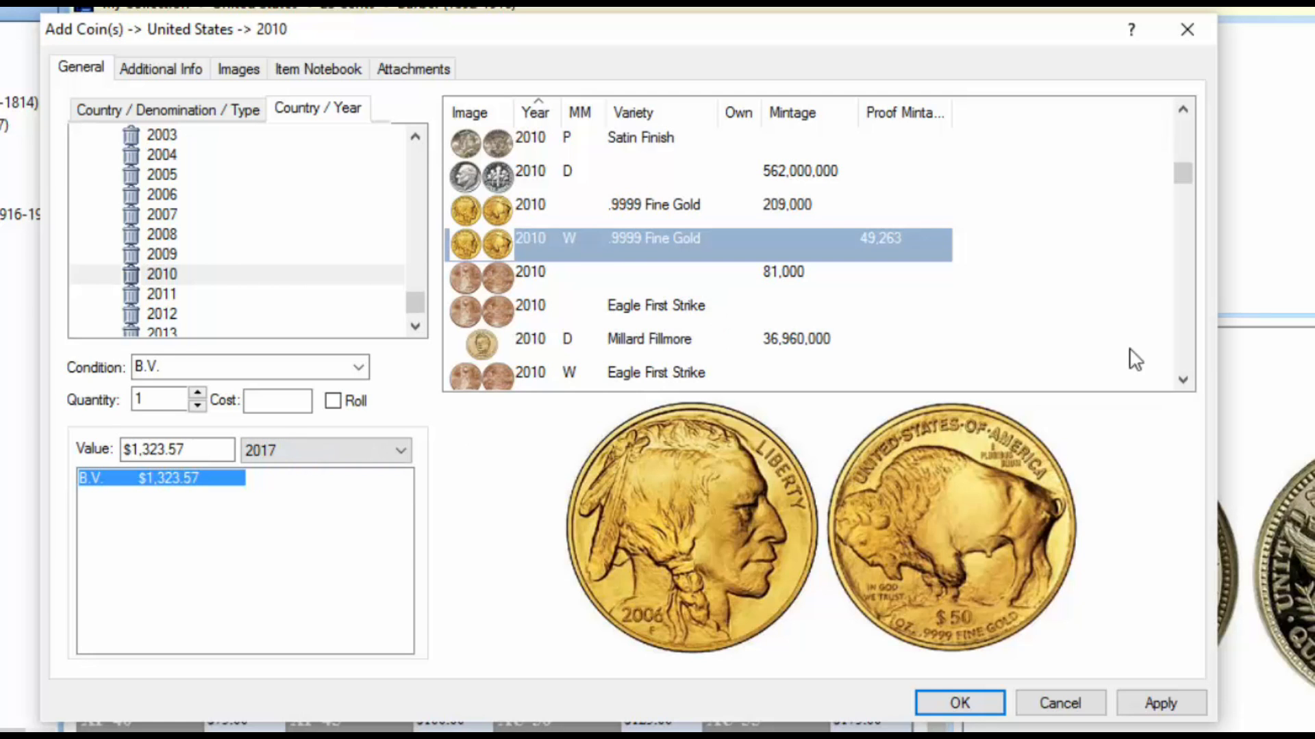
pyautogui.click(979, 704)
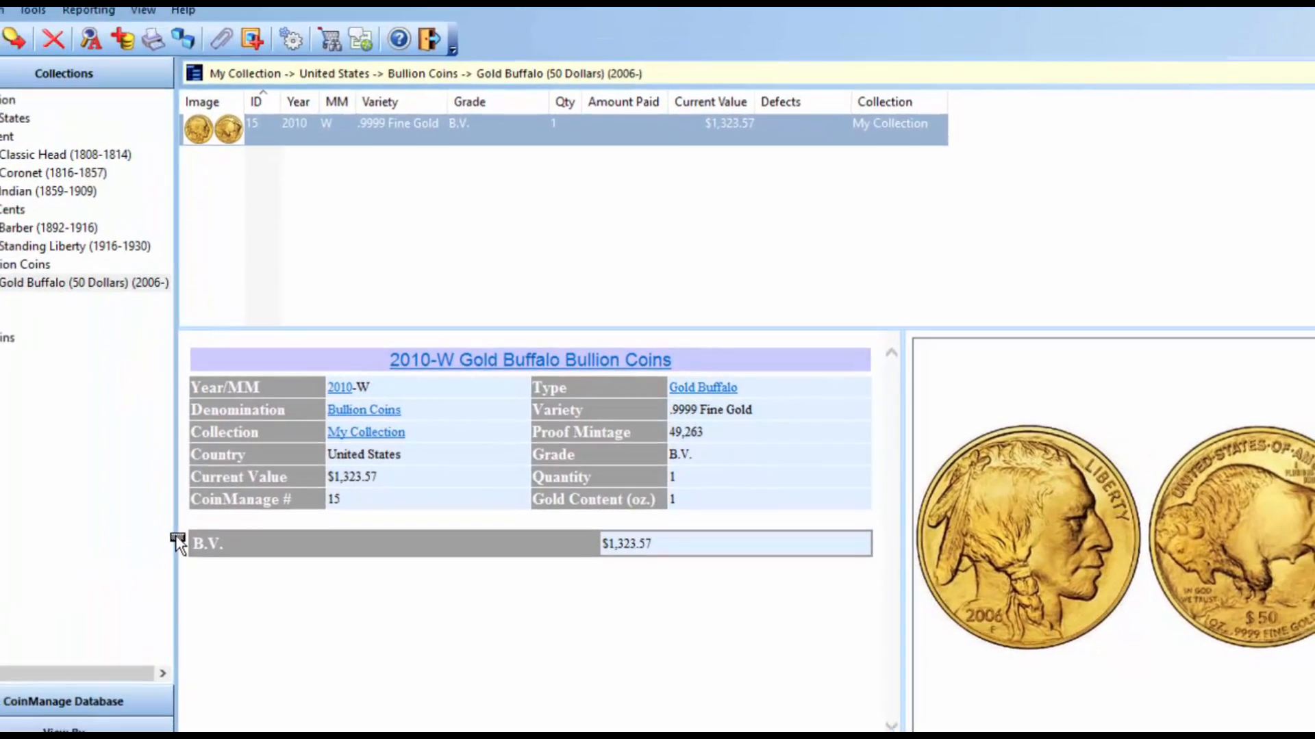
pyautogui.moveTo(90, 568); pyautogui.dragTo(120, 566)
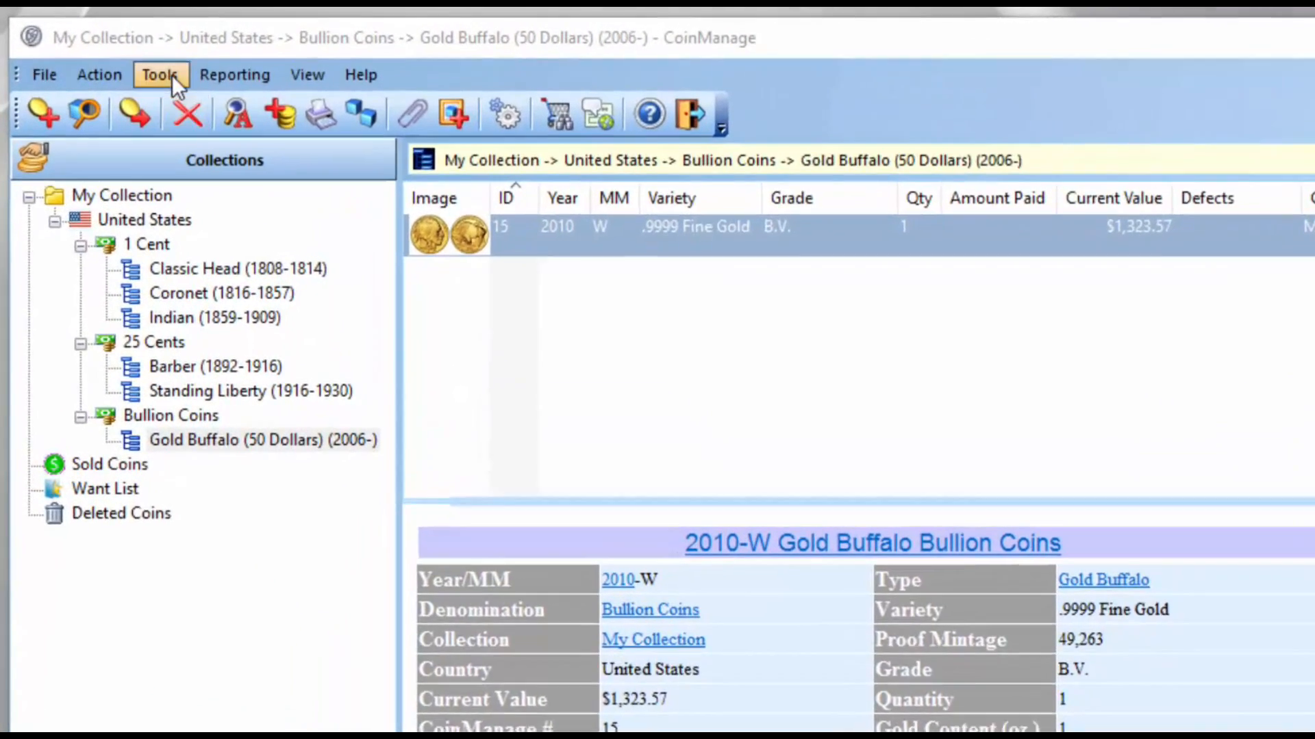
# - Get the latest gold, silver and platinum spot prices for the bullion values, and close the bullion values window
pyautogui.click(171, 77)
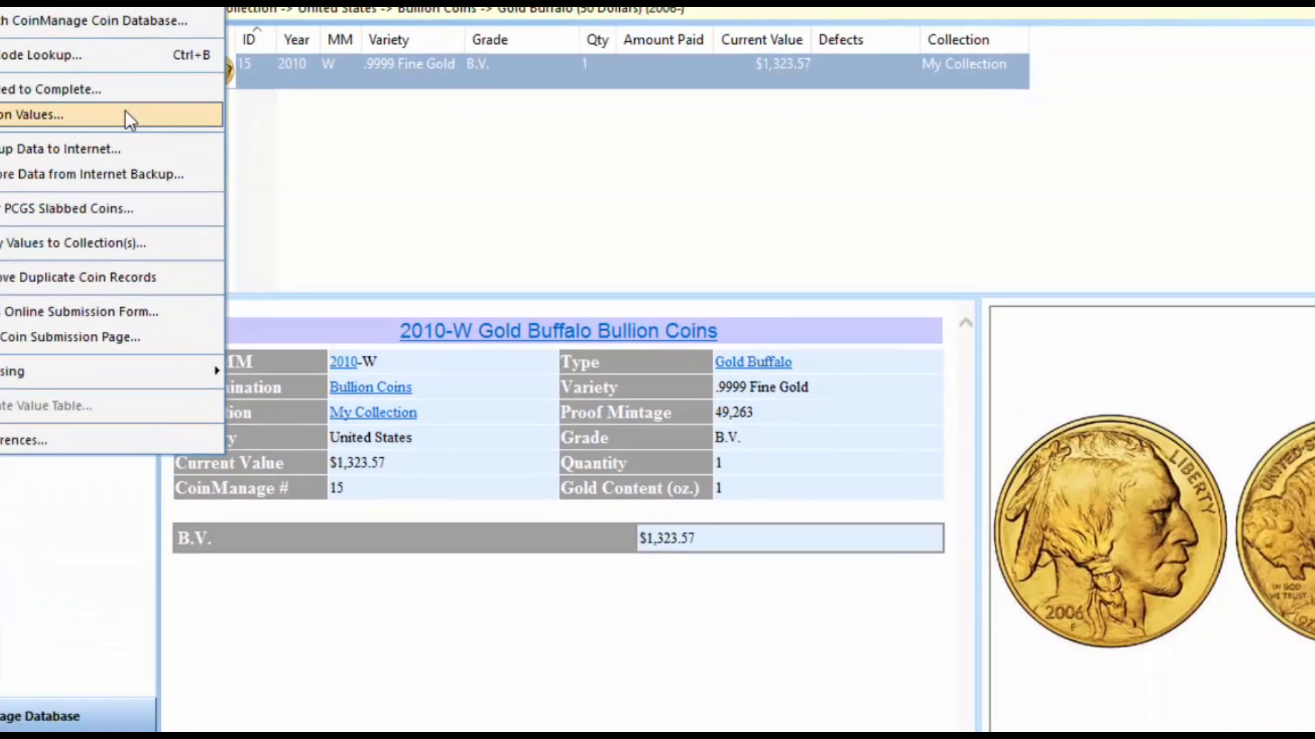
pyautogui.click(125, 115)
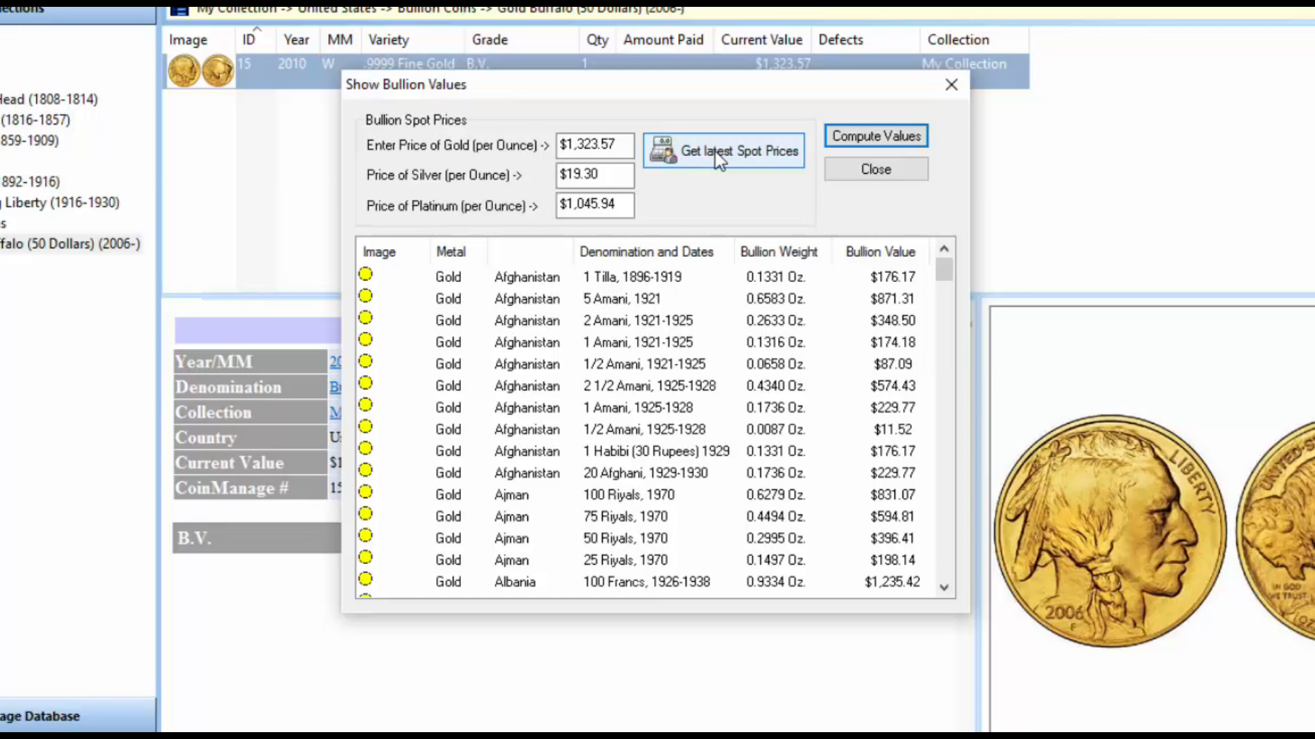
pyautogui.click(716, 152)
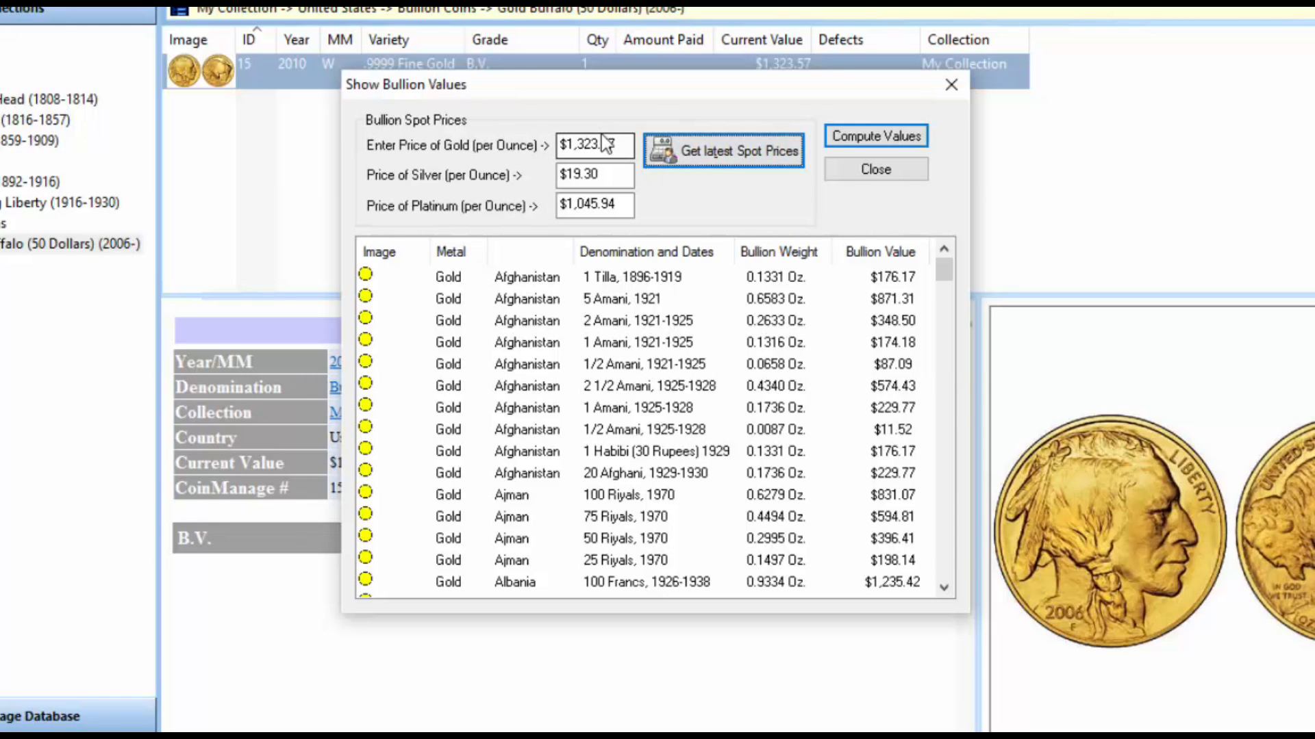
pyautogui.click(876, 171)
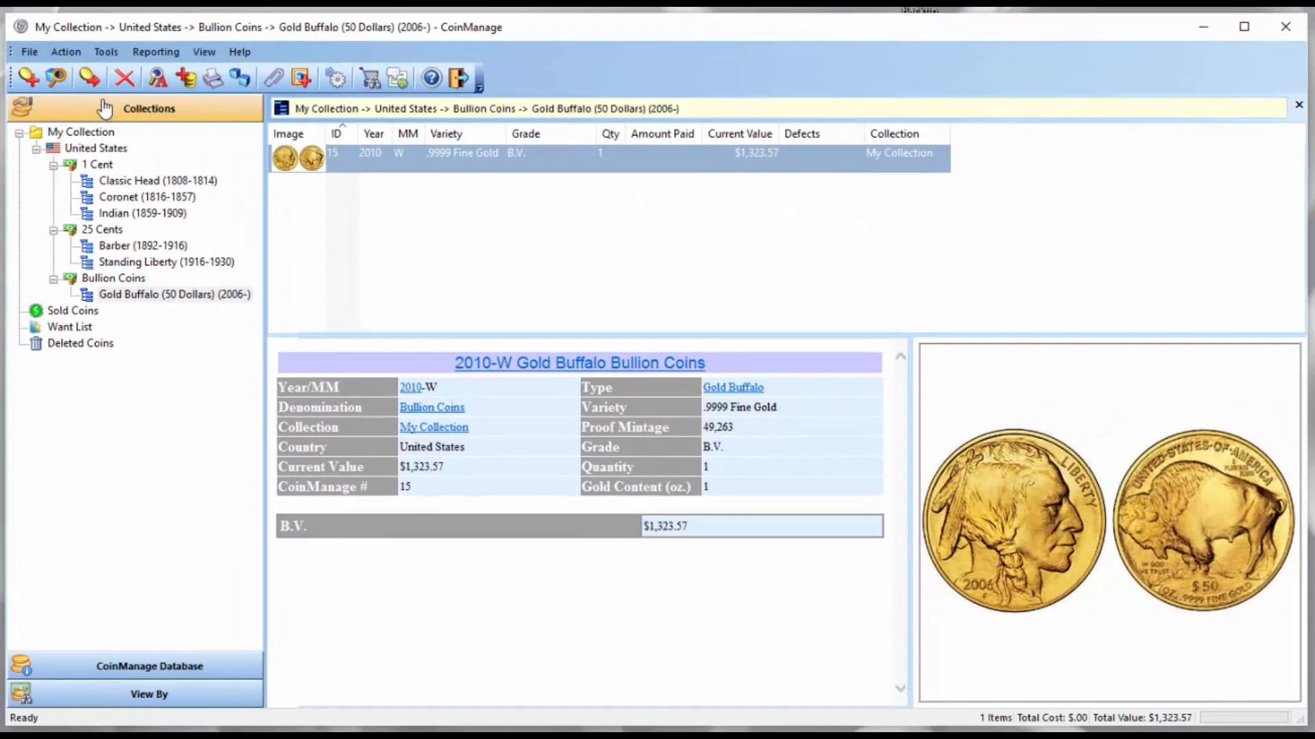
# - Add the 1987 American Eagle Silver (1986-Present) bullion coin without a mint mark, with B.V. as its condition
pyautogui.click(31, 80)
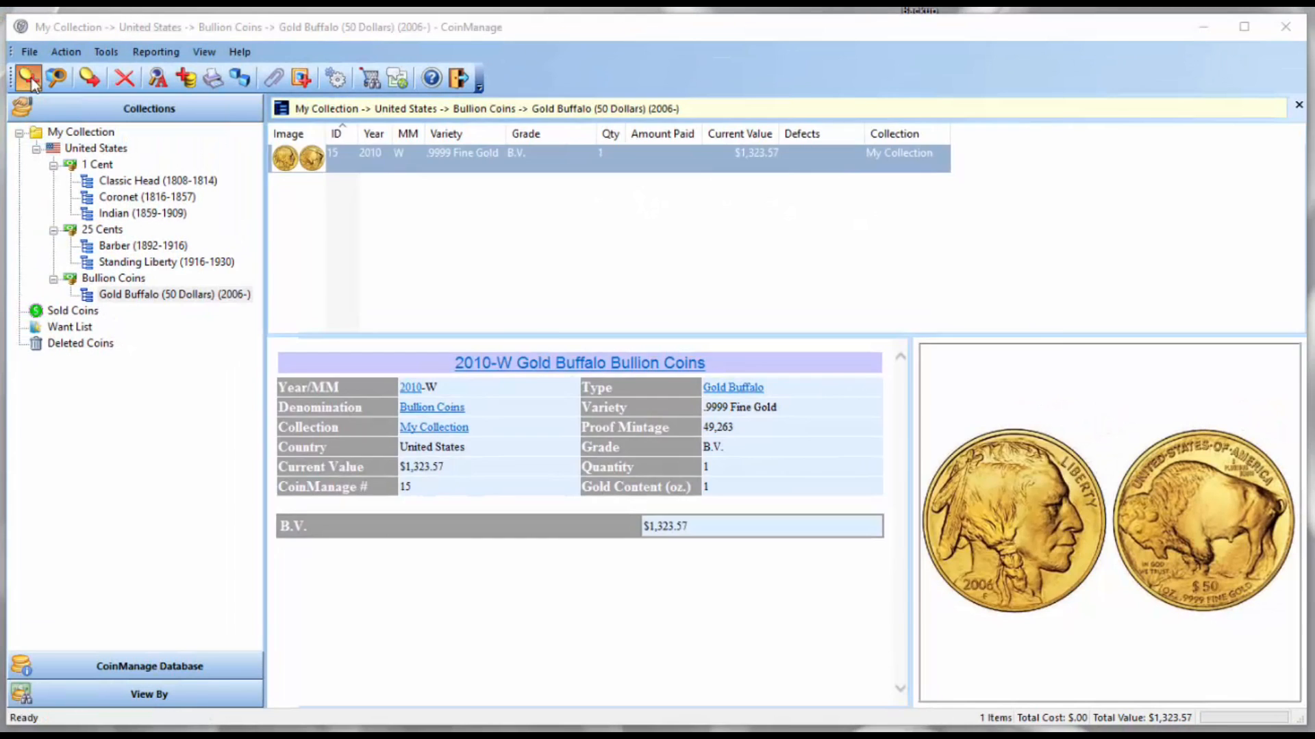
pyautogui.scroll(1, 492, 271)
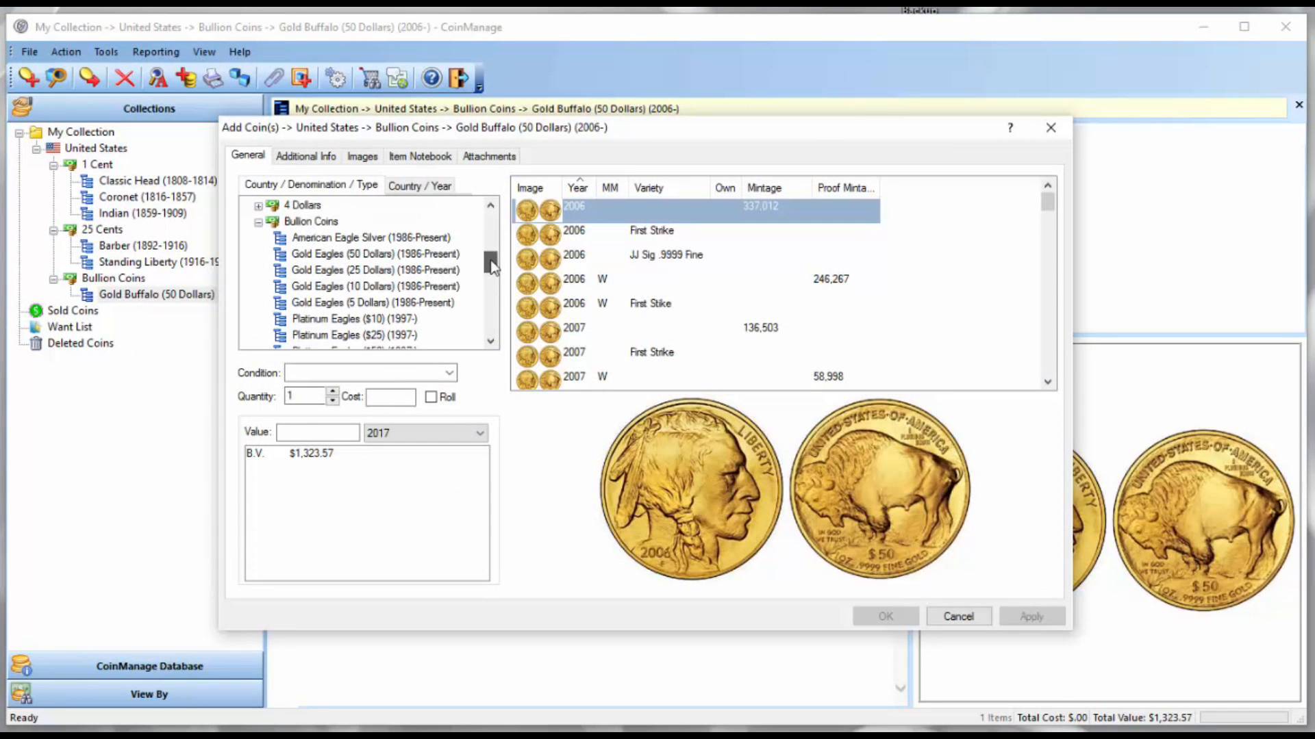
pyautogui.click(356, 237)
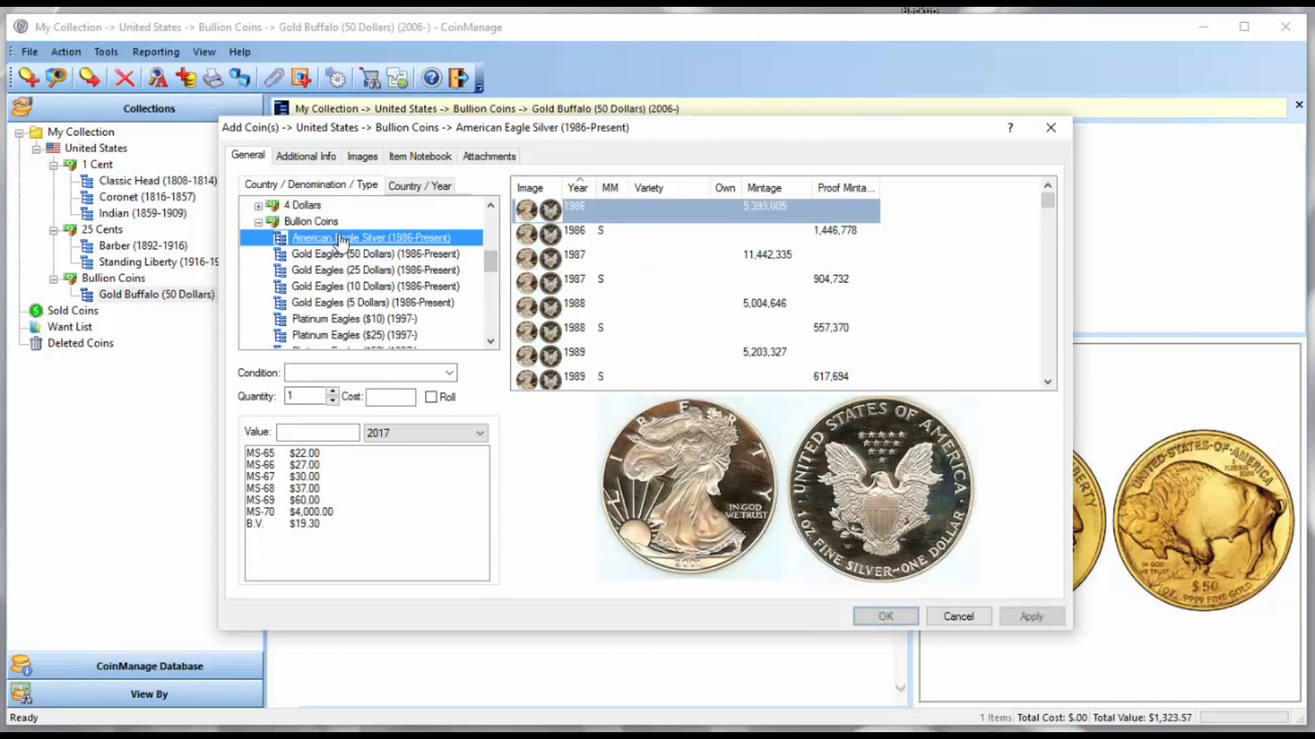
pyautogui.click(580, 259)
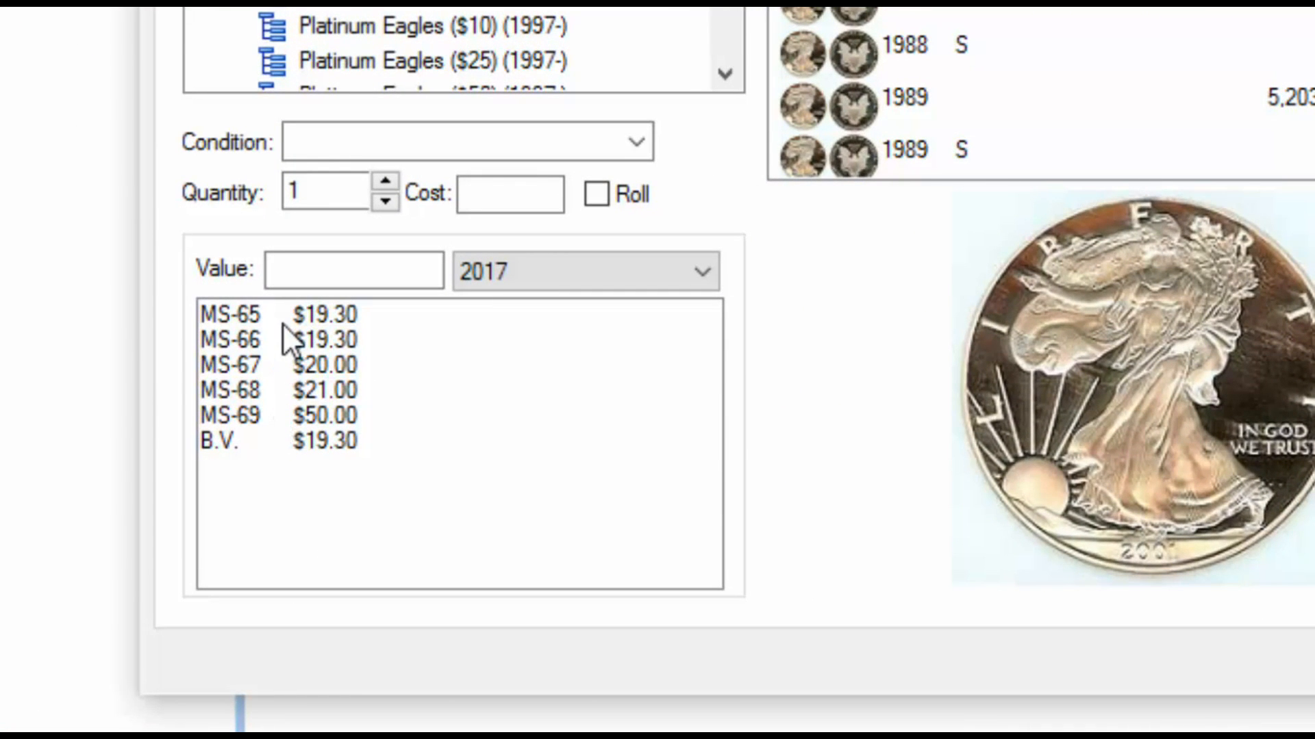
pyautogui.click(249, 439)
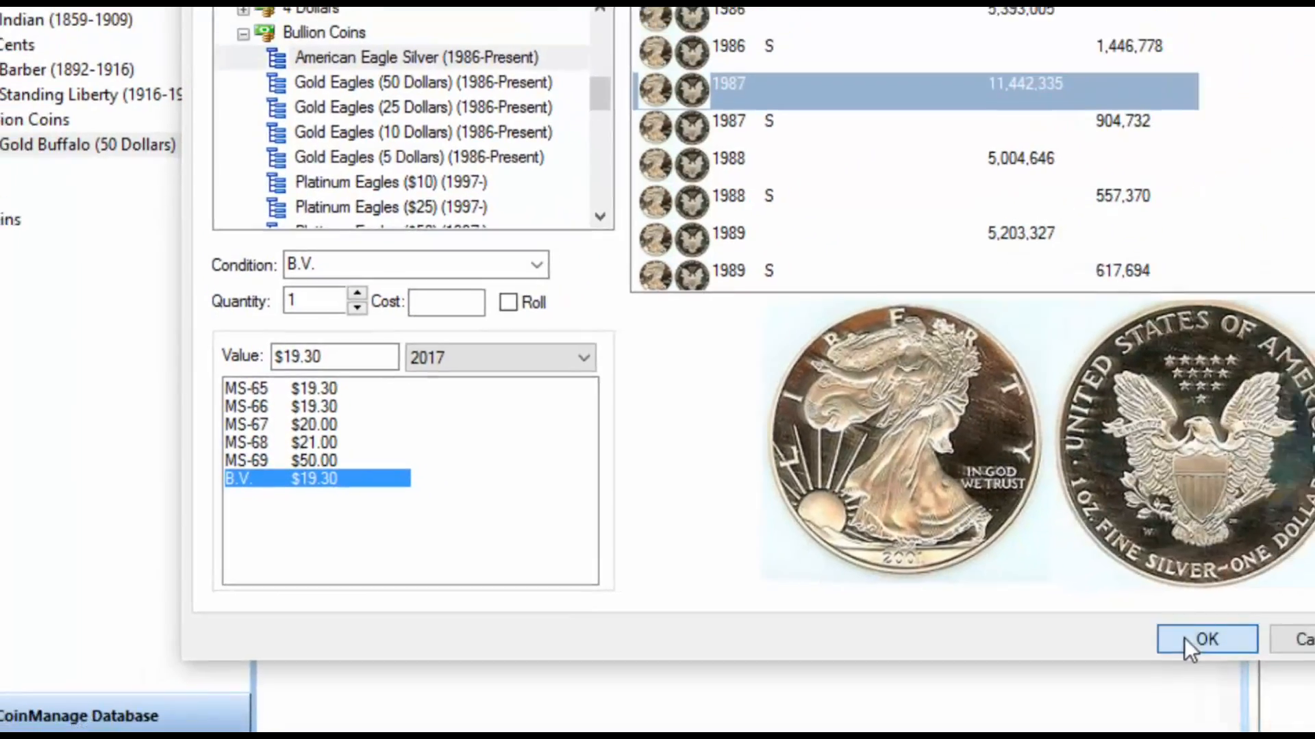
pyautogui.click(1202, 639)
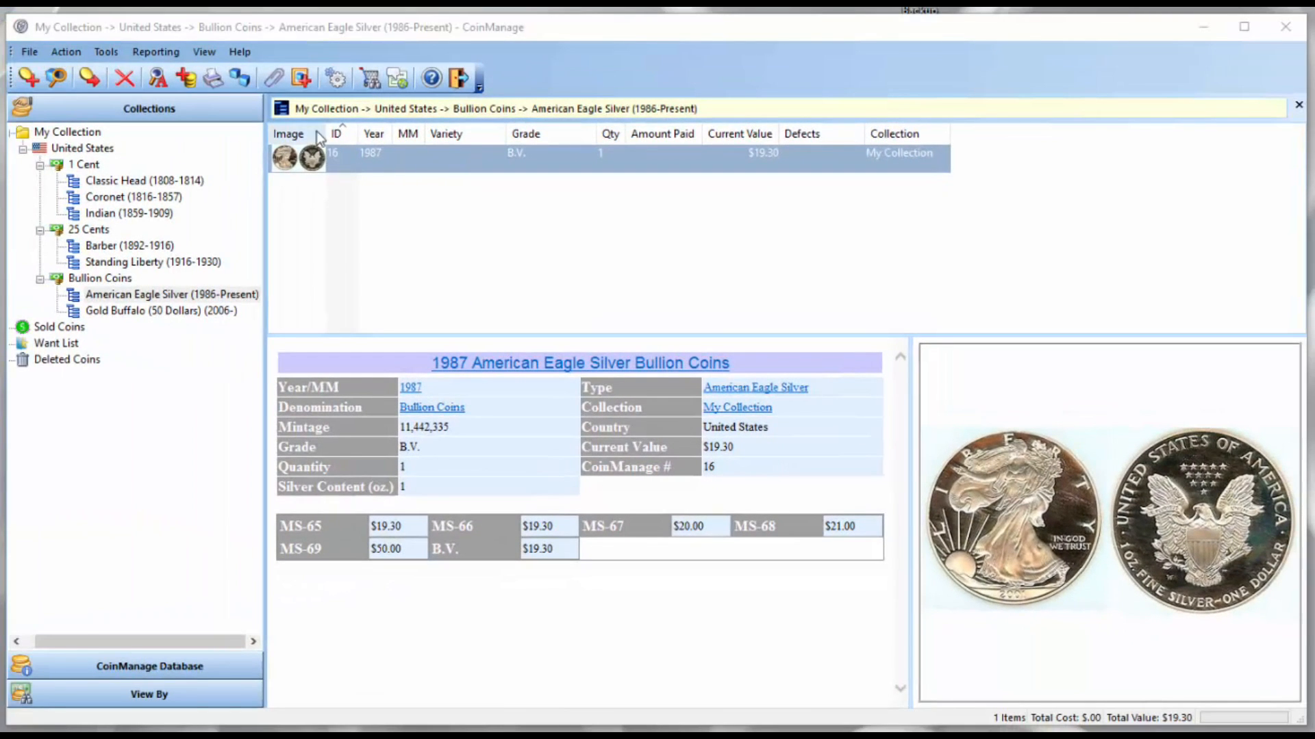
# - Set the quantity of the 1987 American Eagle Silver coin to 5 in its properties and save
pyautogui.doubleClick(346, 165)
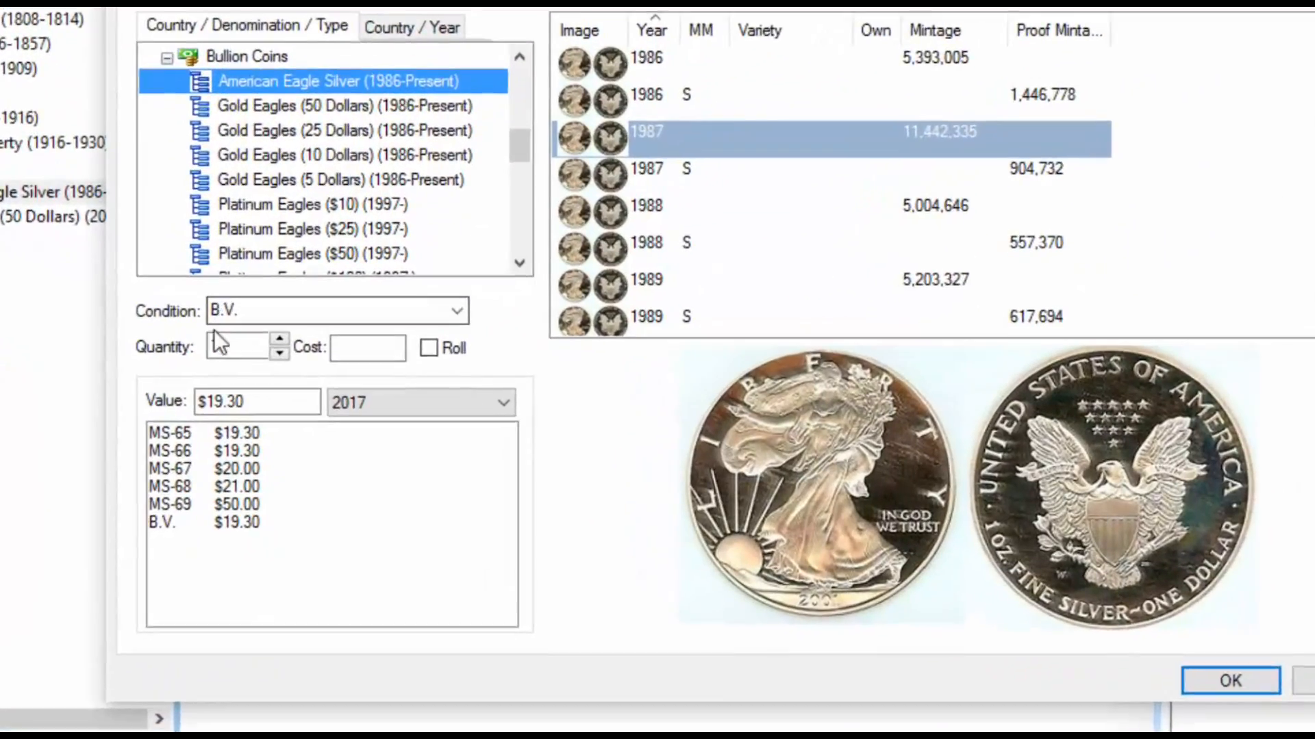
pyautogui.click(278, 339)
pyautogui.click(279, 339)
pyautogui.click(279, 338)
pyautogui.click(279, 338)
pyautogui.click(278, 338)
pyautogui.click(279, 339)
pyautogui.click(248, 325)
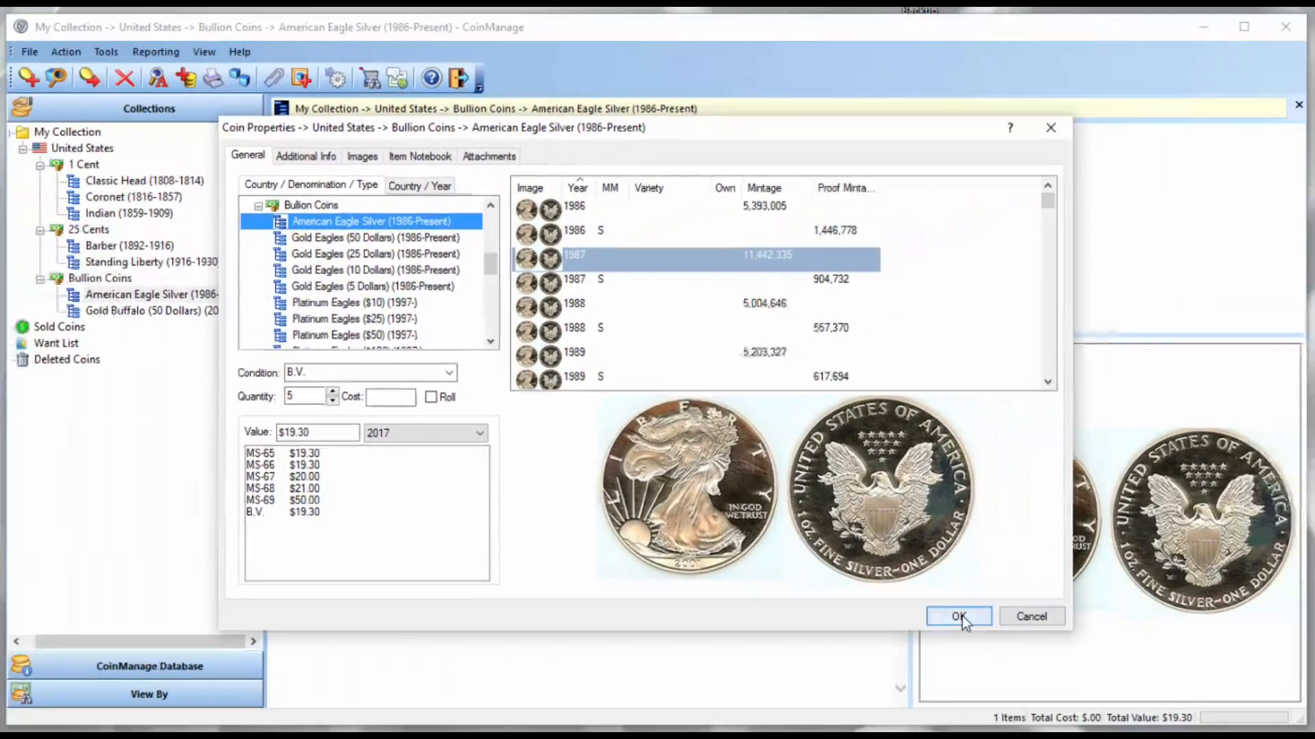
pyautogui.click(1159, 665)
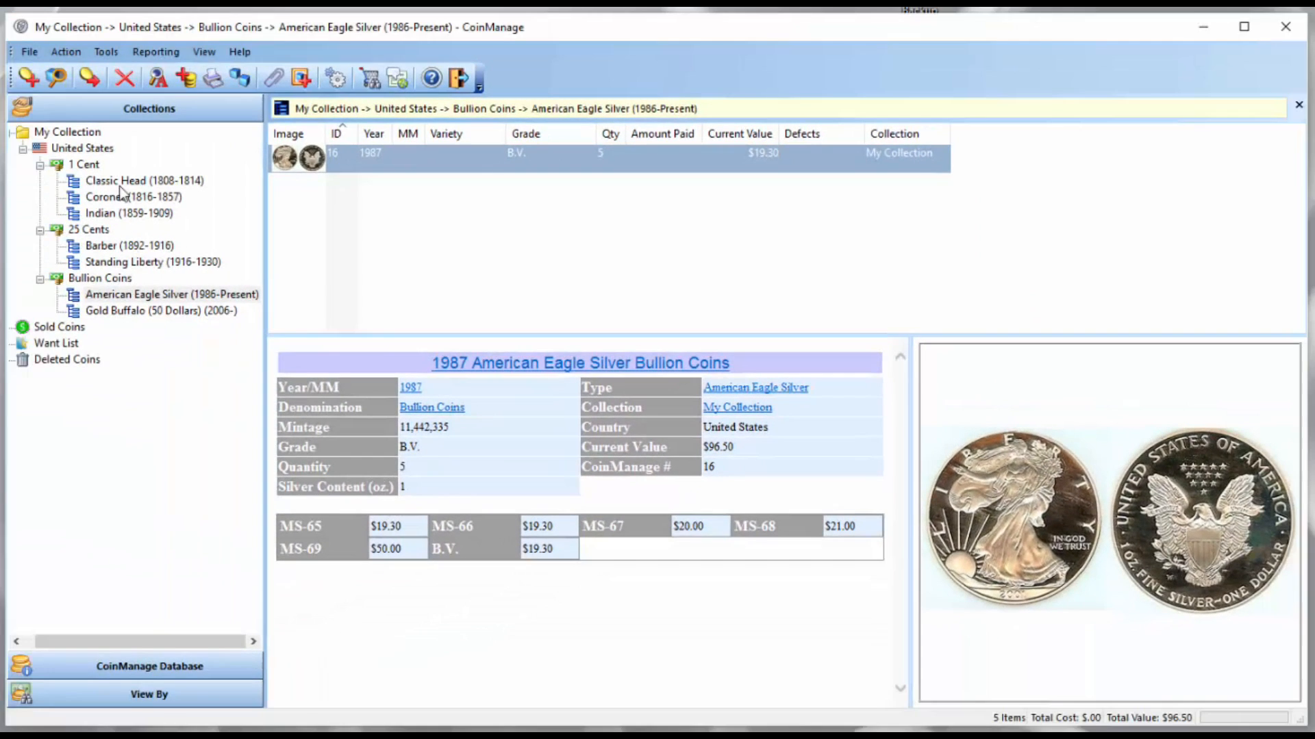
# - Review the Coronet and Indian cents in the collection, including the 1863 Indian cent's details
pyautogui.click(123, 199)
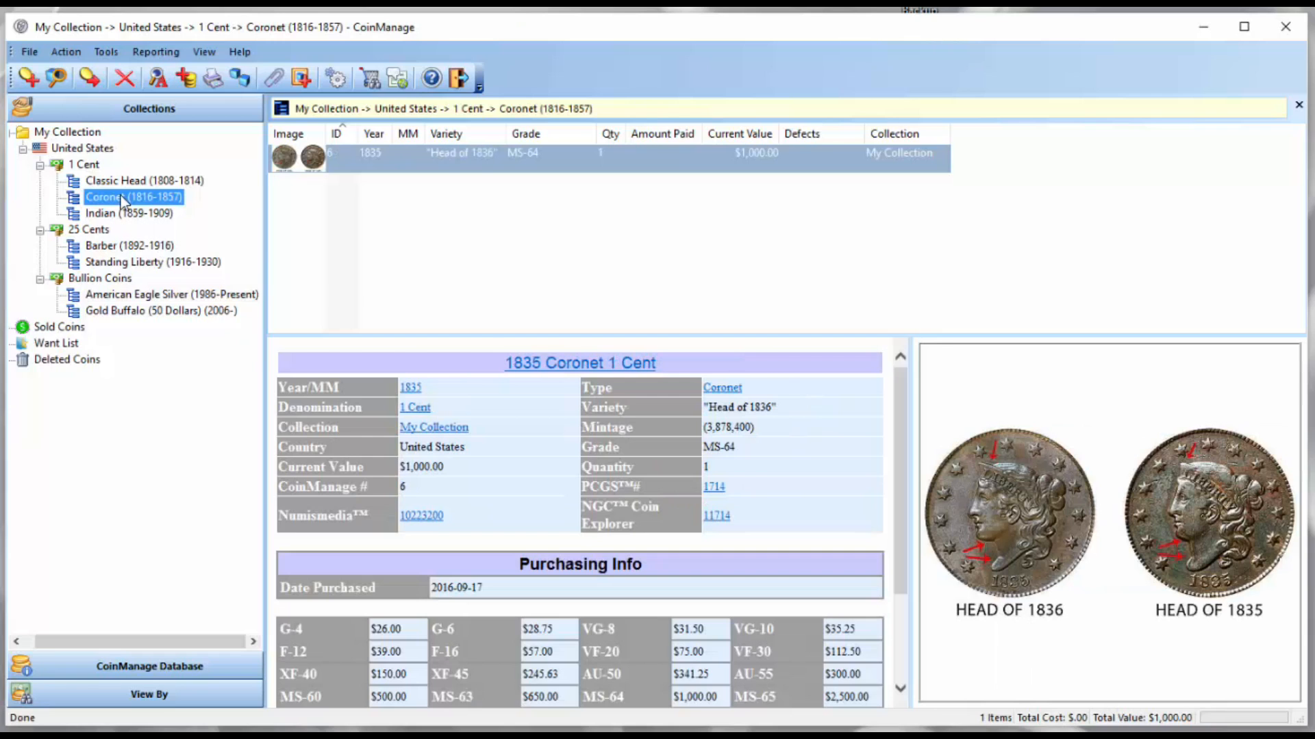
pyautogui.click(141, 215)
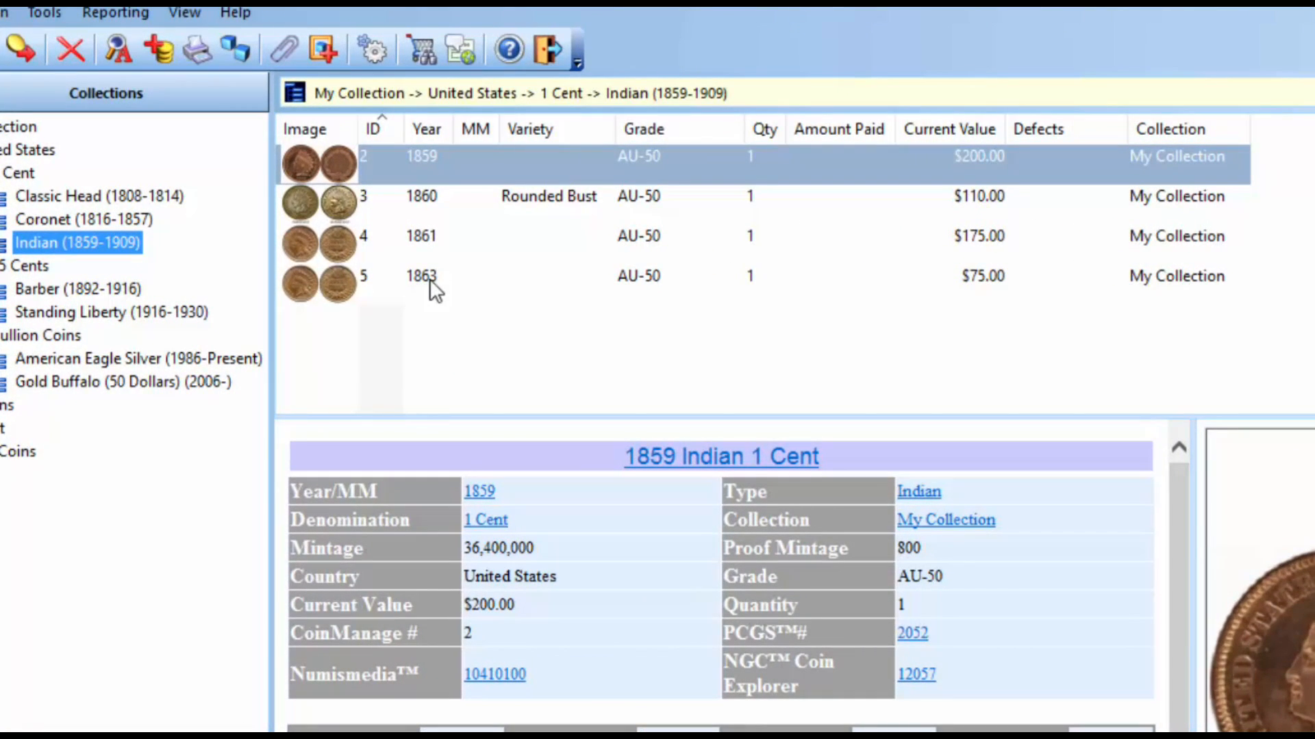
pyautogui.click(398, 255)
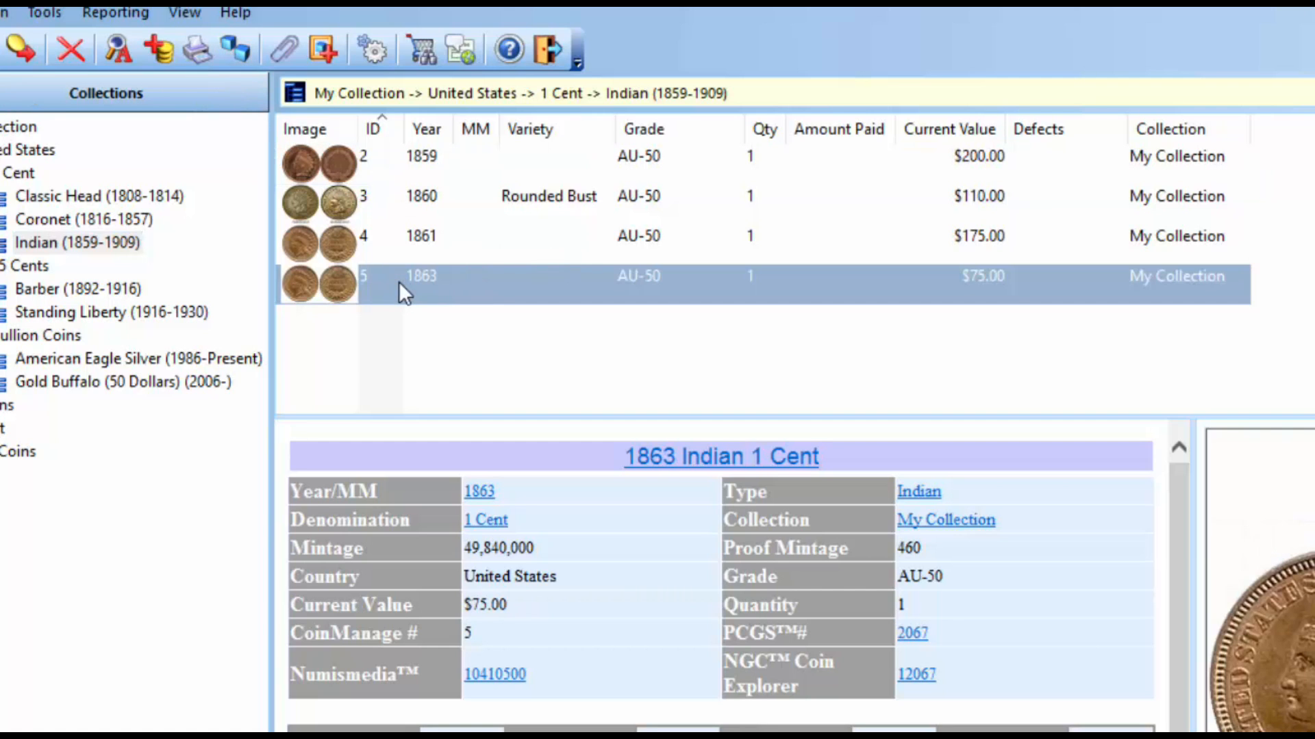
# - Duplicate the 1863 Indian cent twice and set the first copy's grade to VG-8
pyautogui.click(237, 48)
pyautogui.click(237, 48)
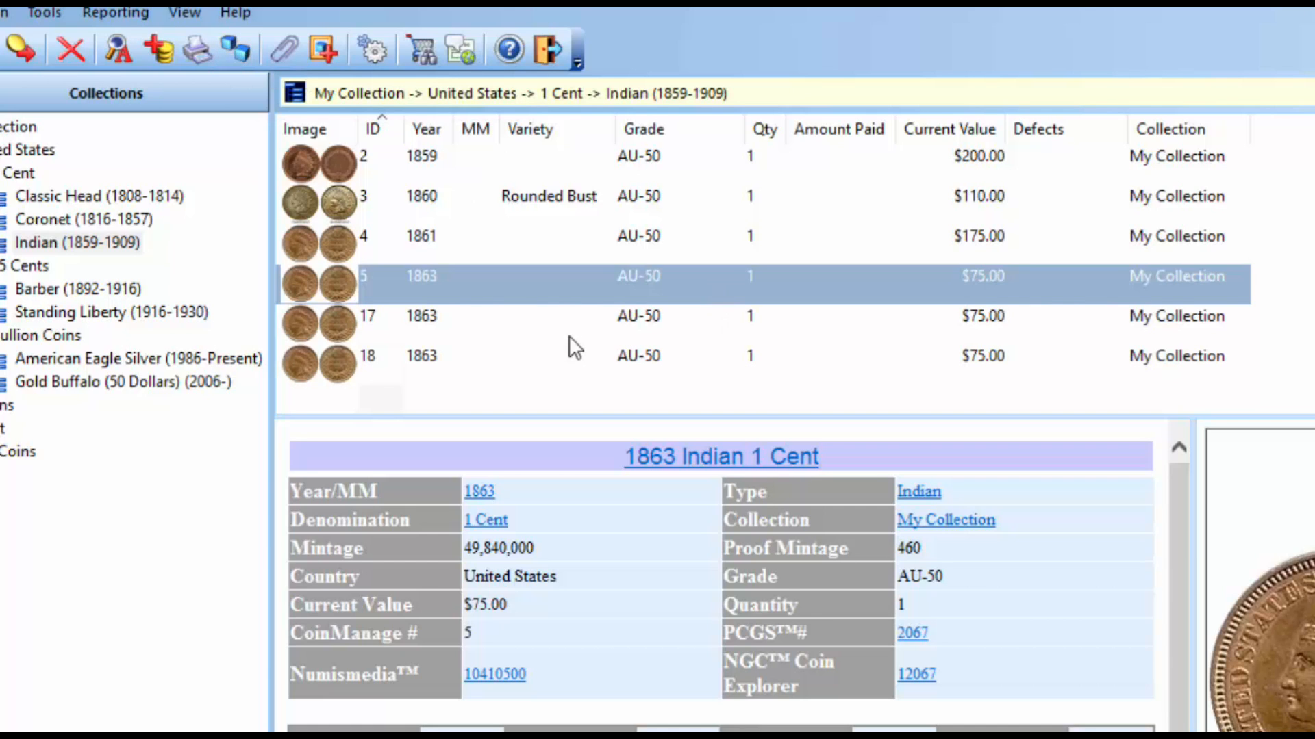
pyautogui.doubleClick(460, 322)
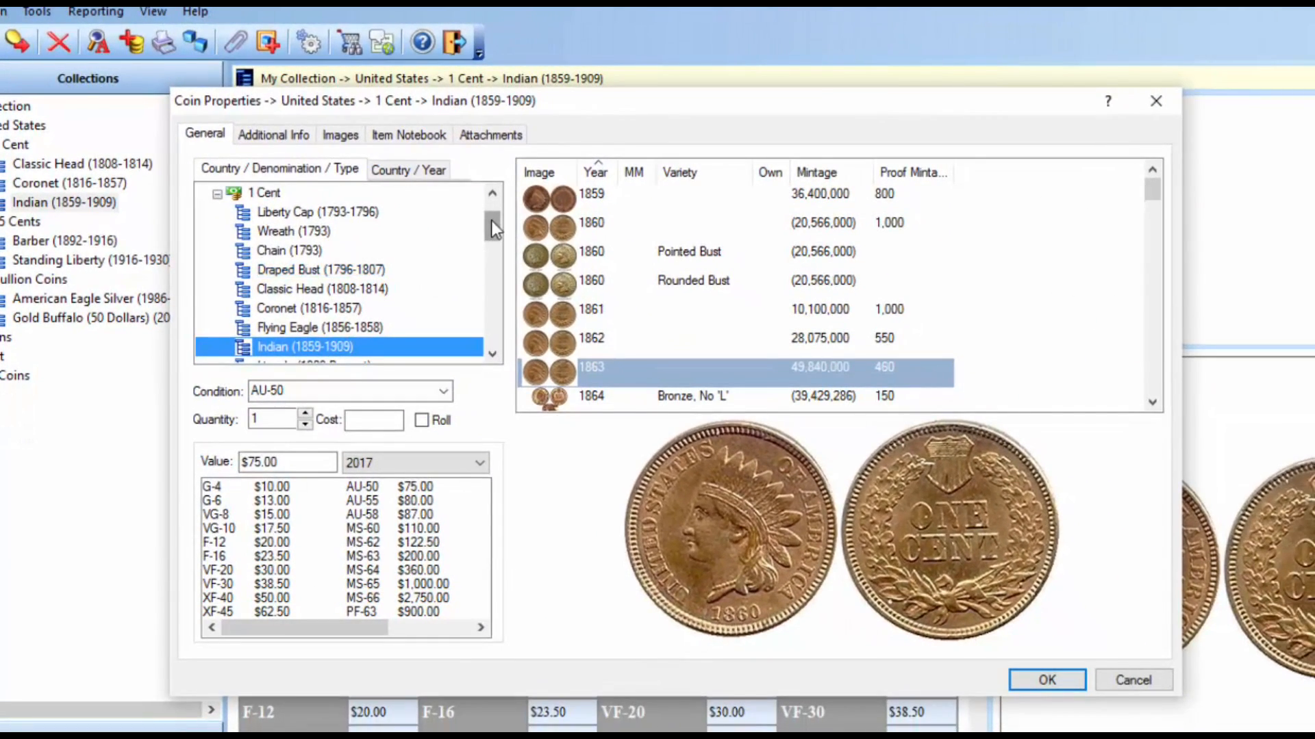
pyautogui.moveTo(491, 221); pyautogui.dragTo(491, 230)
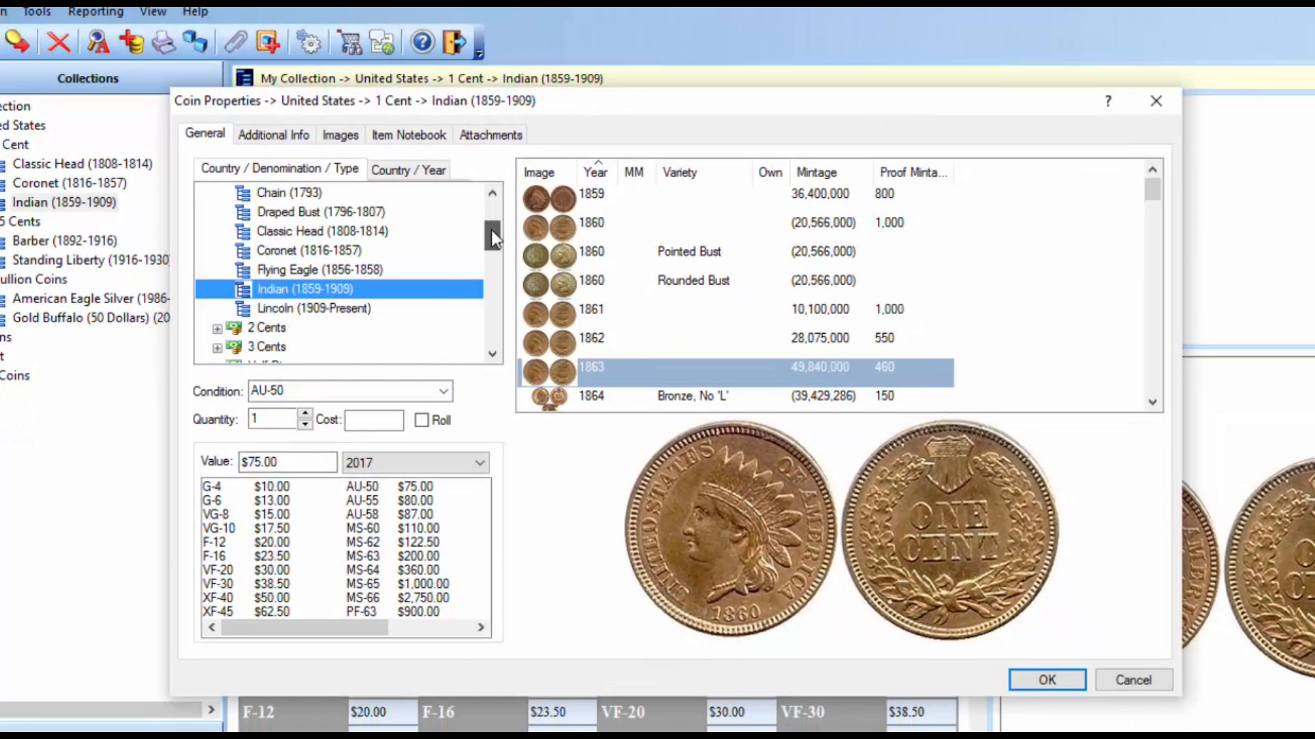
pyautogui.click(223, 516)
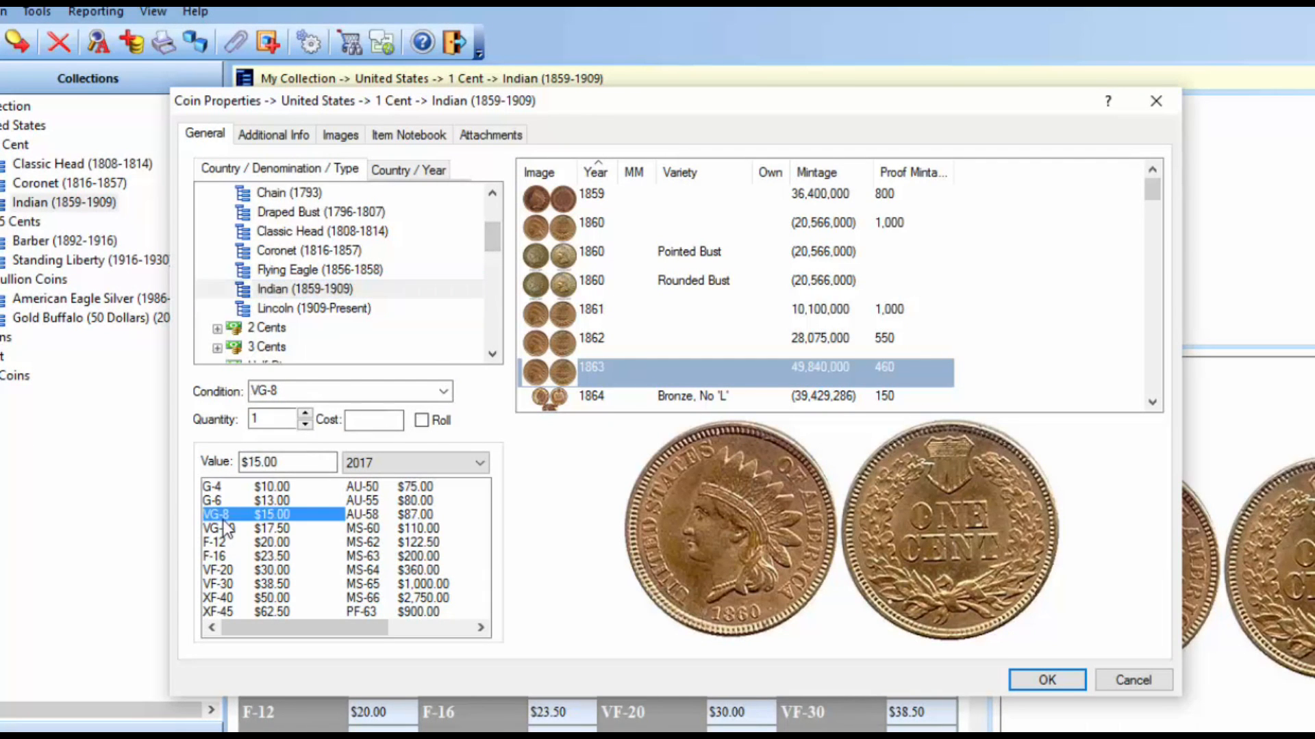
pyautogui.click(1046, 680)
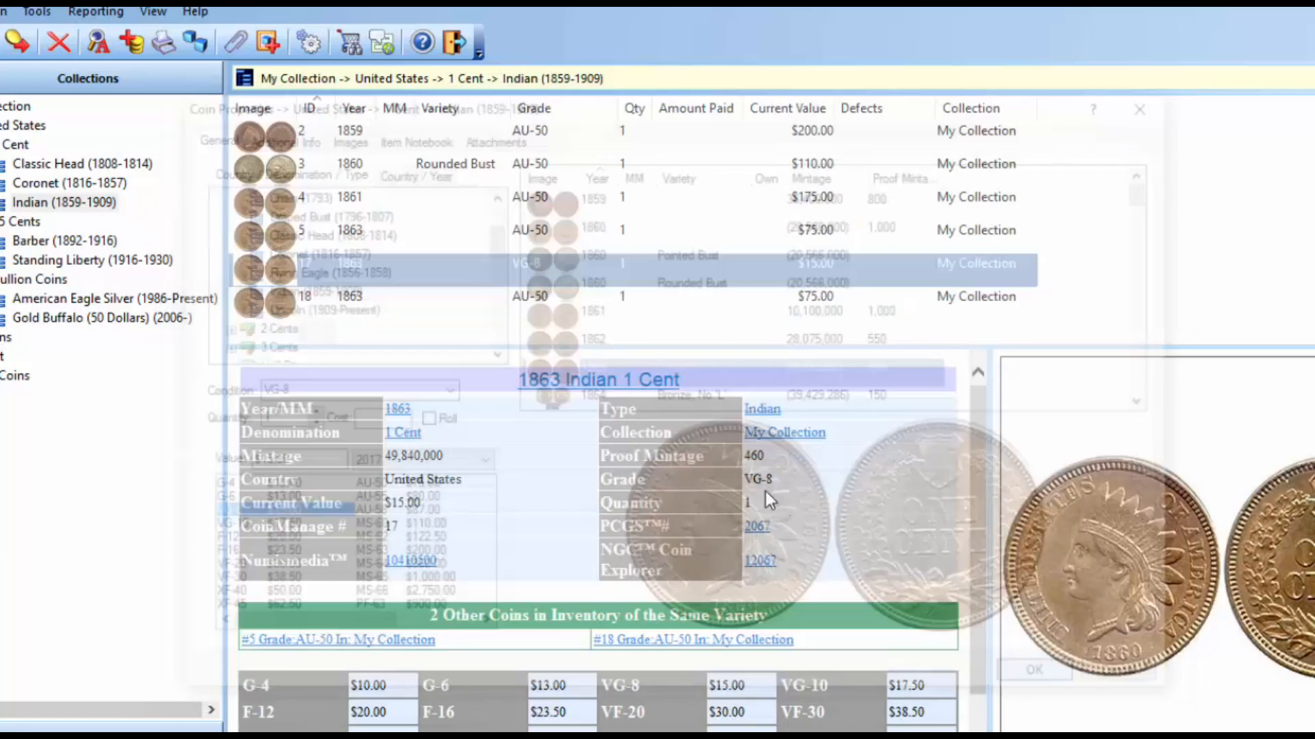
# - Set the second duplicate 1863 Indian cent's grade to VF-30, and follow the links to the other coins of the same variety
pyautogui.doubleClick(345, 298)
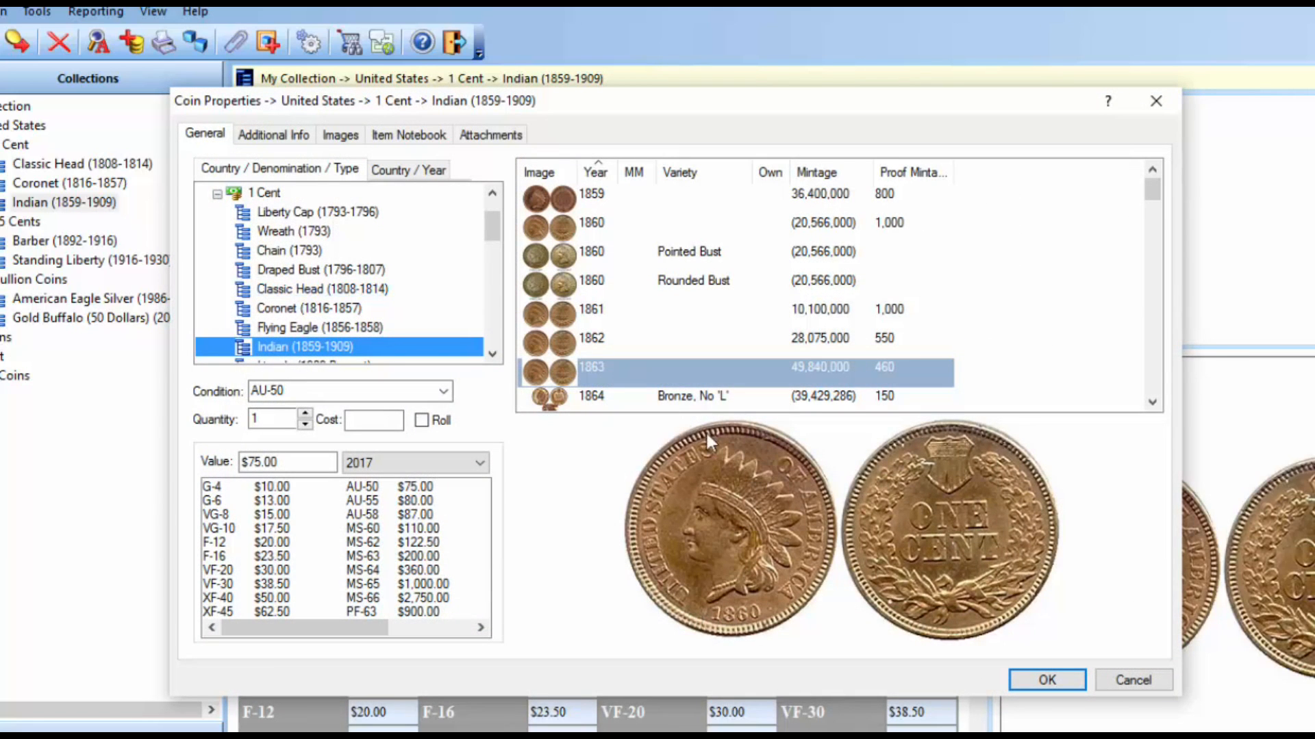
pyautogui.click(262, 585)
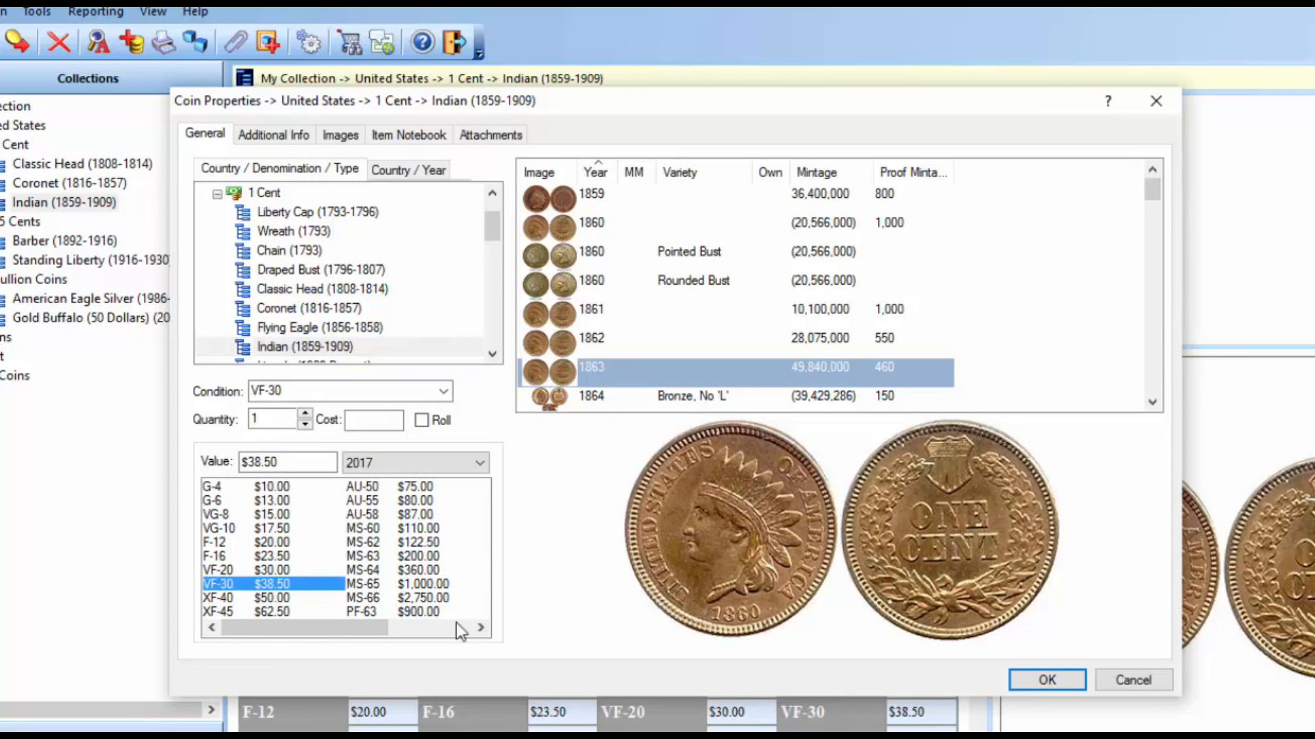
pyautogui.click(1036, 680)
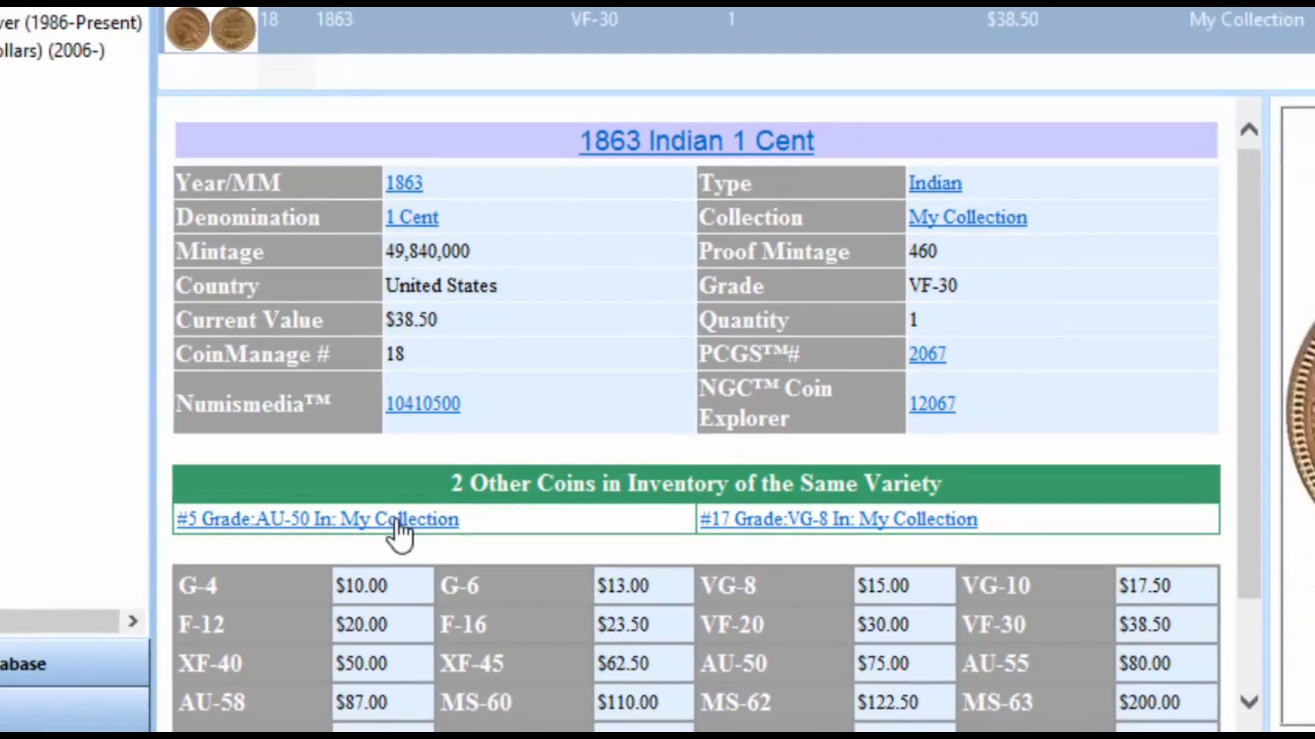
pyautogui.click(394, 497)
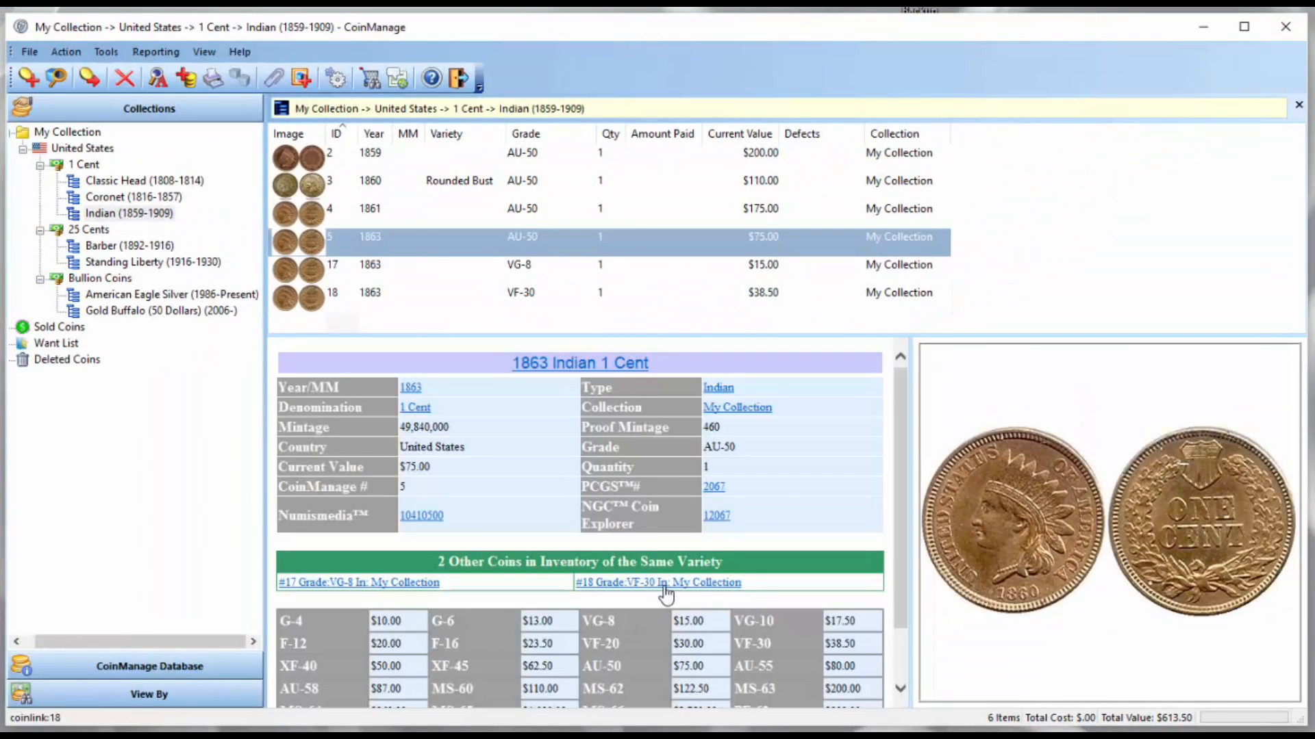
pyautogui.click(663, 583)
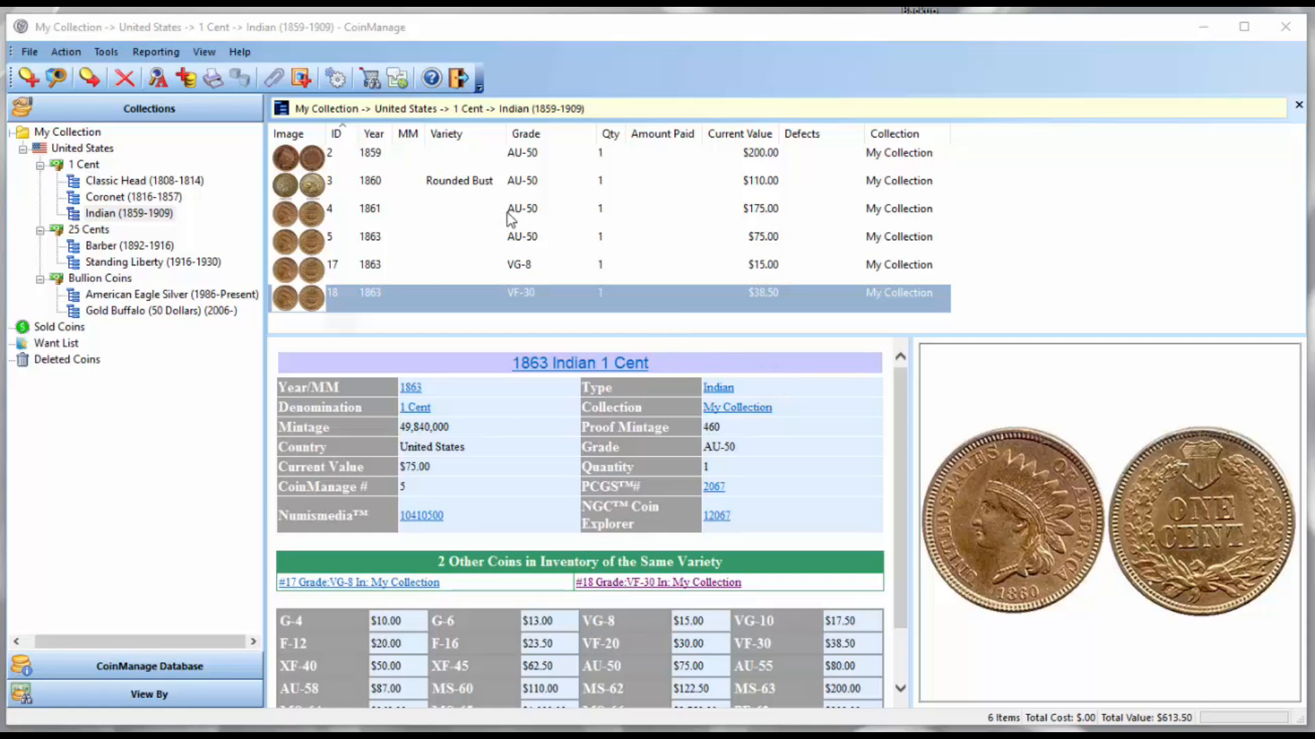
# - Generate the Coins Owned List report for all coins as a preview with all pages, review it and close it
pyautogui.click(225, 29)
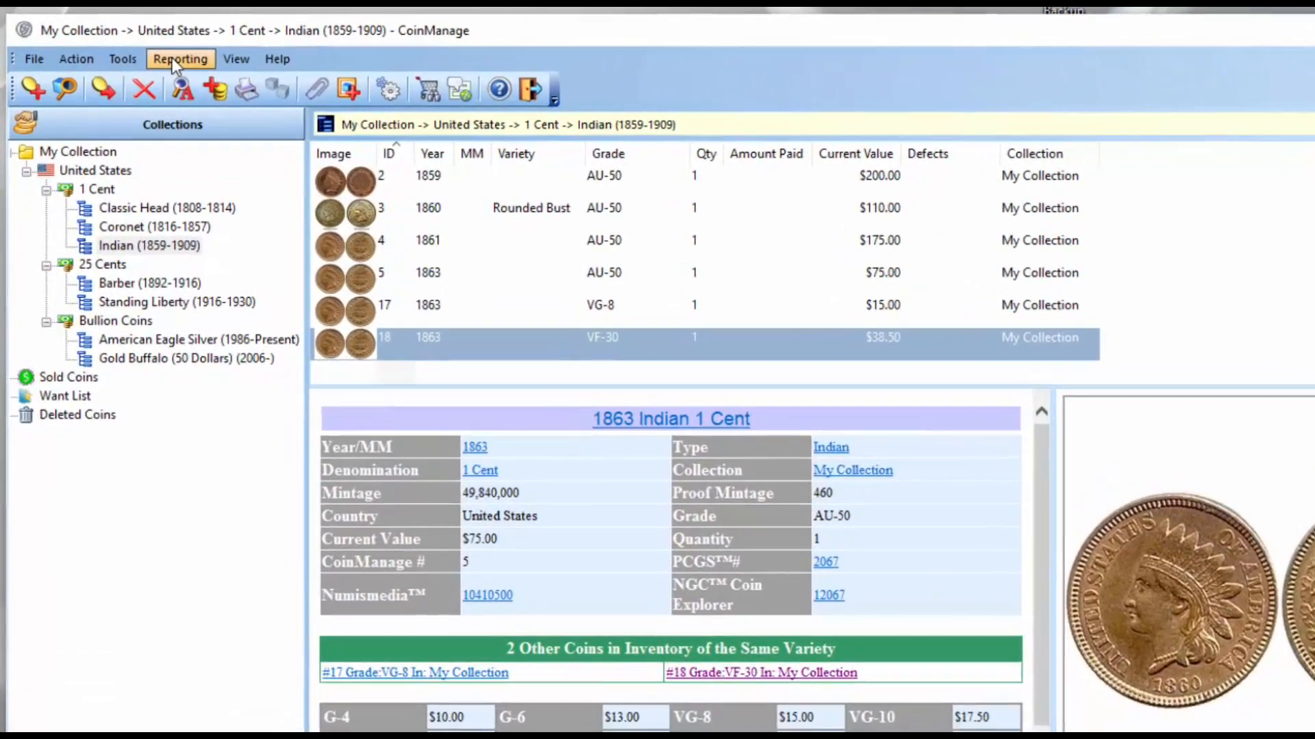
pyautogui.click(156, 52)
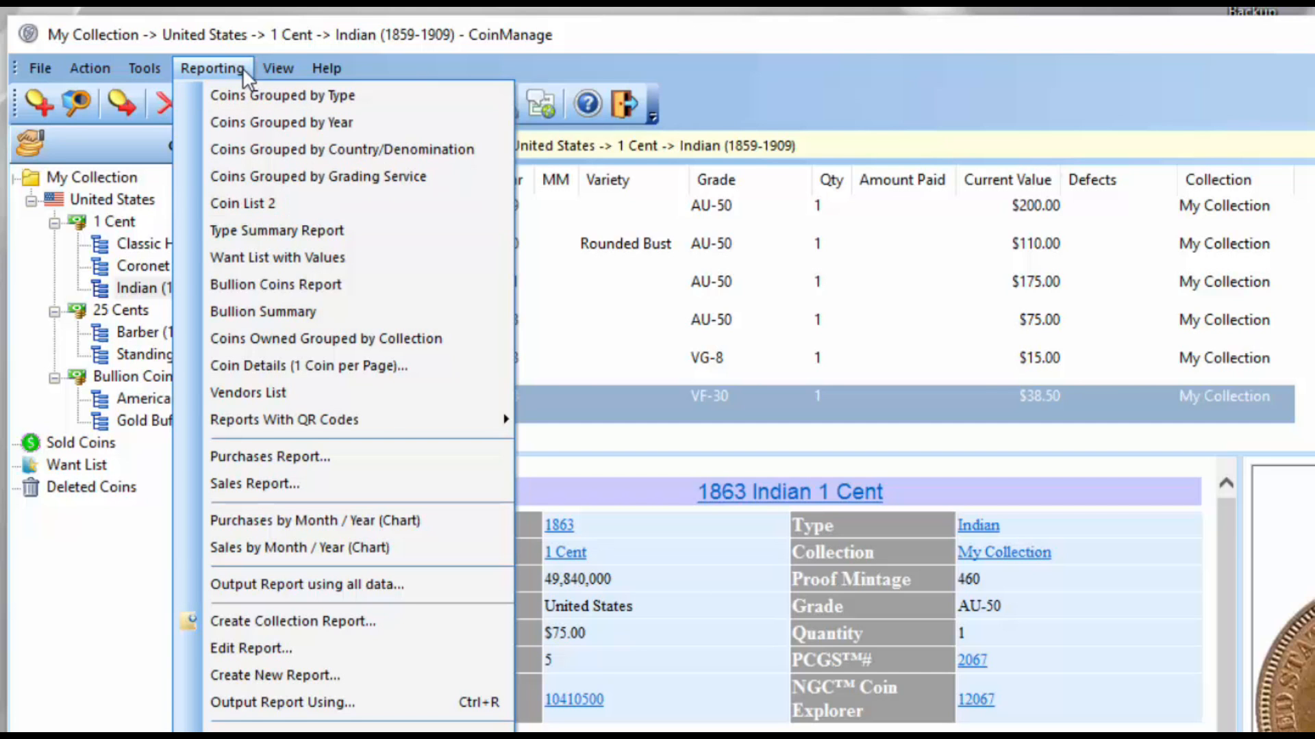
pyautogui.click(299, 223)
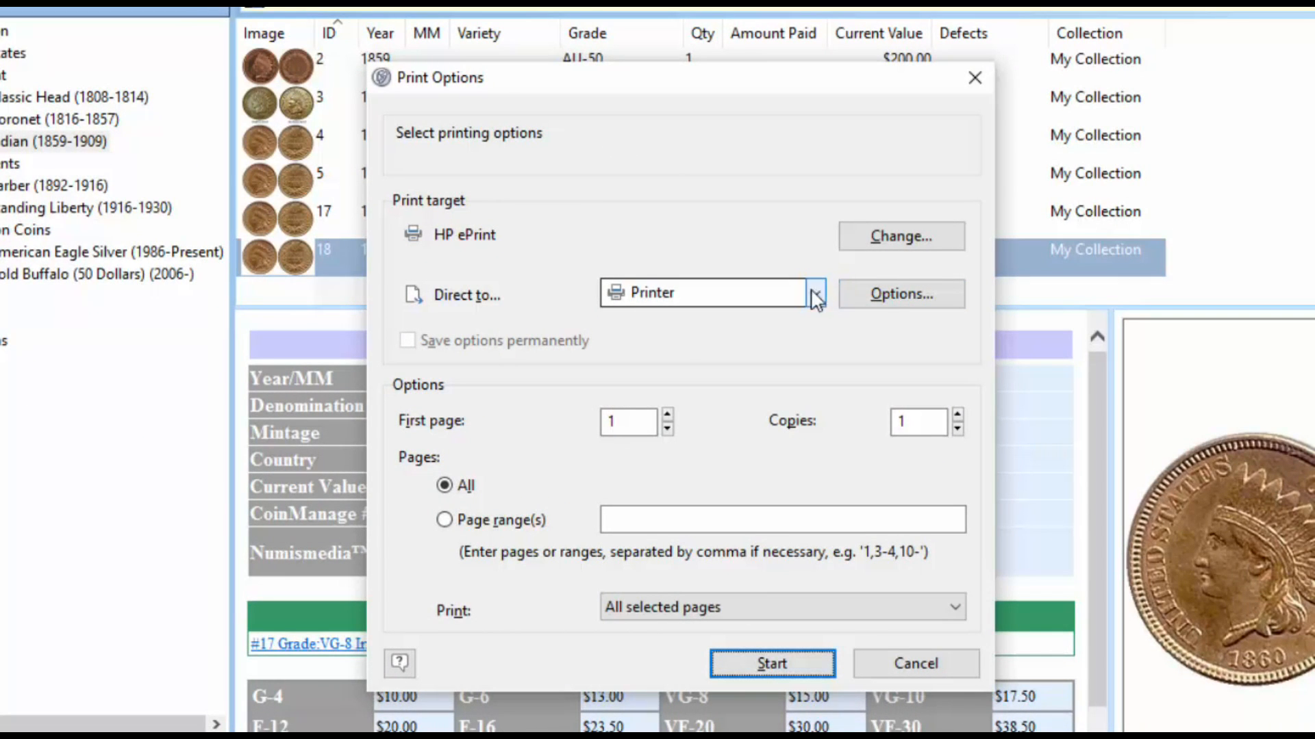
pyautogui.click(815, 295)
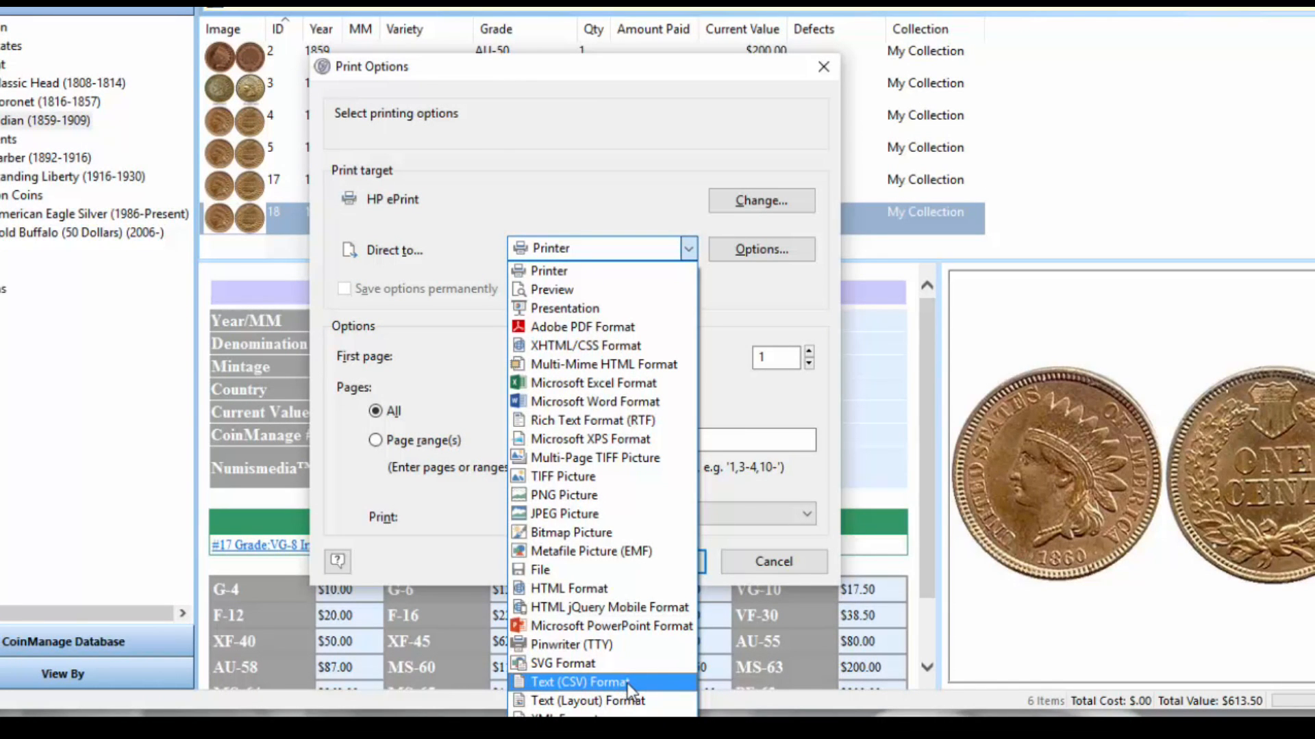
pyautogui.click(595, 299)
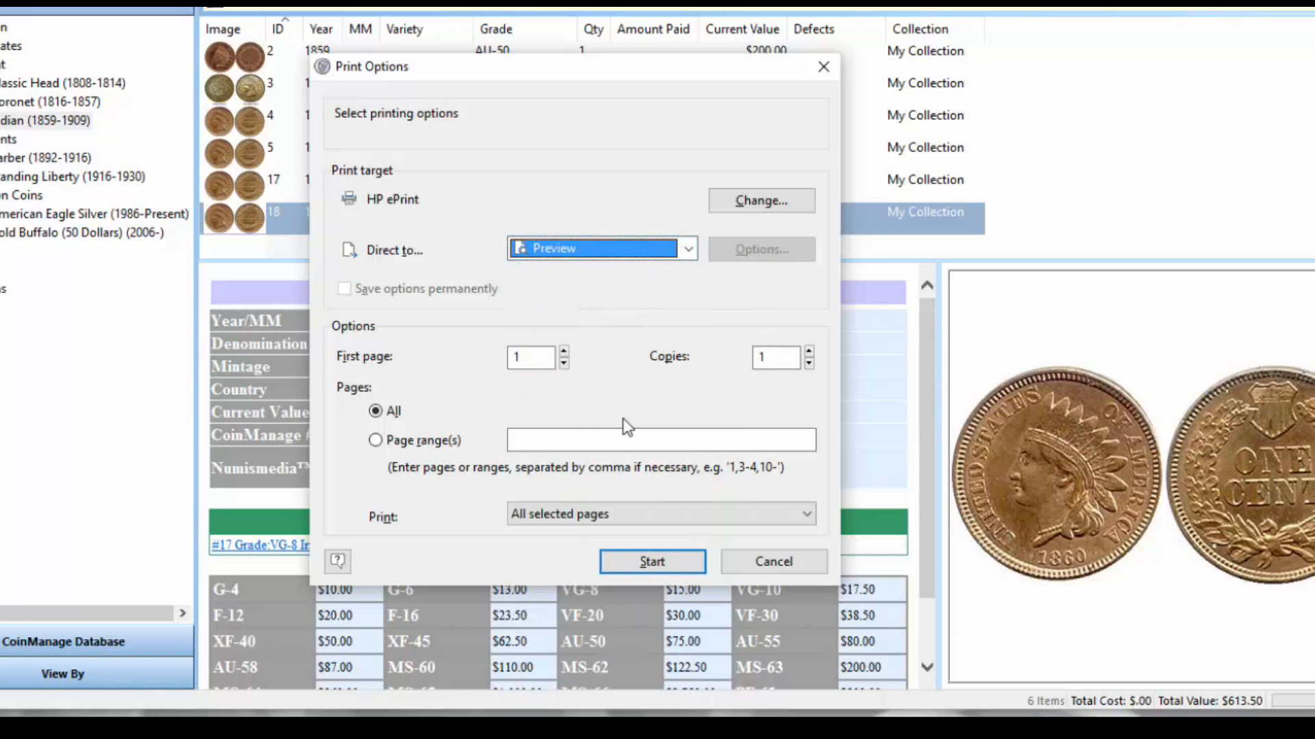
pyautogui.click(667, 560)
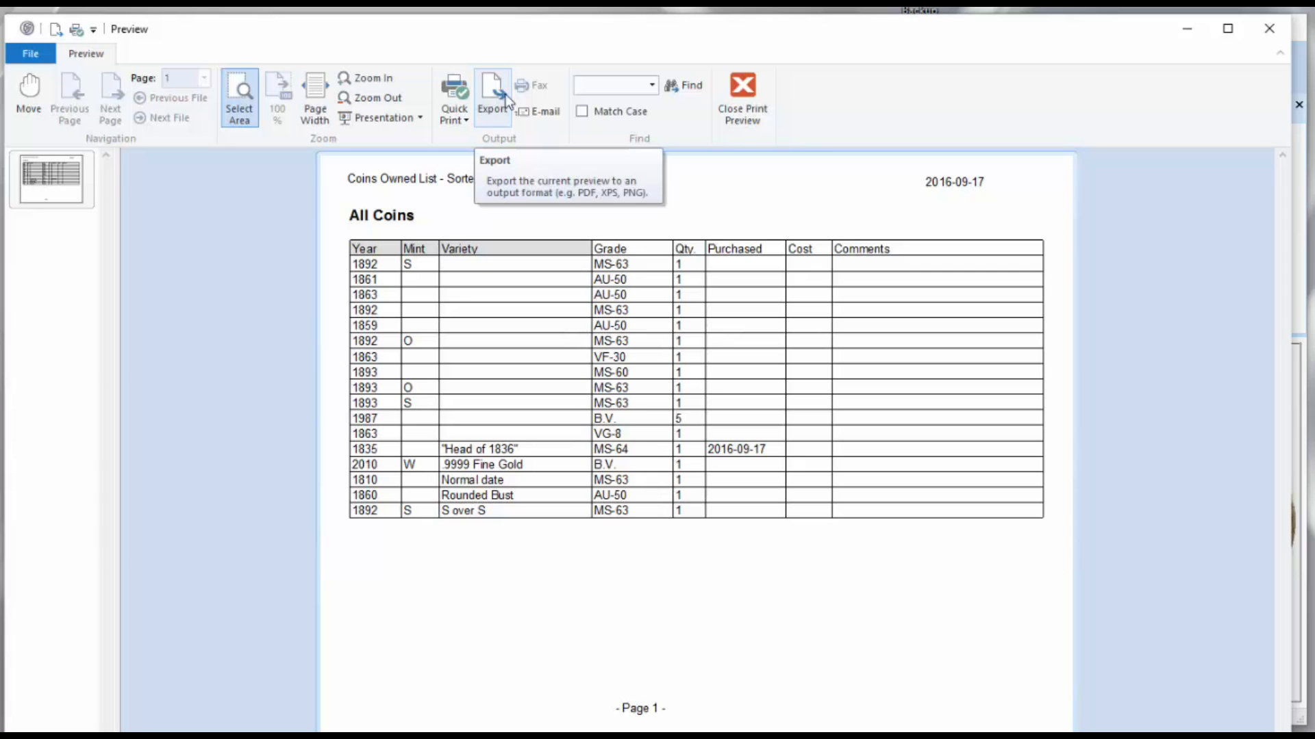
pyautogui.click(739, 90)
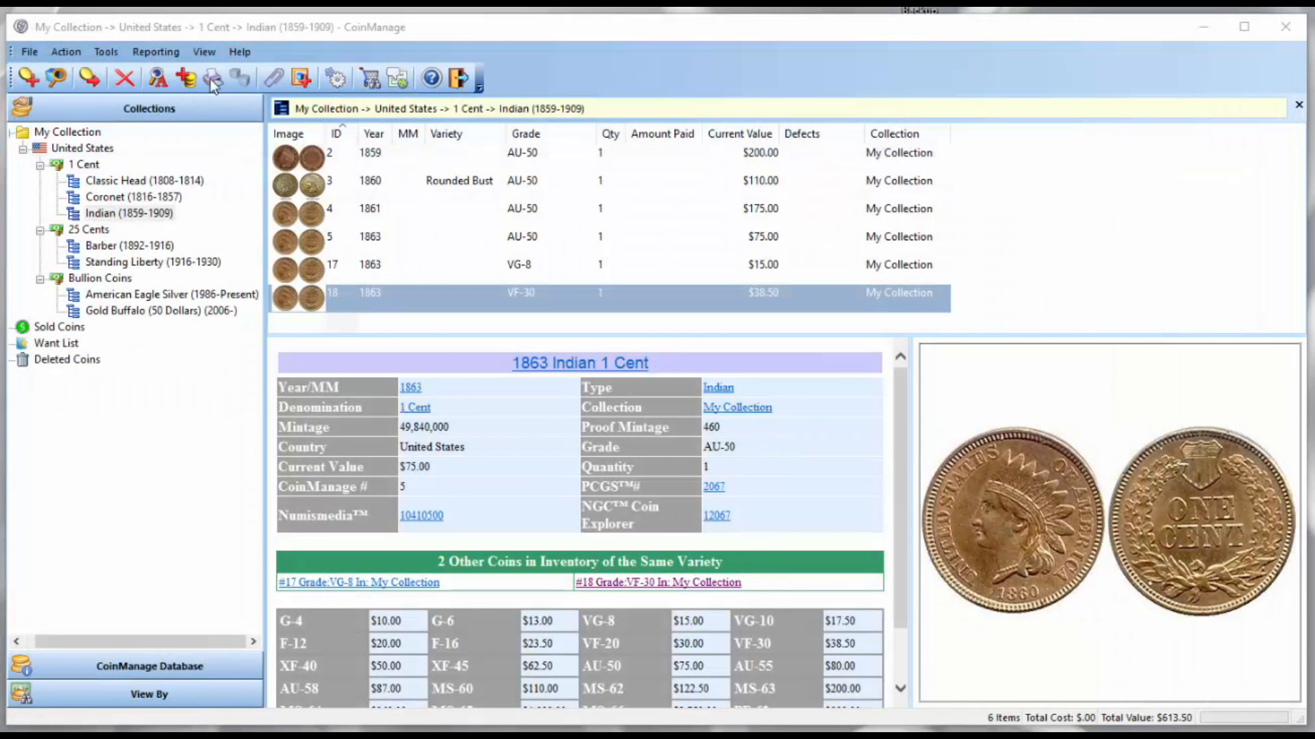
# - Export the Coins Grouped by Country/Denomination report in Adobe PDF format as mycoins, opening the file after the export
pyautogui.click(146, 54)
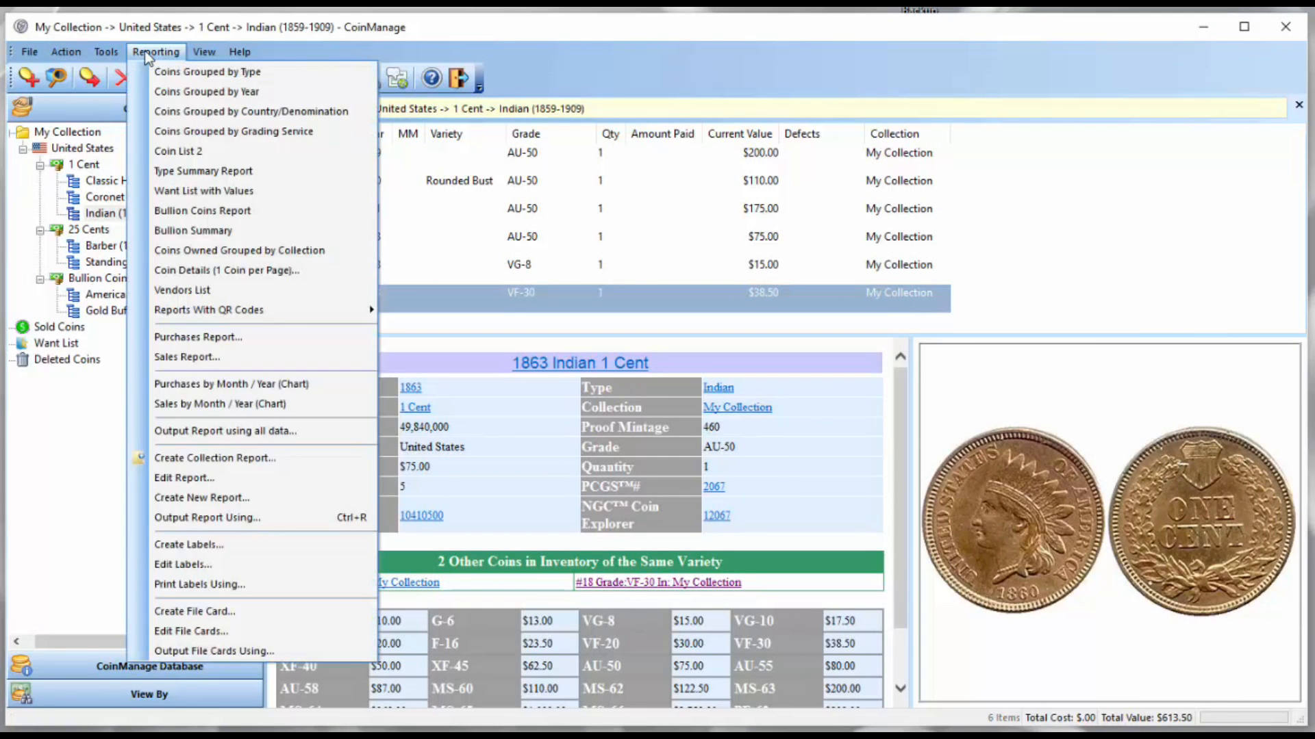
pyautogui.click(278, 112)
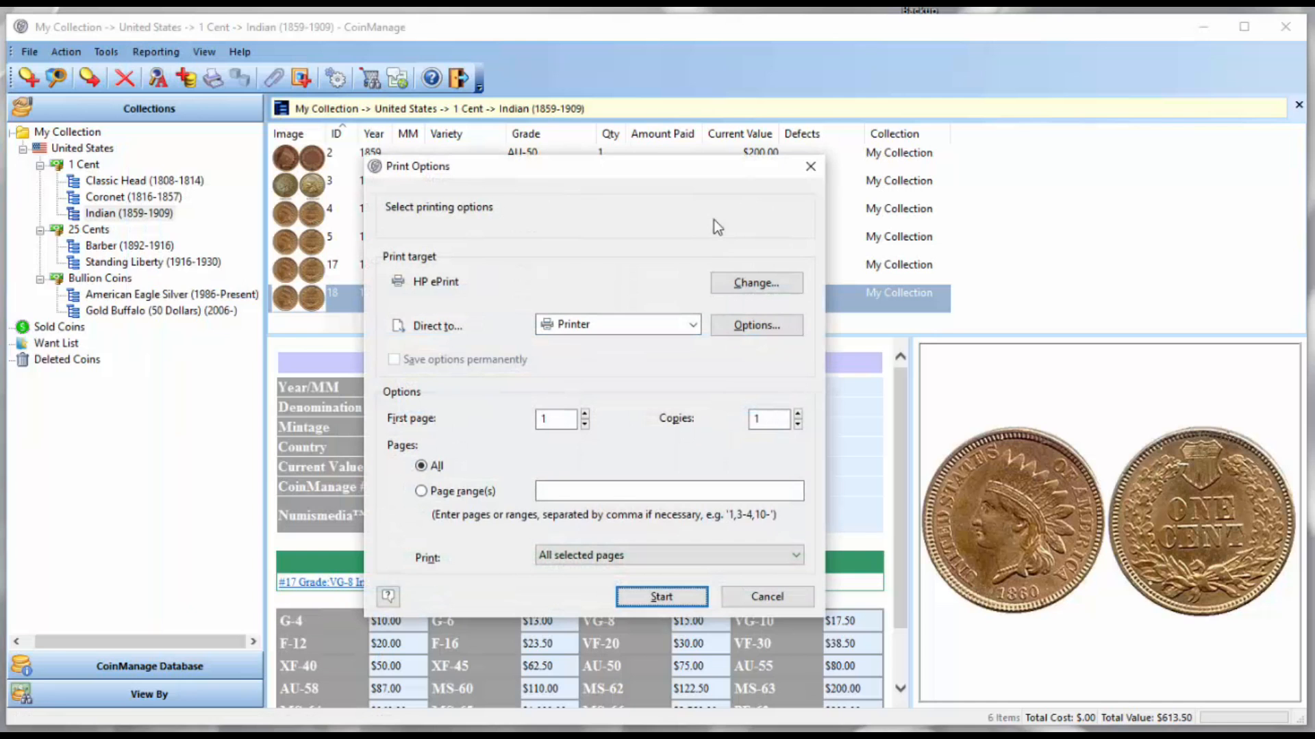
pyautogui.click(693, 325)
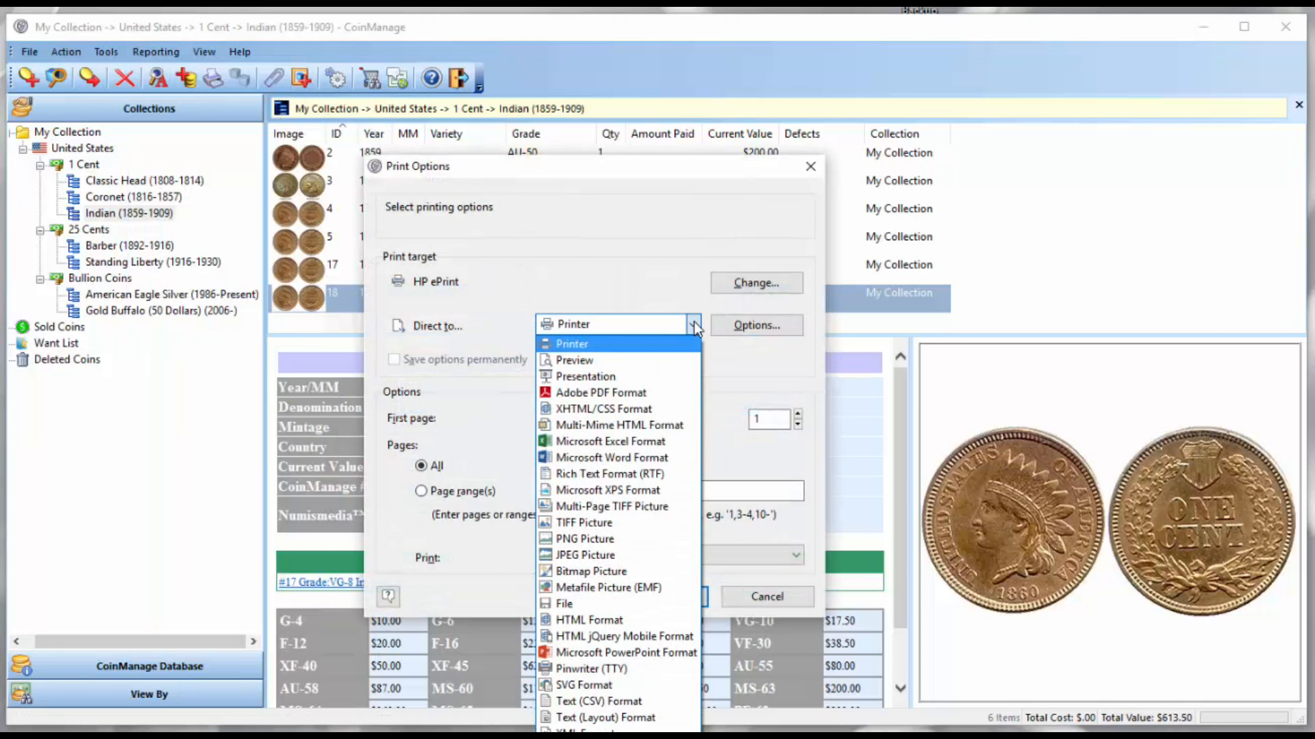
pyautogui.click(659, 392)
pyautogui.click(671, 595)
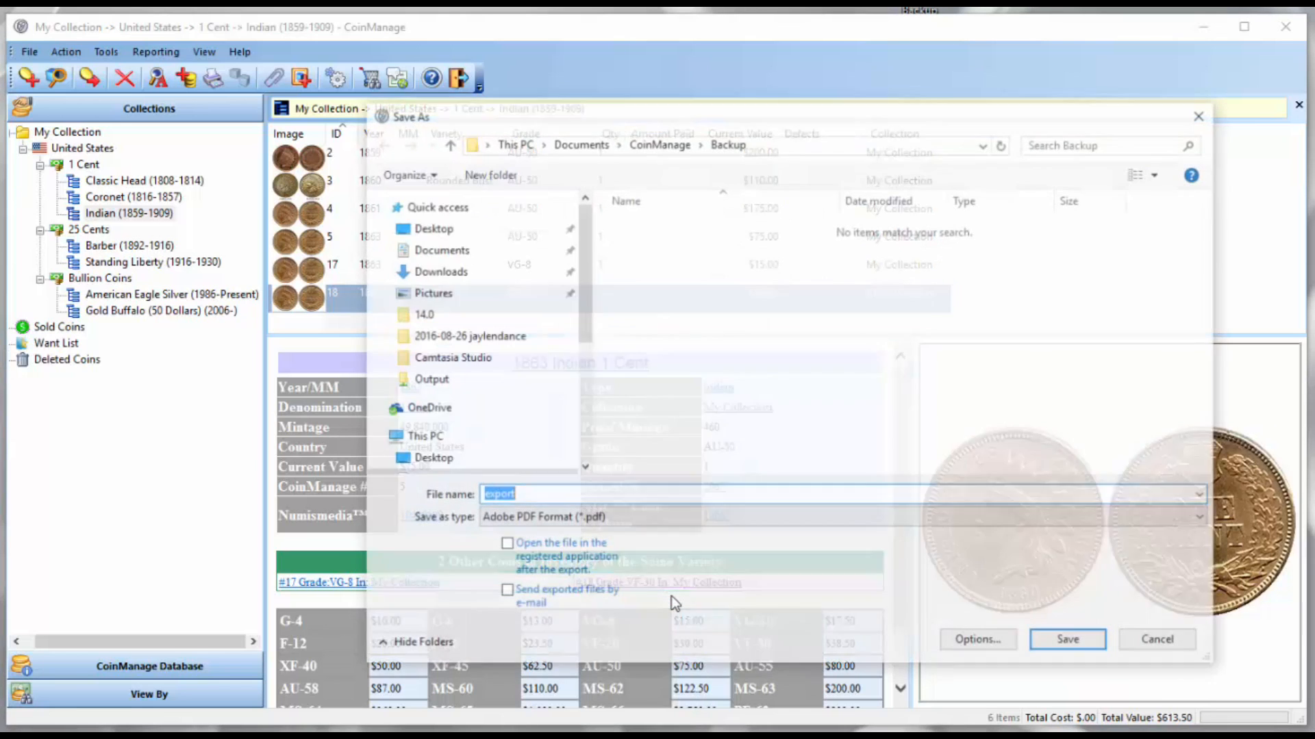
pyautogui.click(577, 553)
pyautogui.click(529, 495)
pyautogui.write('mycoins')
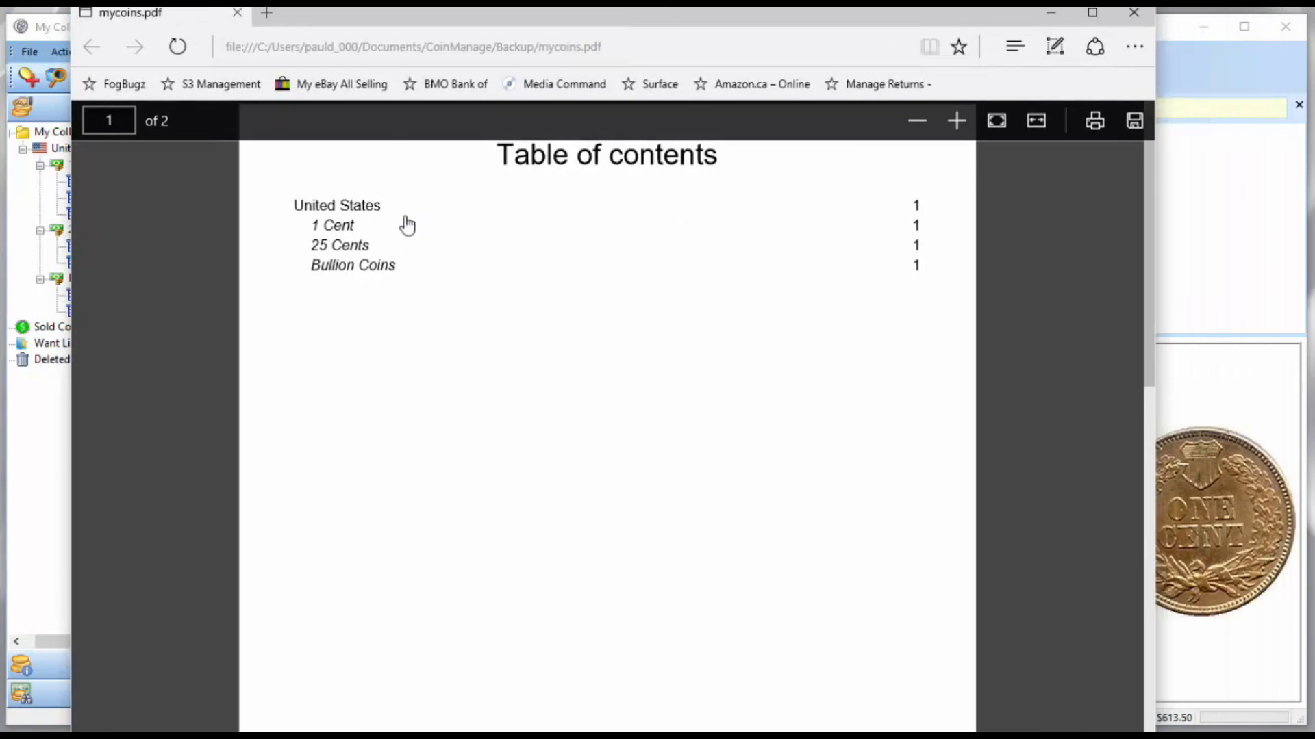
# - Review the coin listings in mycoins.pdf, jump to 25 Cents from the table of contents, and close the PDF
pyautogui.scroll(-5, 433, 314)
pyautogui.scroll(-10, 433, 315)
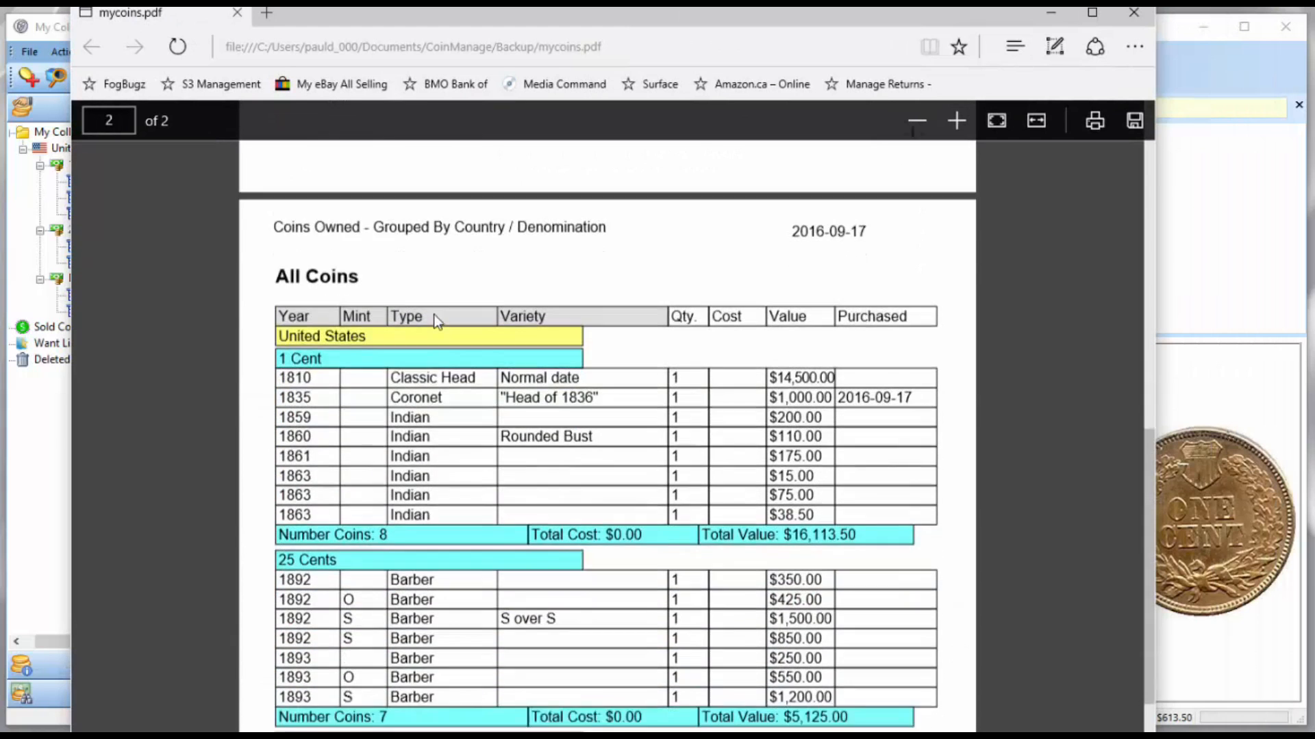
pyautogui.scroll(15, 435, 318)
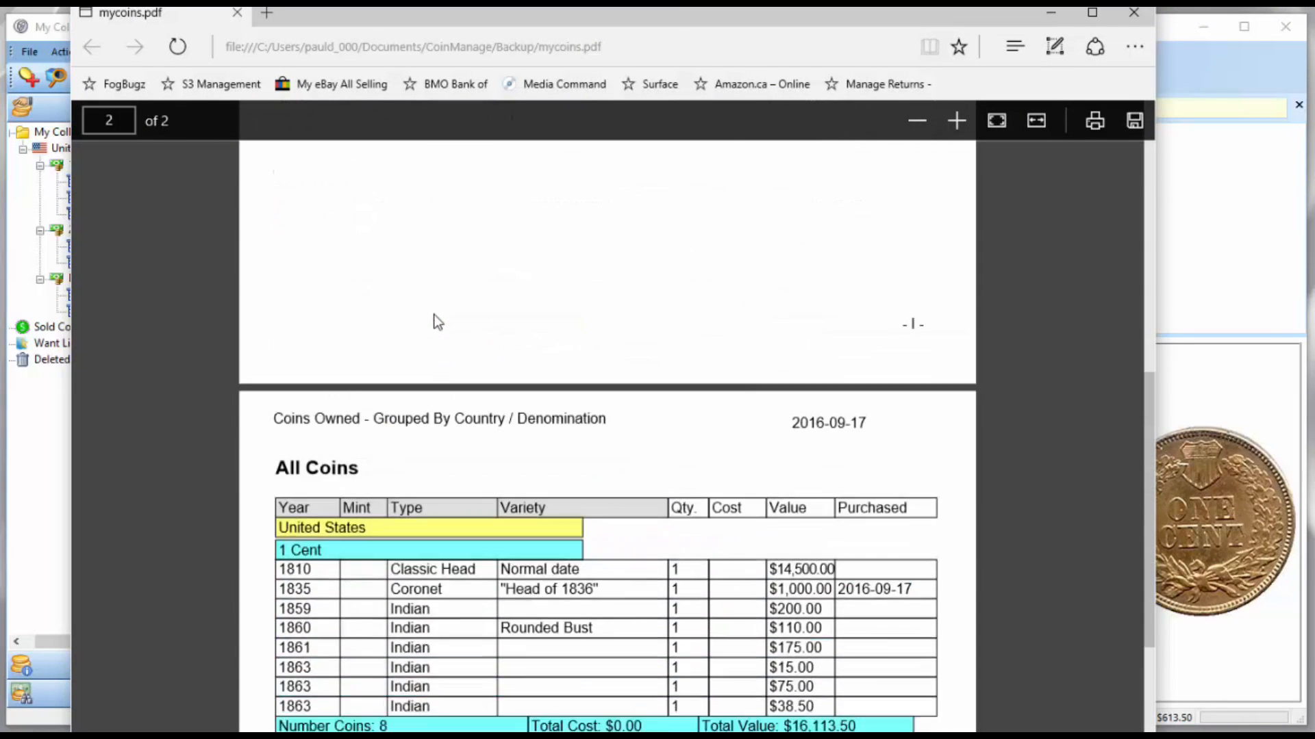
pyautogui.scroll(1, 435, 308)
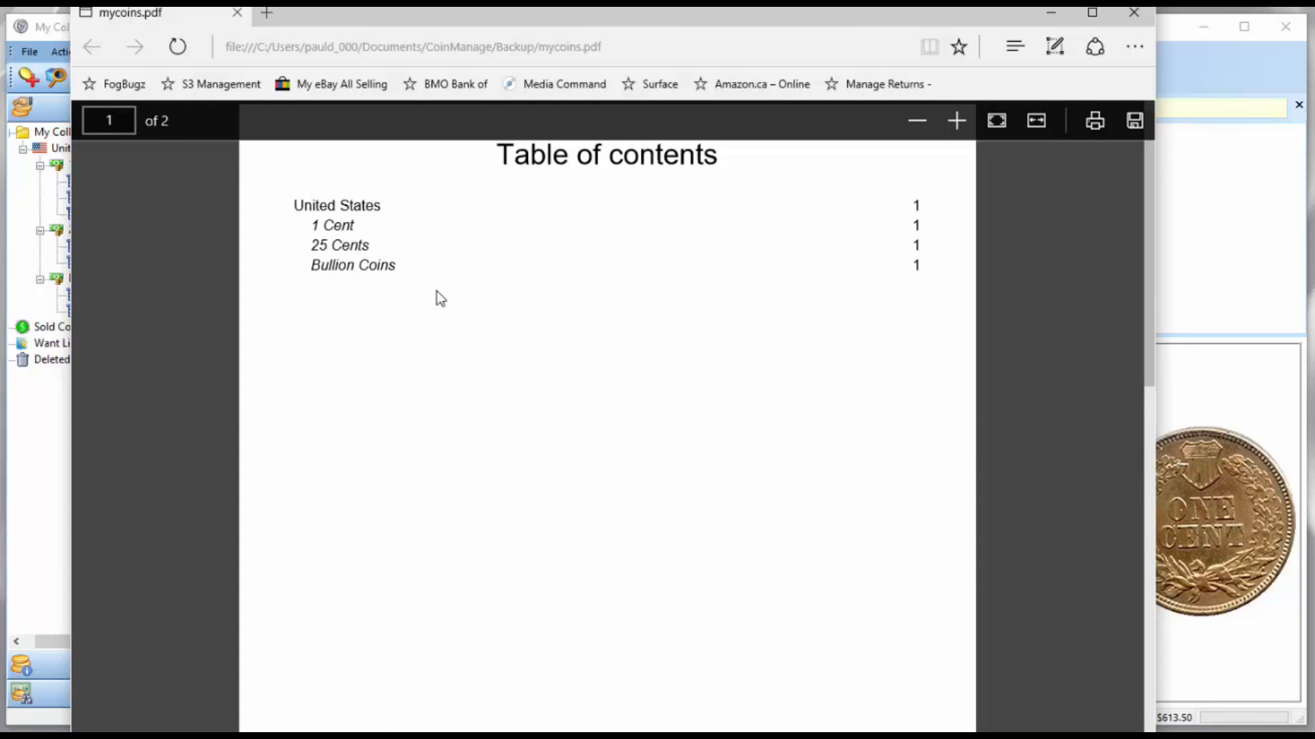
pyautogui.click(346, 248)
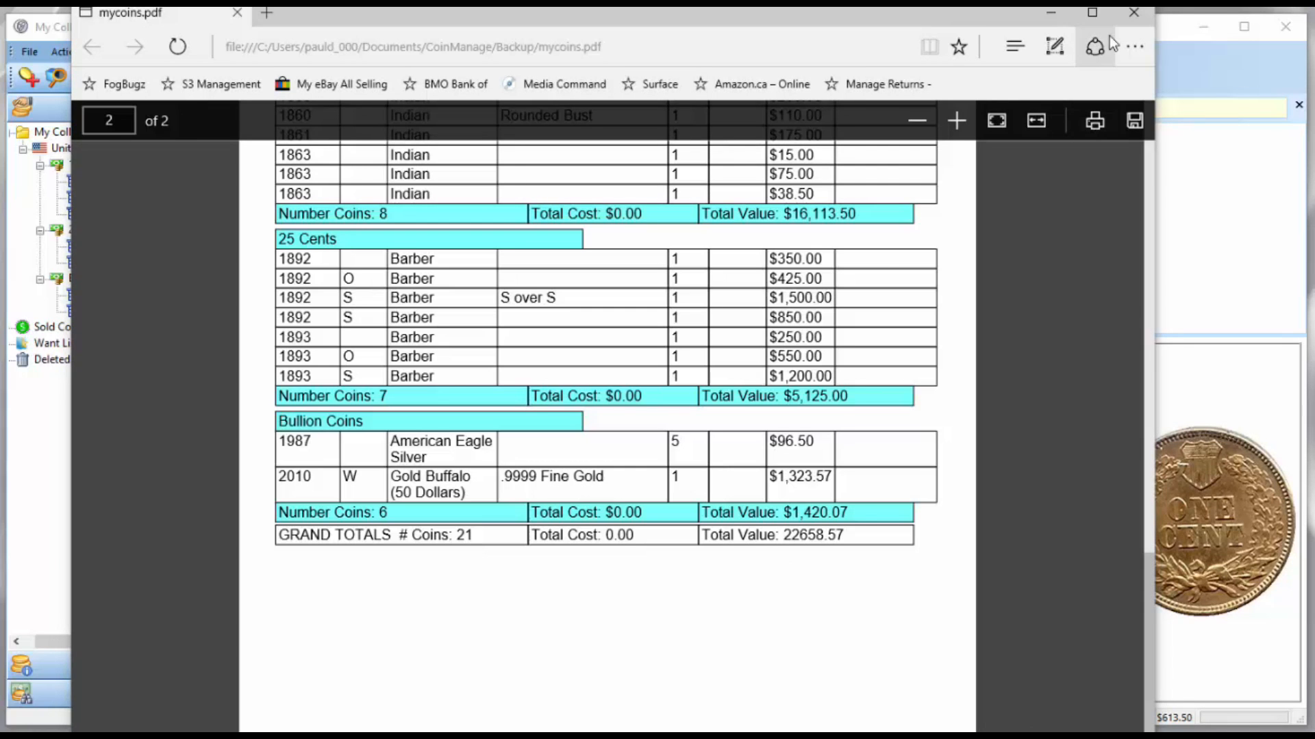
pyautogui.click(1134, 13)
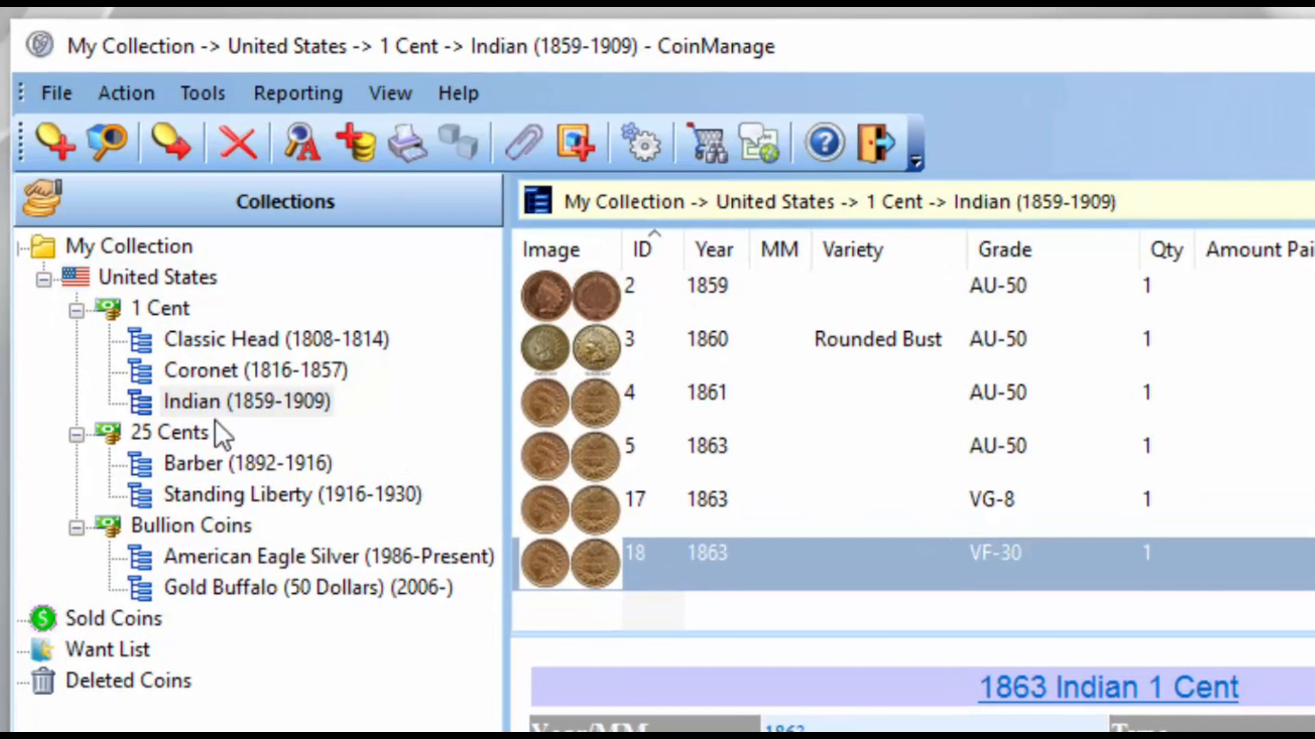
pyautogui.click(223, 464)
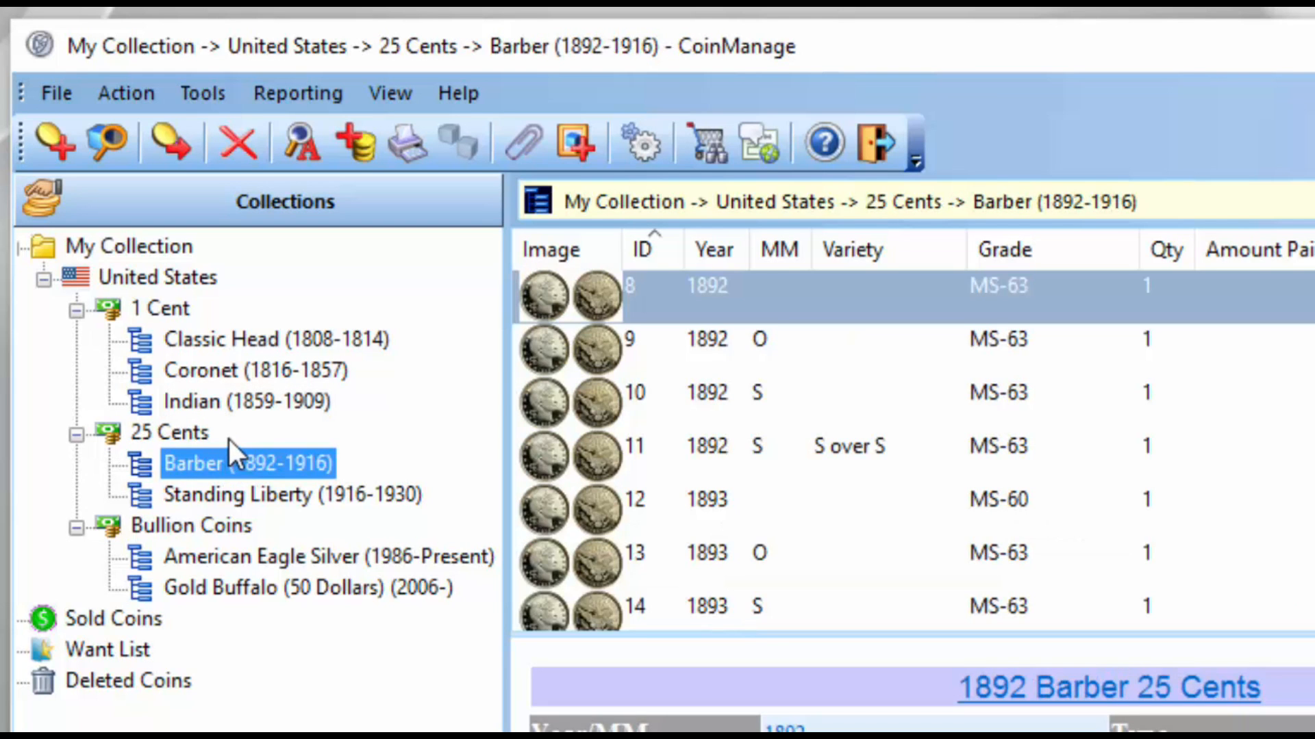
pyautogui.rightClick(260, 460)
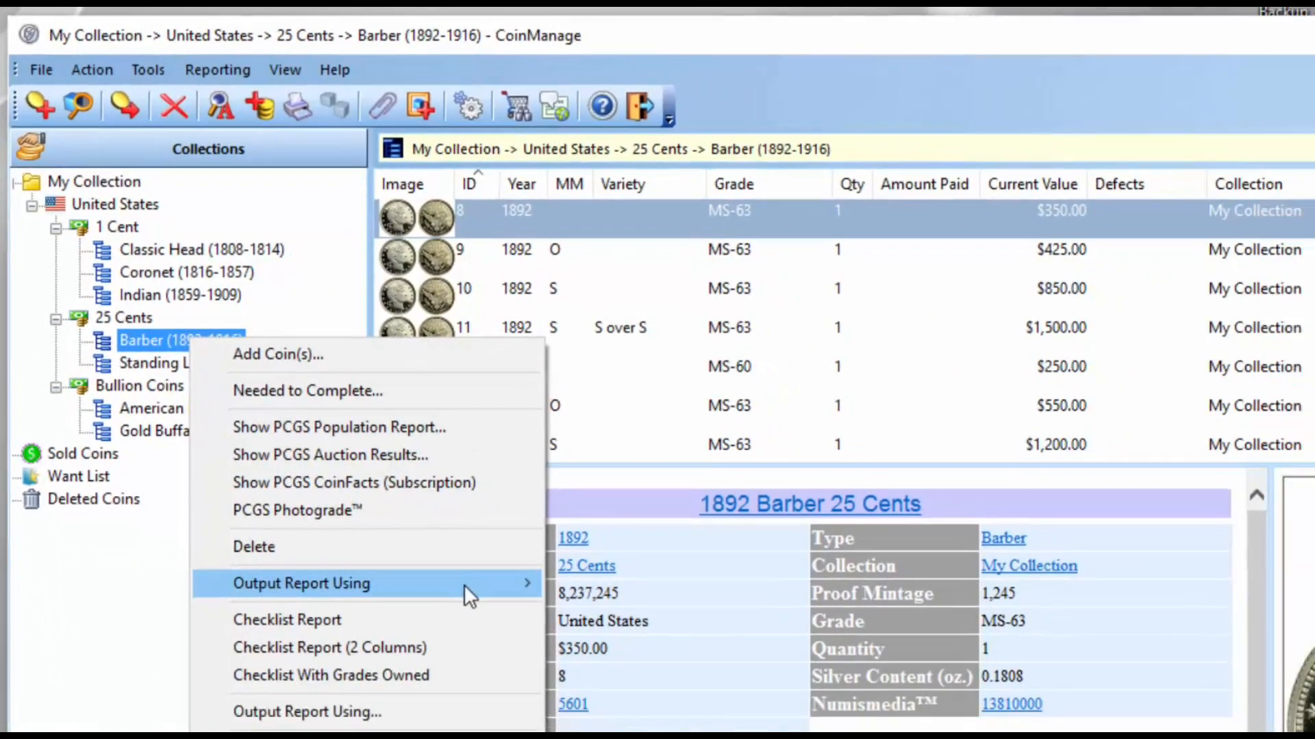
pyautogui.moveTo(464, 586)
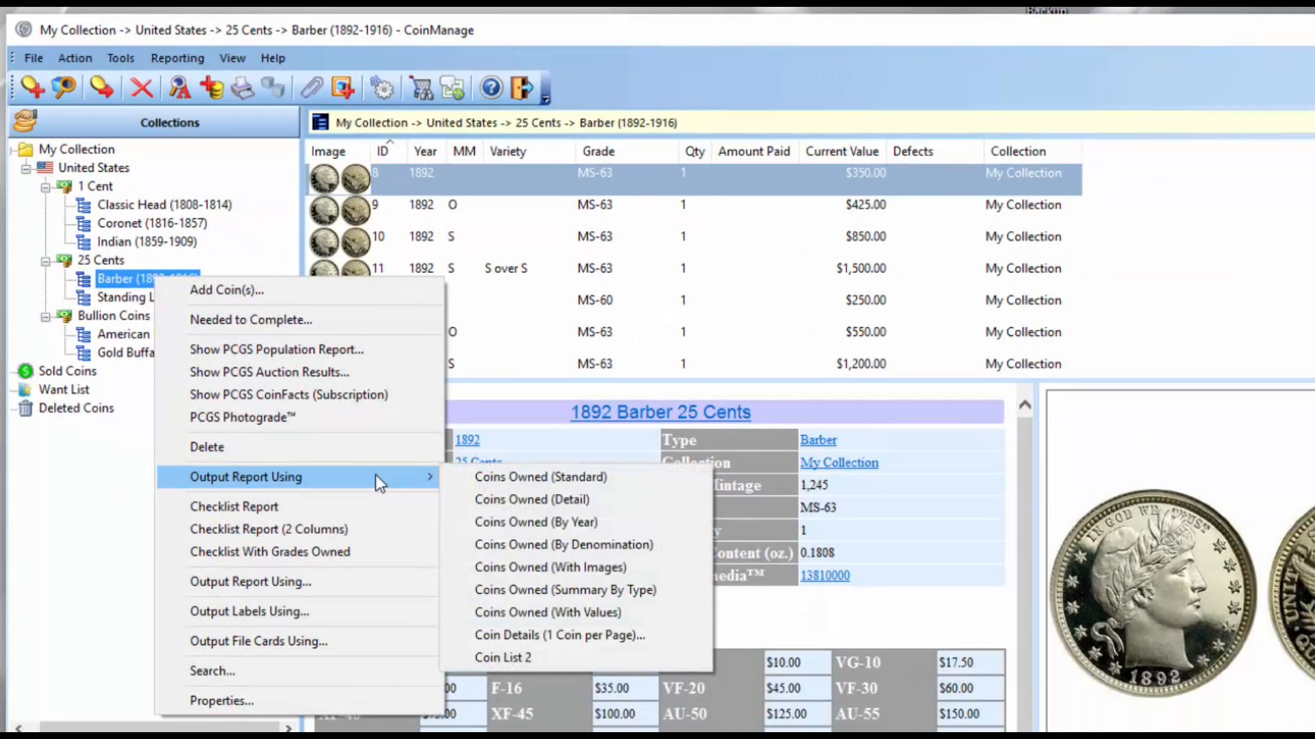
pyautogui.click(541, 477)
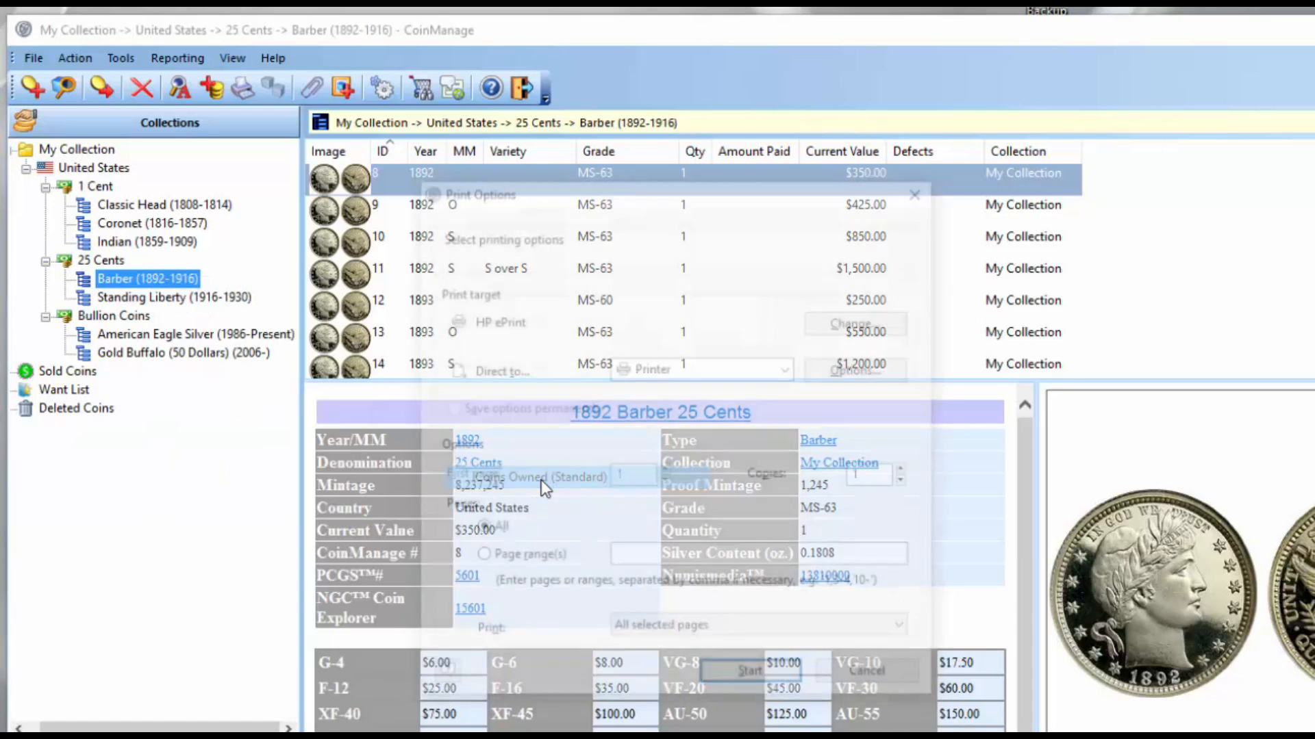
pyautogui.click(691, 369)
pyautogui.click(696, 415)
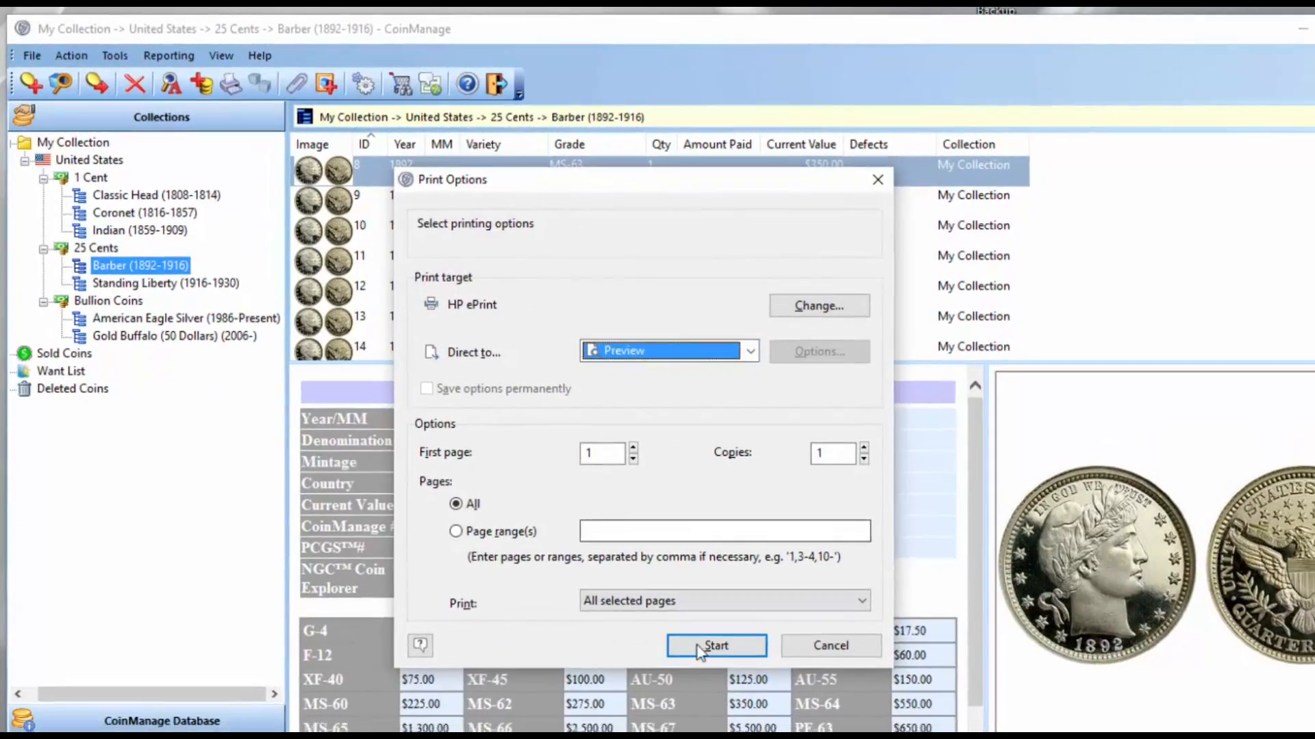
pyautogui.click(754, 677)
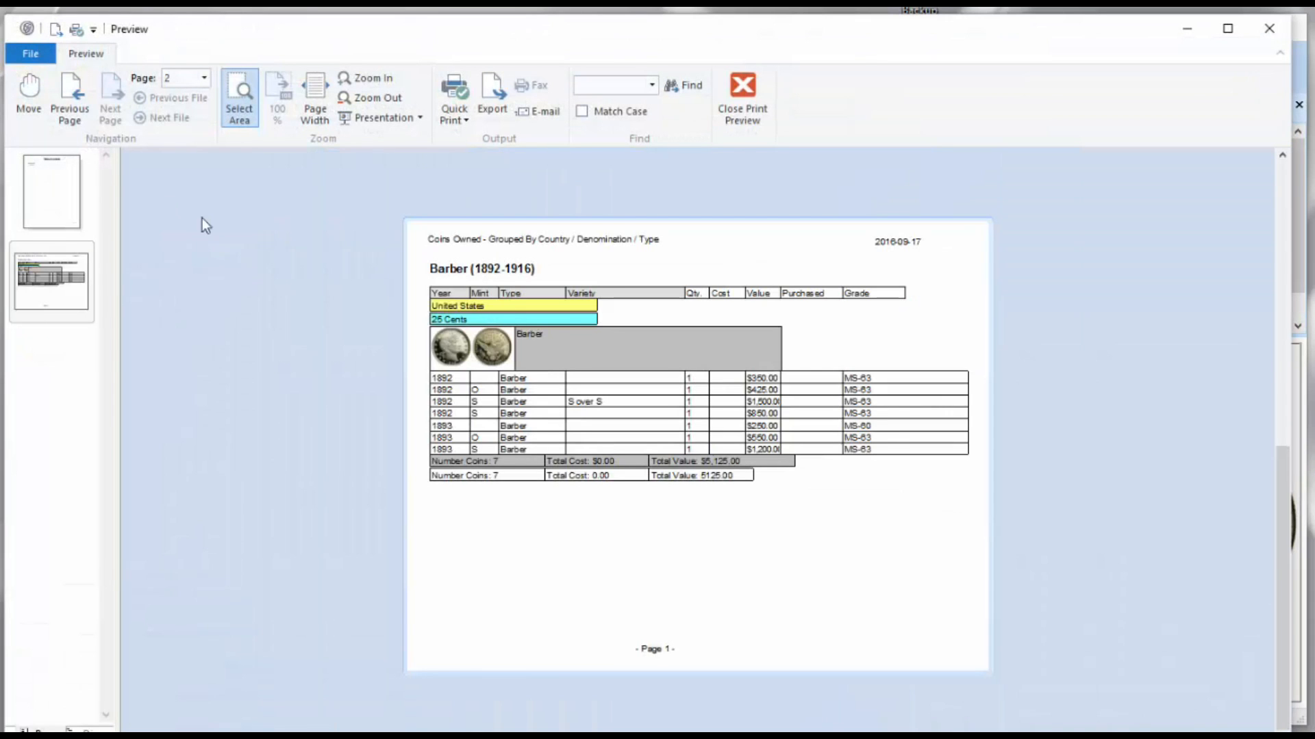
pyautogui.click(741, 103)
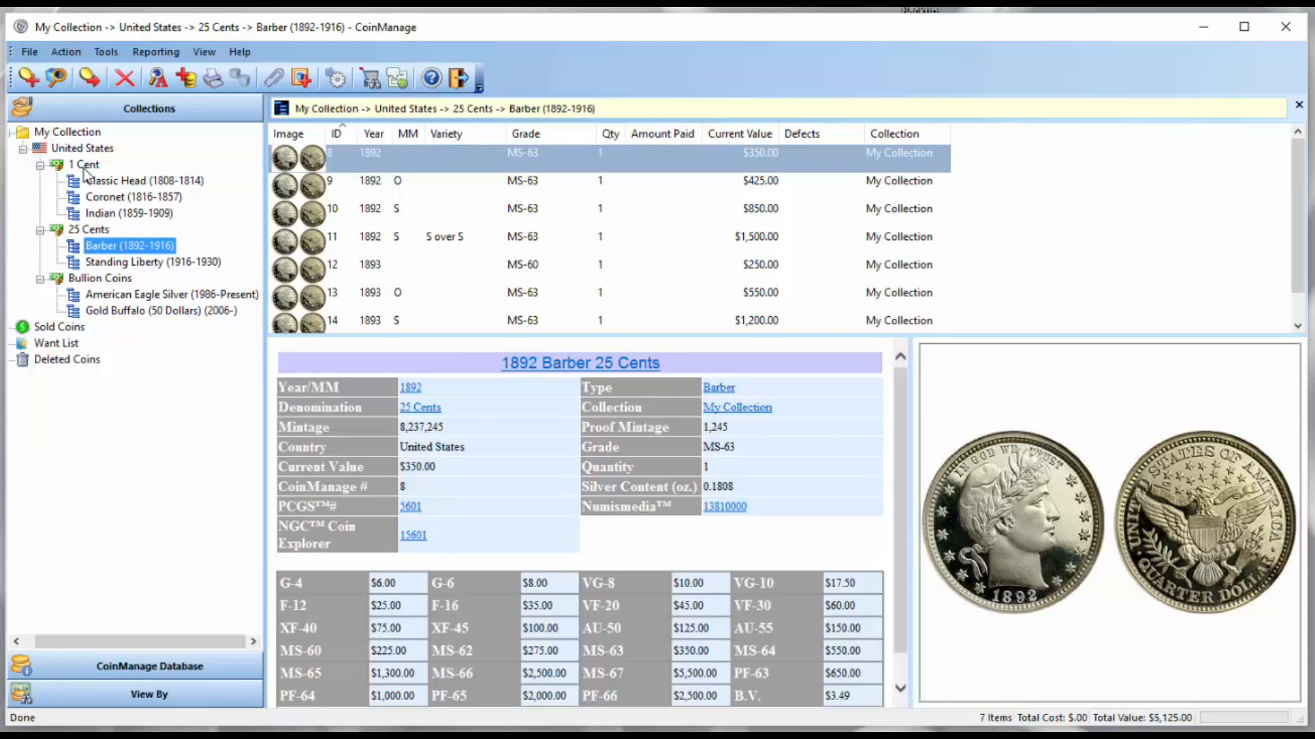
# - Generate the Coins Owned (By Year) report for the 1 Cent coins as a preview
pyautogui.click(84, 166)
pyautogui.rightClick(84, 167)
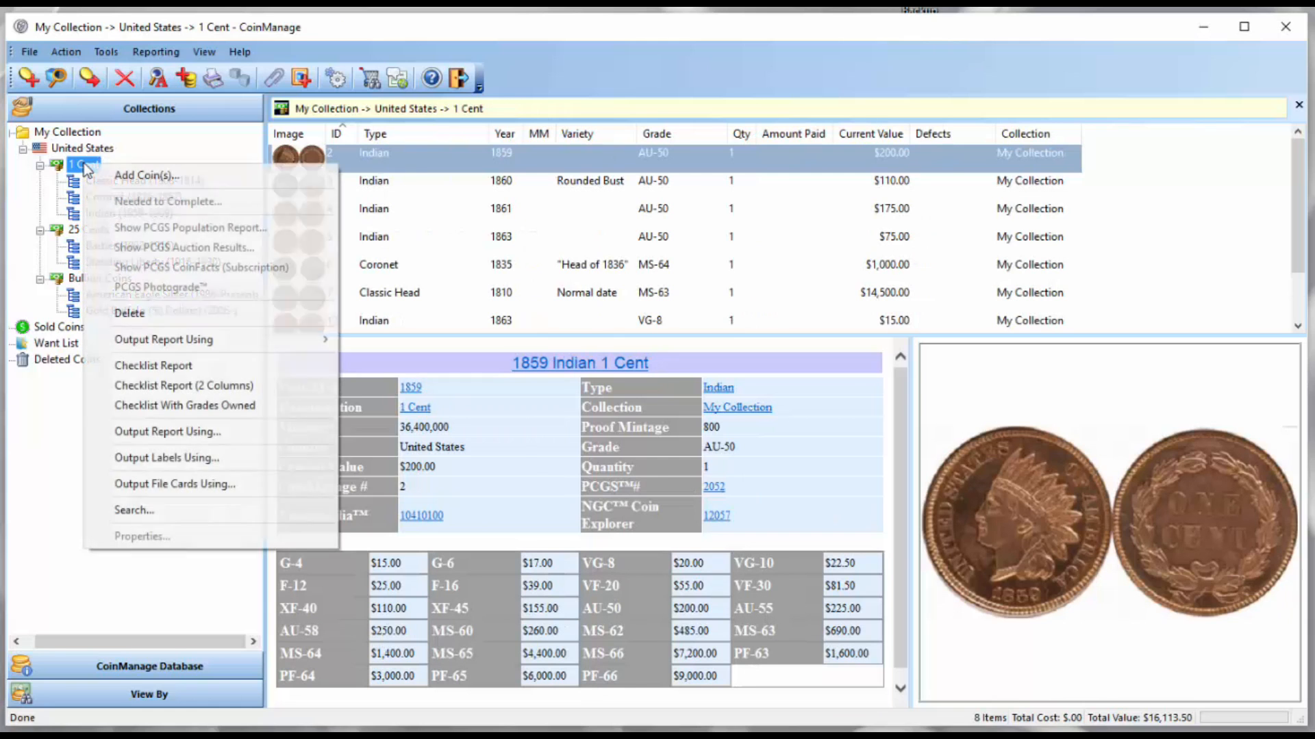
pyautogui.moveTo(259, 340)
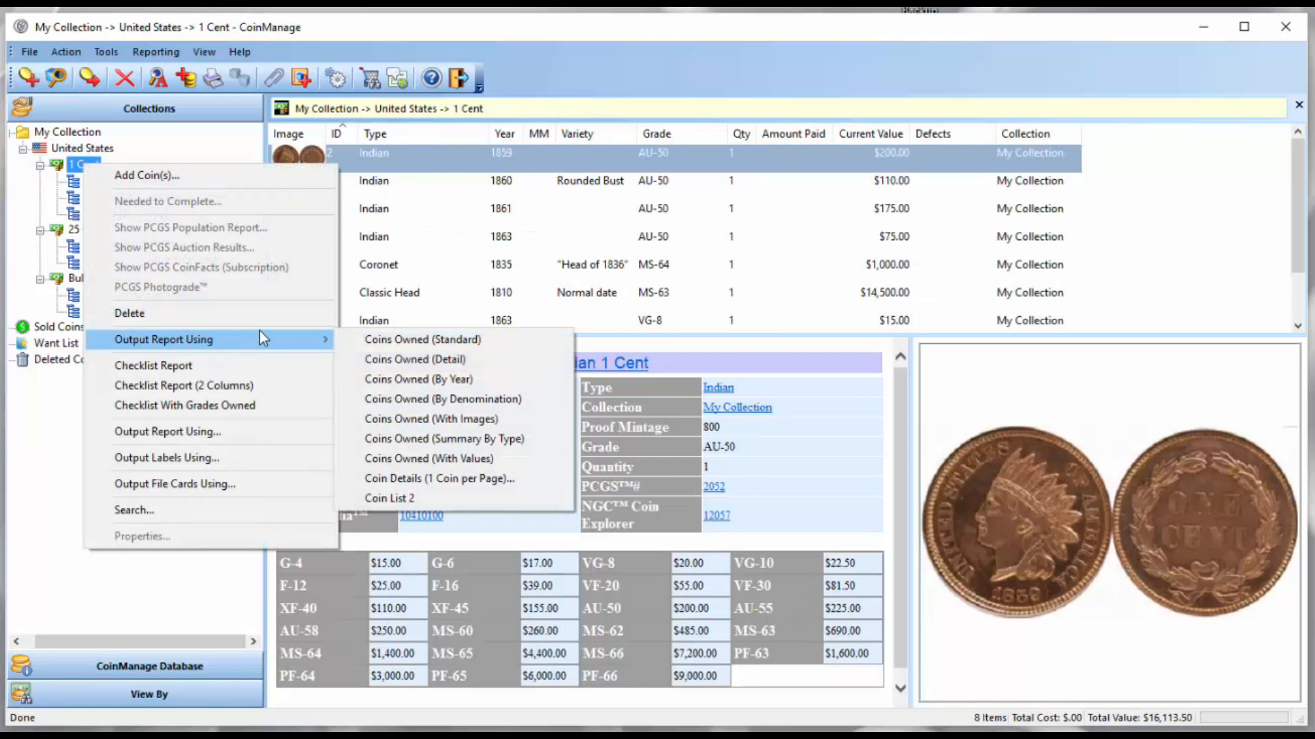
pyautogui.click(440, 378)
pyautogui.click(679, 322)
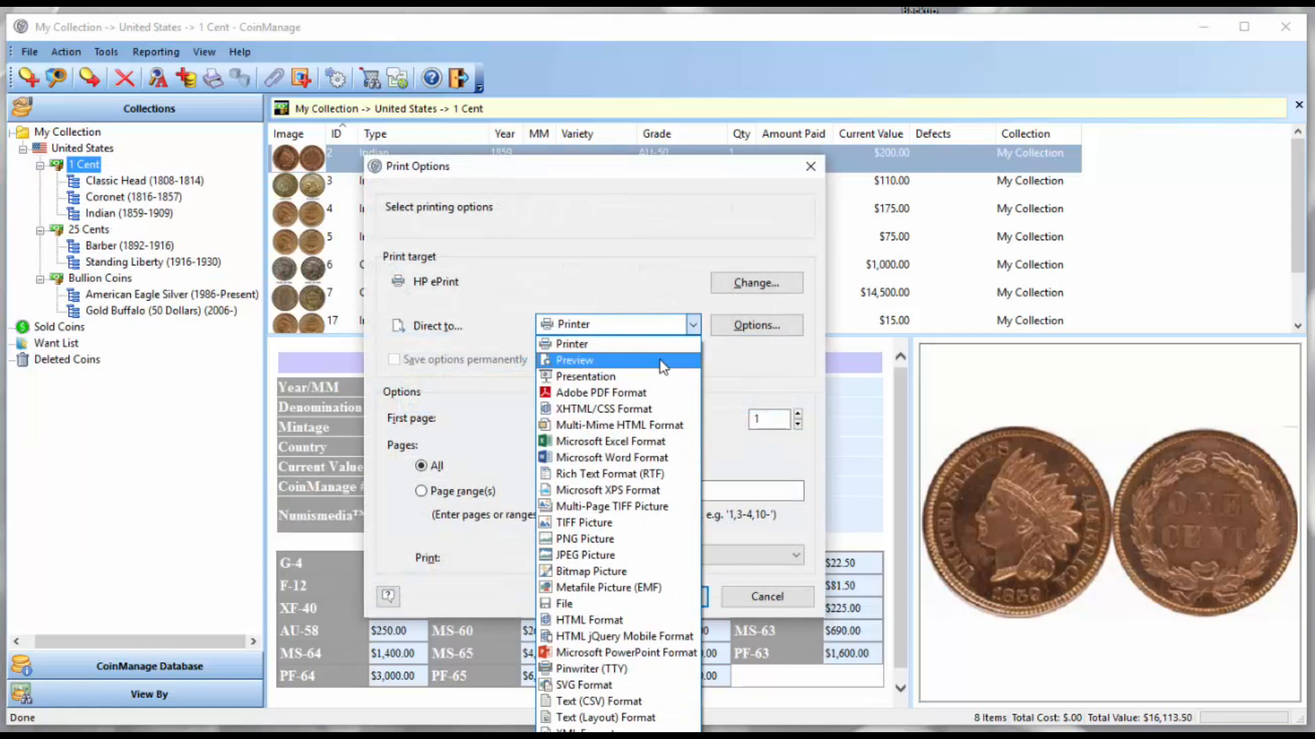
pyautogui.click(660, 359)
pyautogui.click(659, 594)
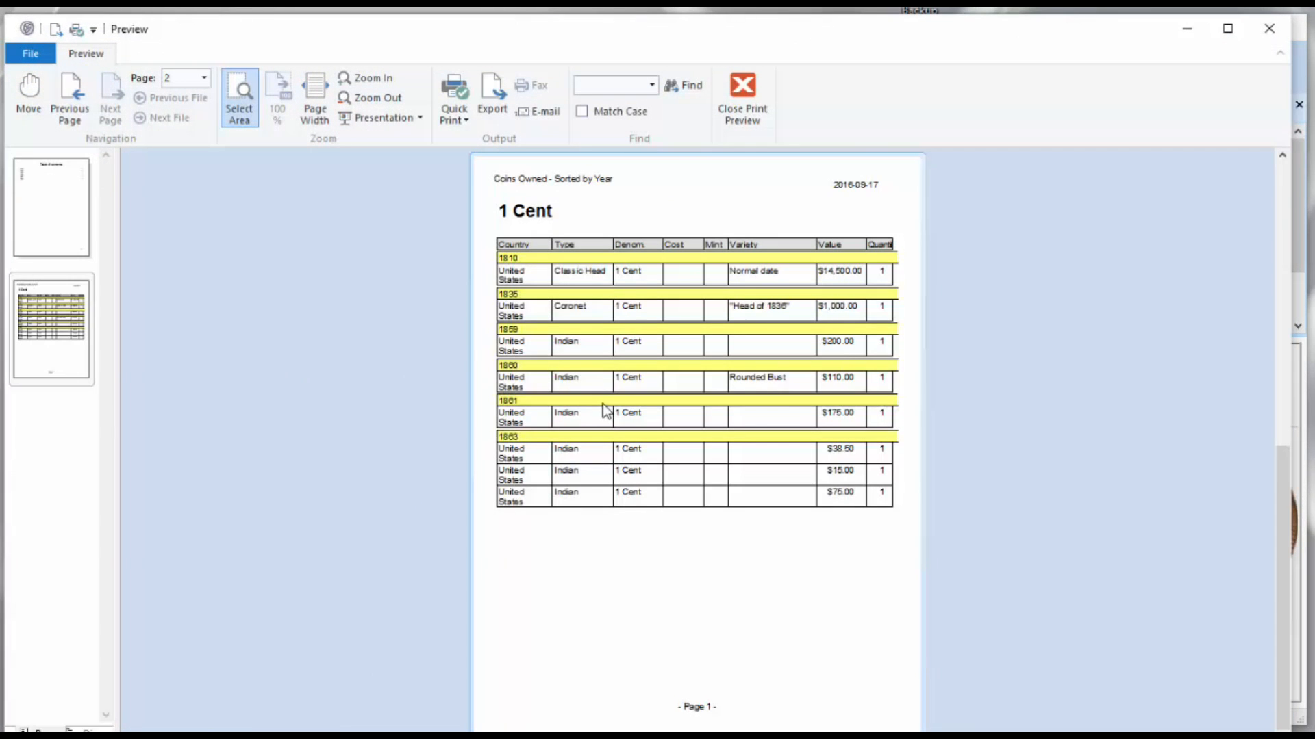
# - Review the report's table of contents, jump from it to the 1861 entry, and close the preview
pyautogui.click(87, 207)
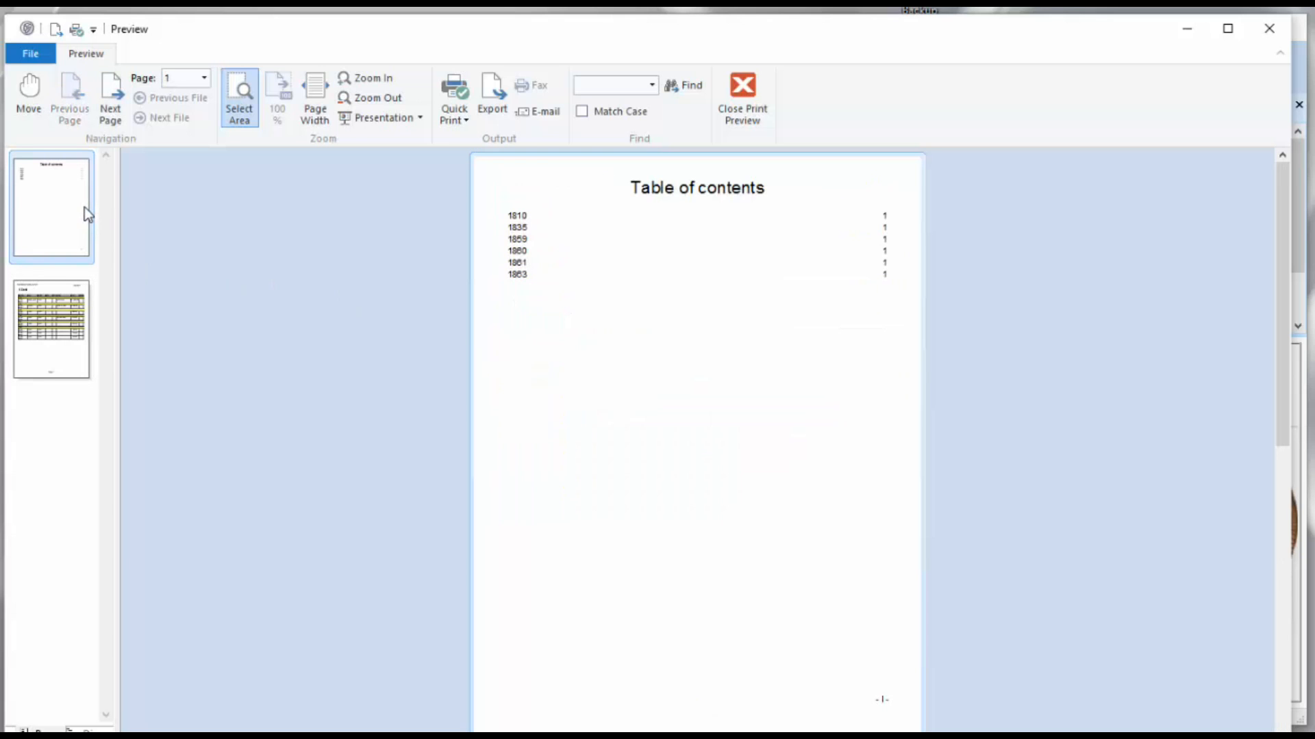
pyautogui.click(533, 271)
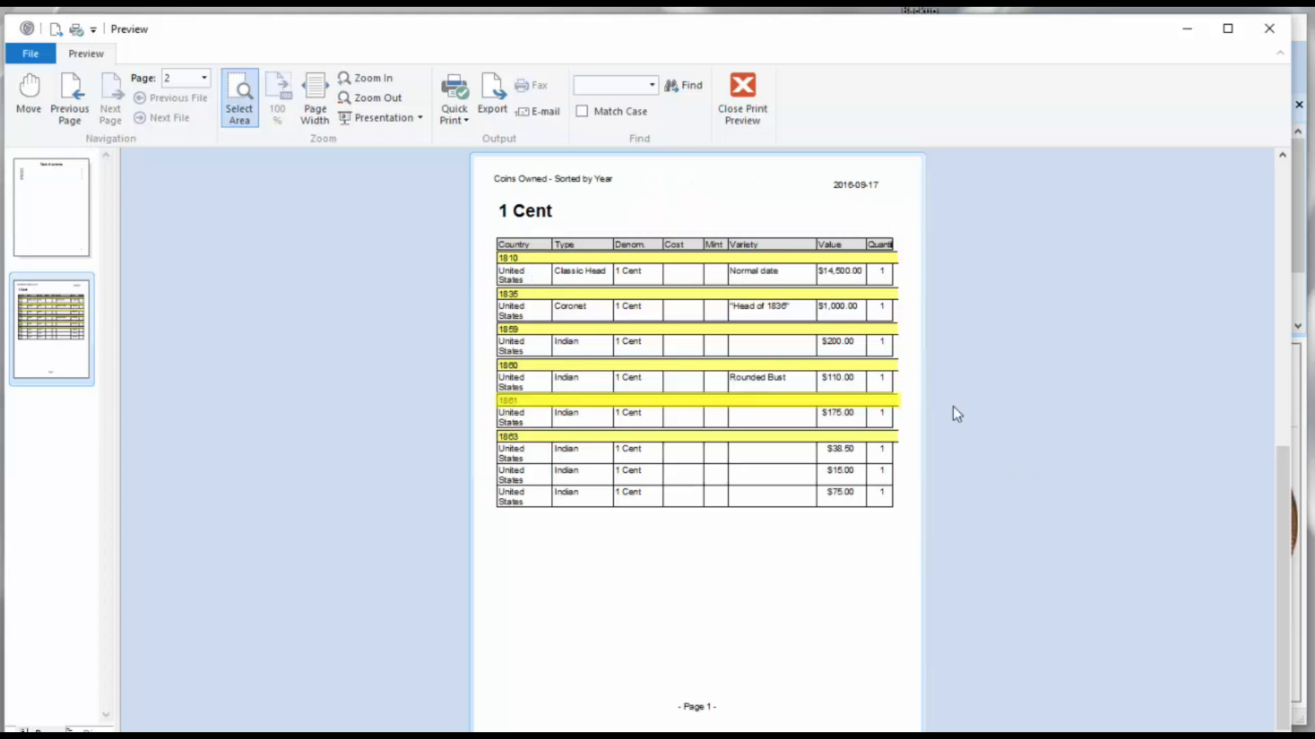
pyautogui.click(746, 100)
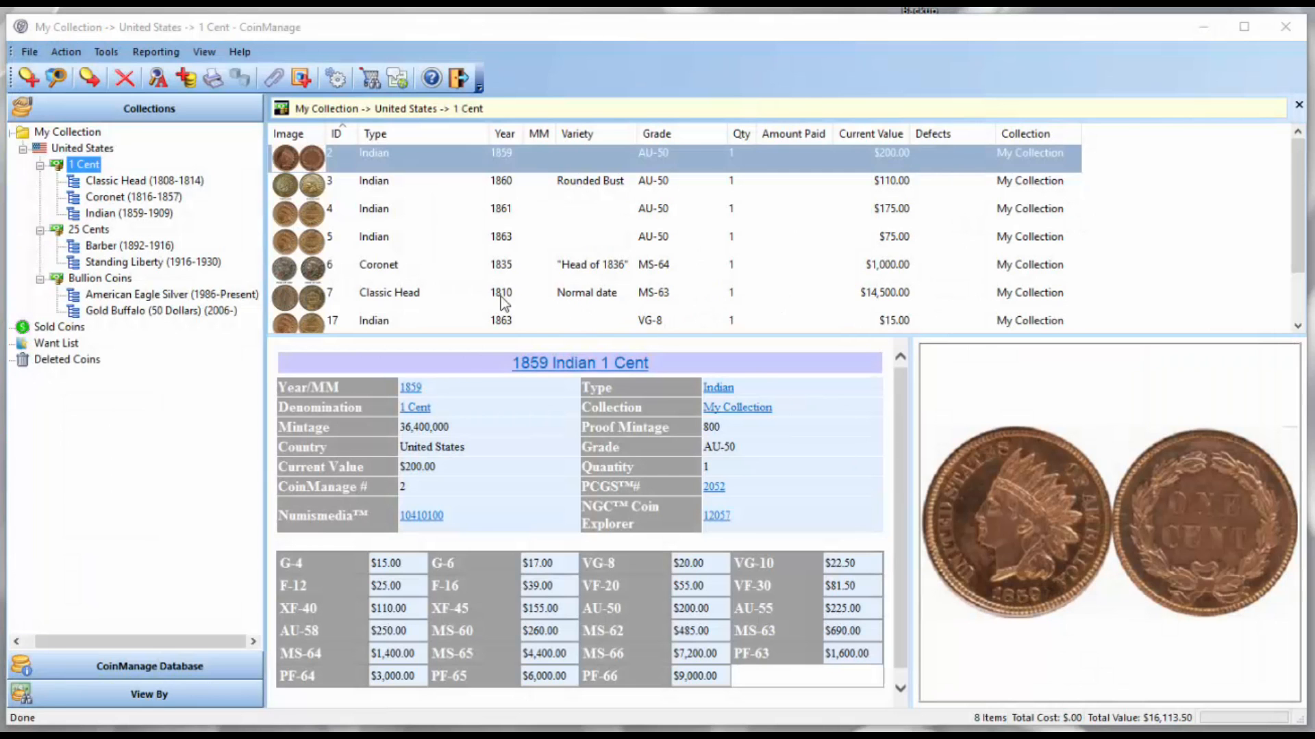
# - Start a new Item Notebook expense for the 1810 Classic Head 1 Cent coin with a cost of 39.50
pyautogui.click(441, 297)
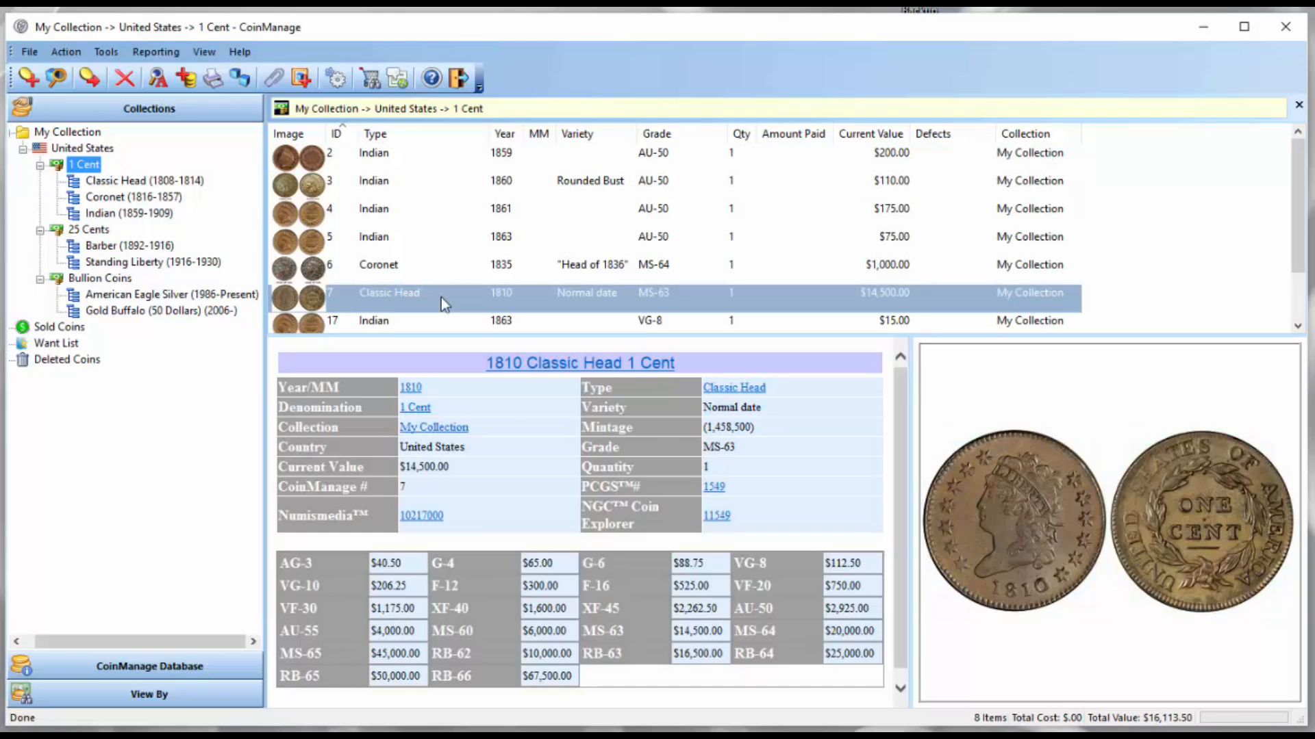
pyautogui.doubleClick(441, 297)
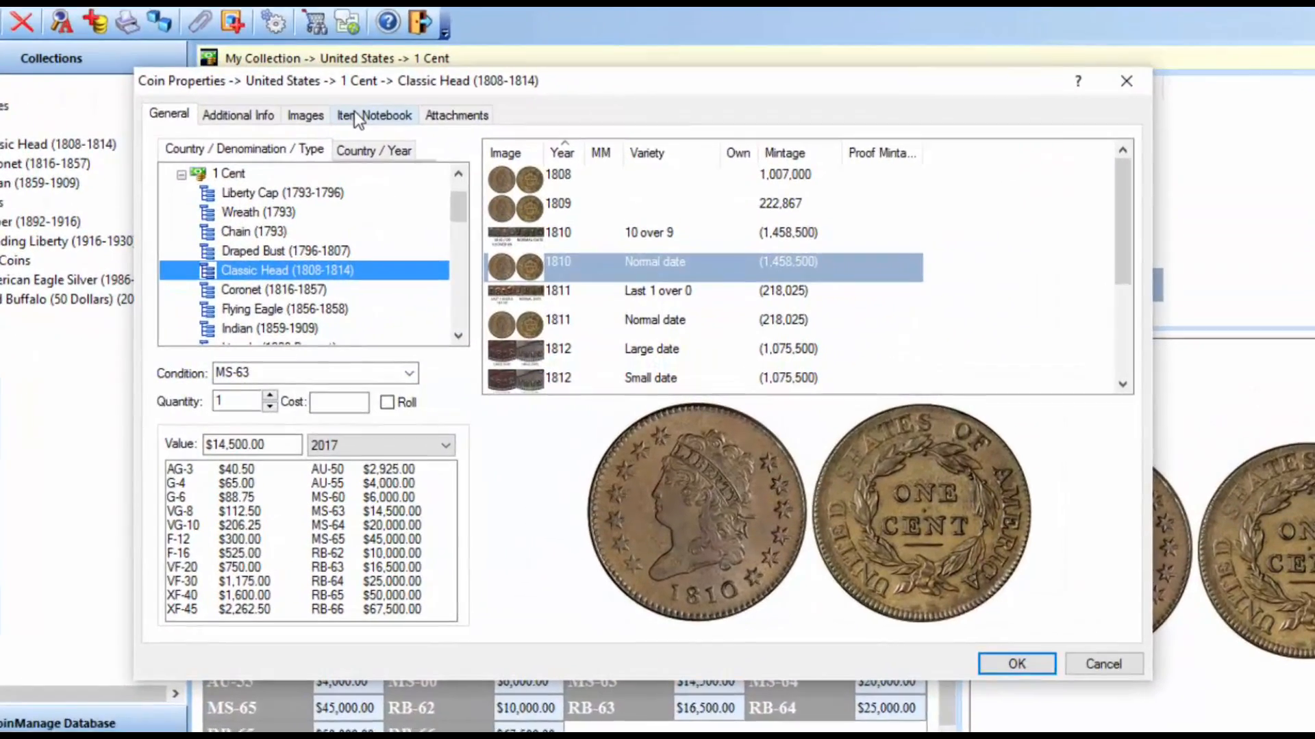
pyautogui.click(355, 114)
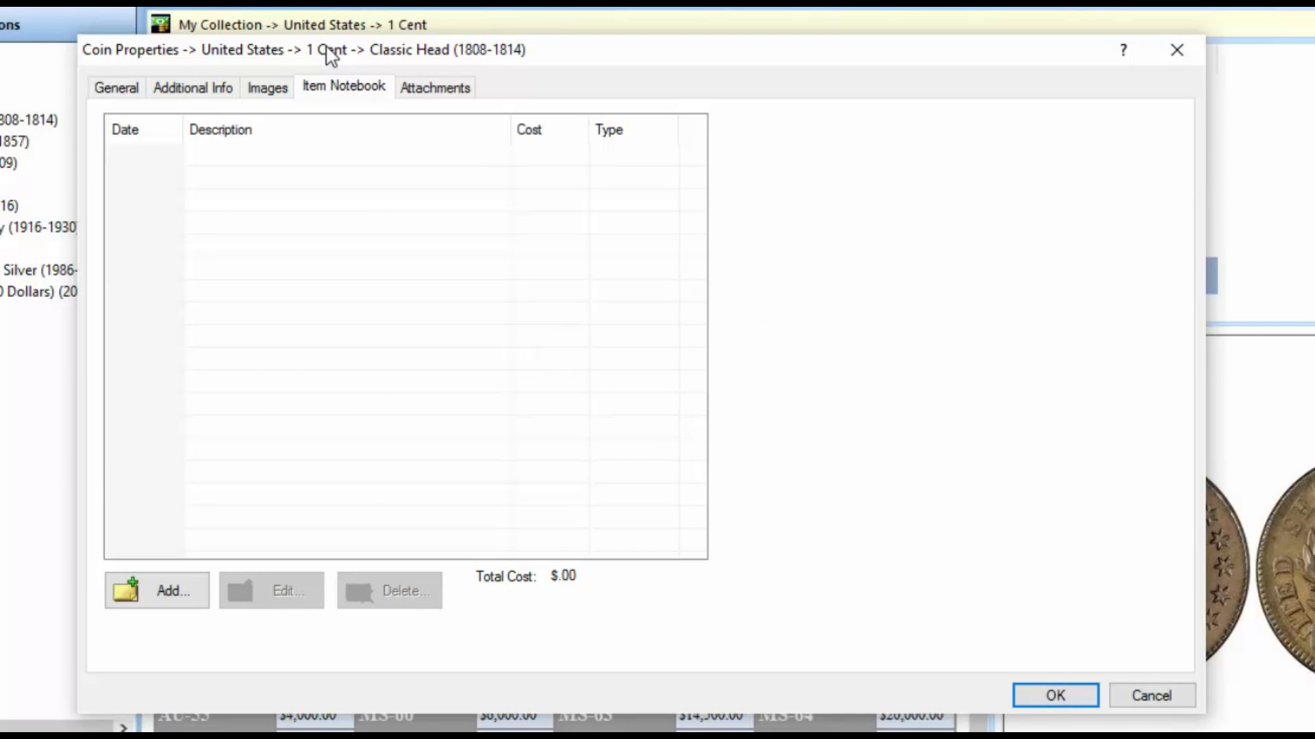
pyautogui.click(171, 593)
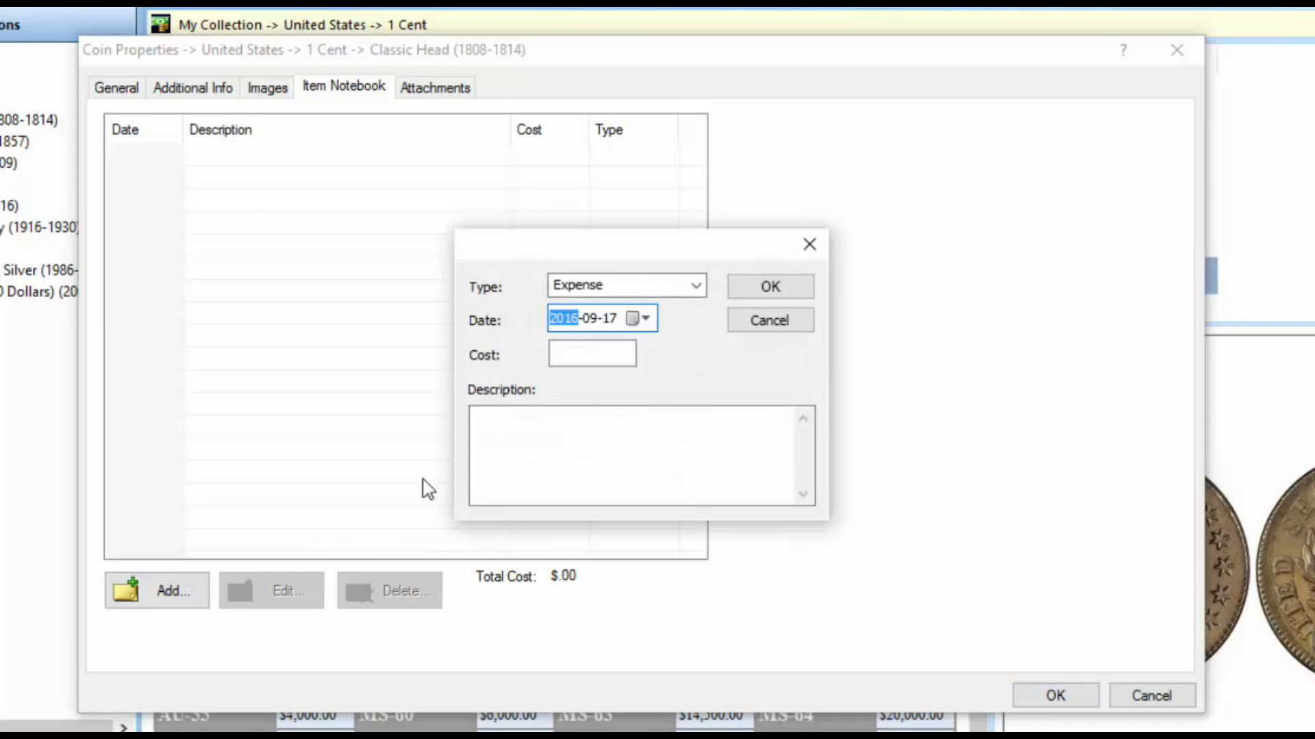
pyautogui.click(593, 353)
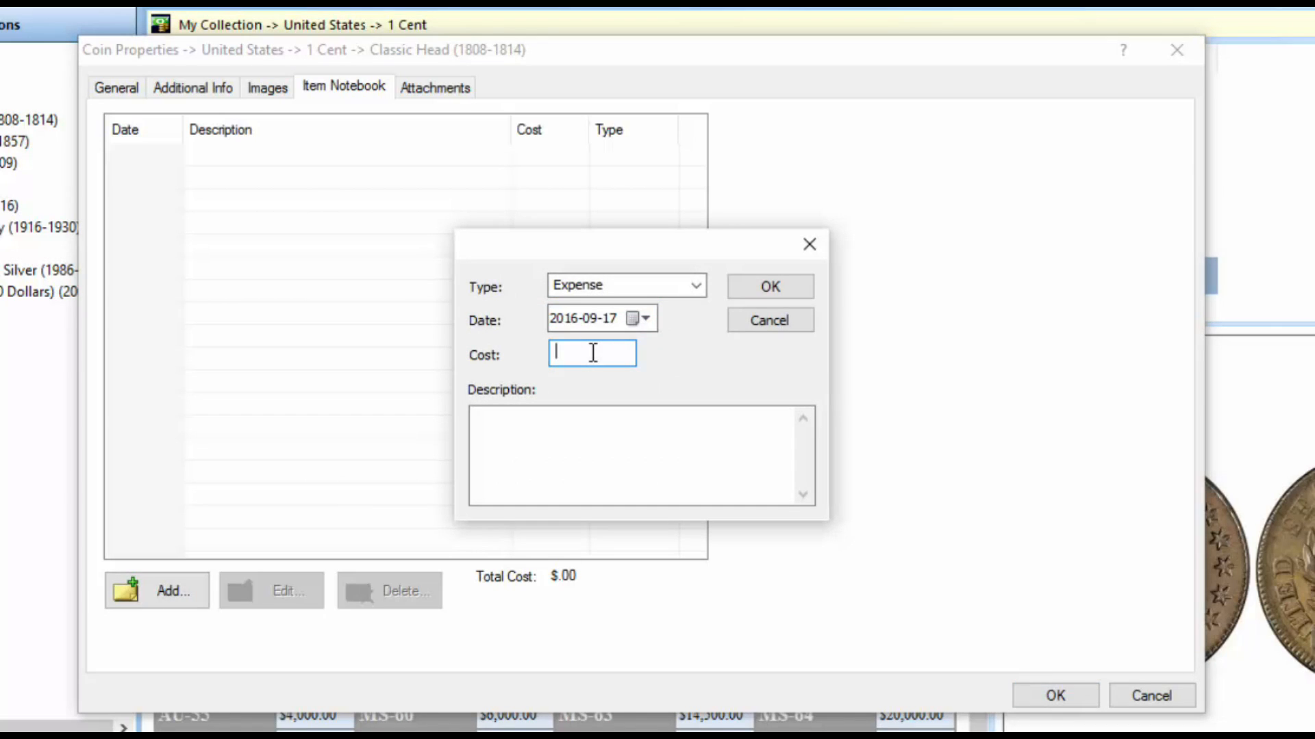
pyautogui.write('39.50')
# - Describe the expense as "Postage and Appraisal", save the entry and the coin, and check its Item Notebook listing
pyautogui.click(576, 431)
pyautogui.write('Postage &')
pyautogui.press('BackSpace')
pyautogui.press('BackSpace')
pyautogui.press('BackSpace')
pyautogui.write('and')
pyautogui.press('BackSpace')
pyautogui.press('BackSpace')
pyautogui.press('BackSpace')
pyautogui.write('and Appraisal')
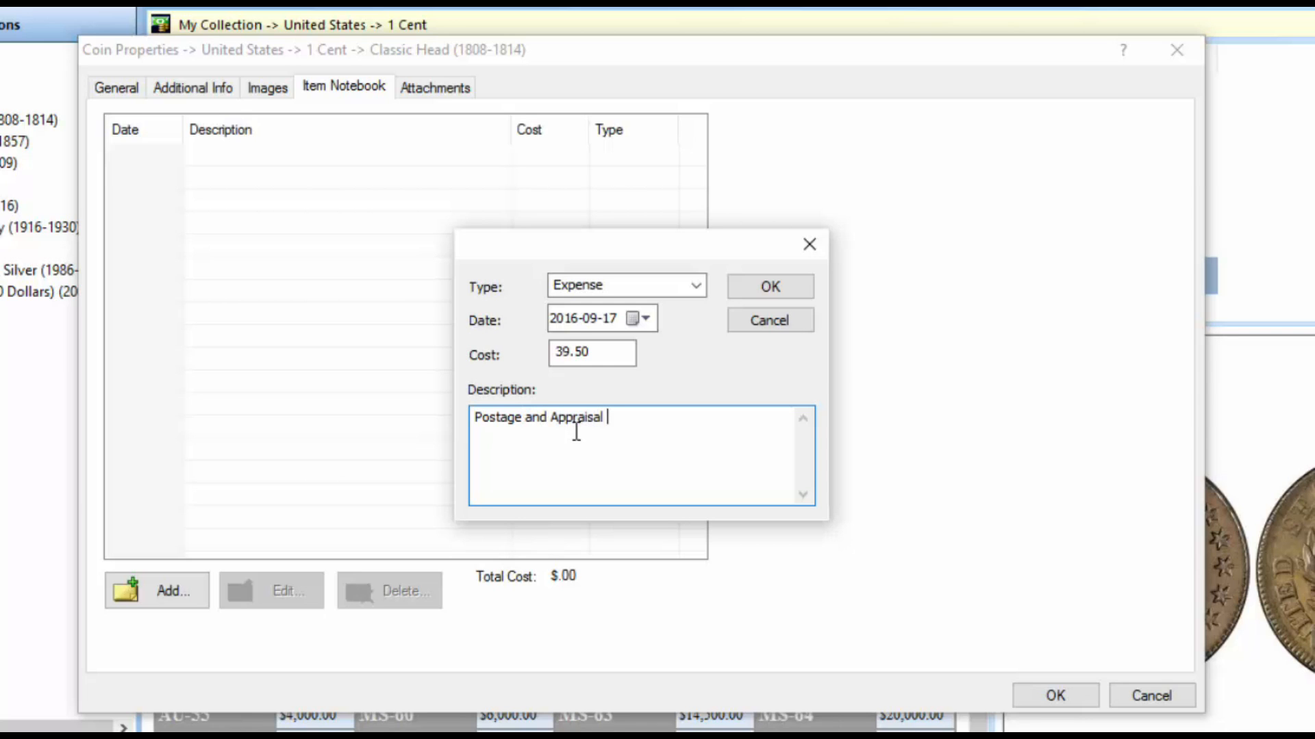
pyautogui.click(762, 290)
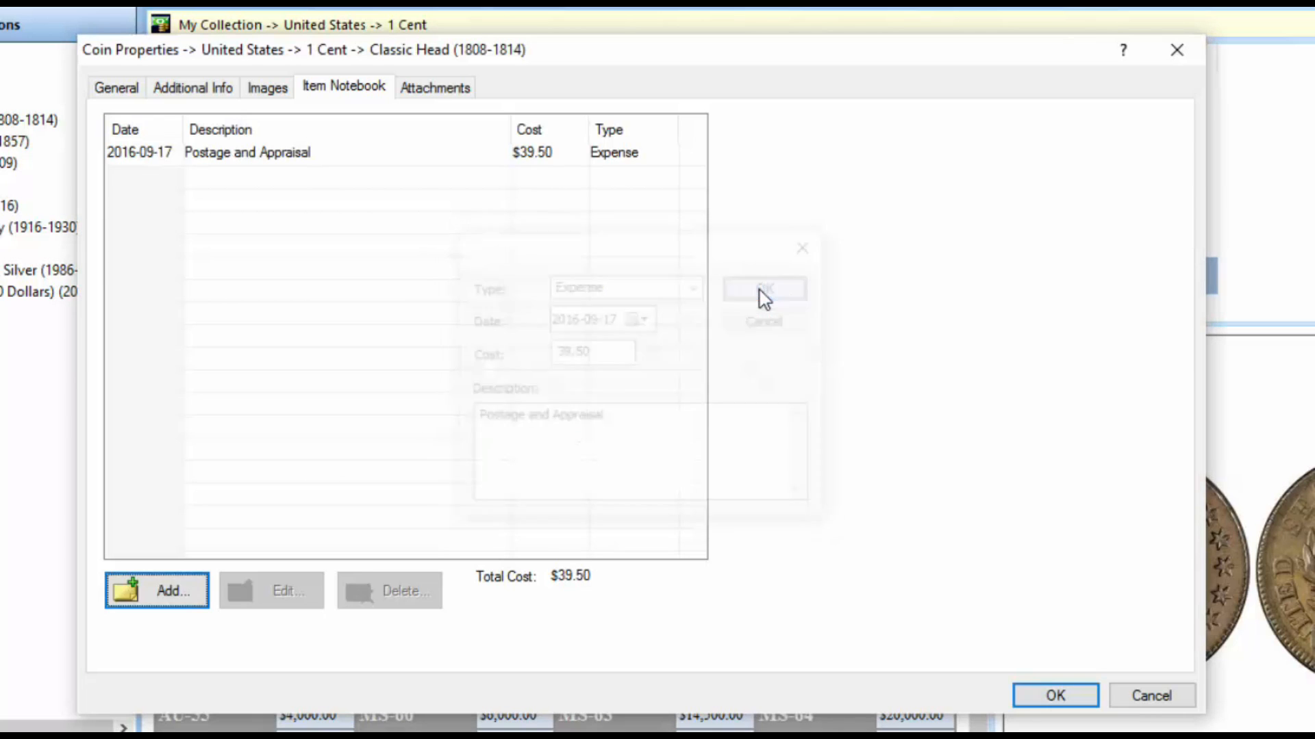
pyautogui.click(1073, 699)
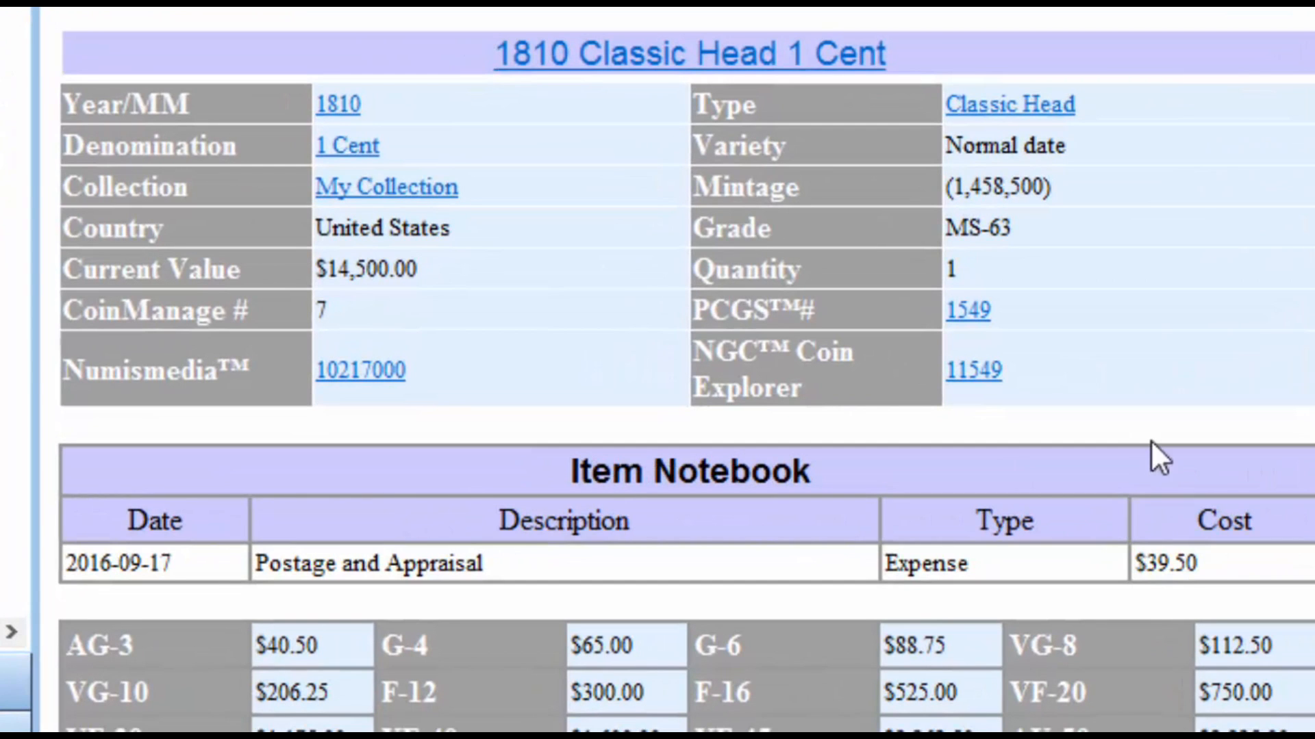
pyautogui.scroll(-1, 685, 370)
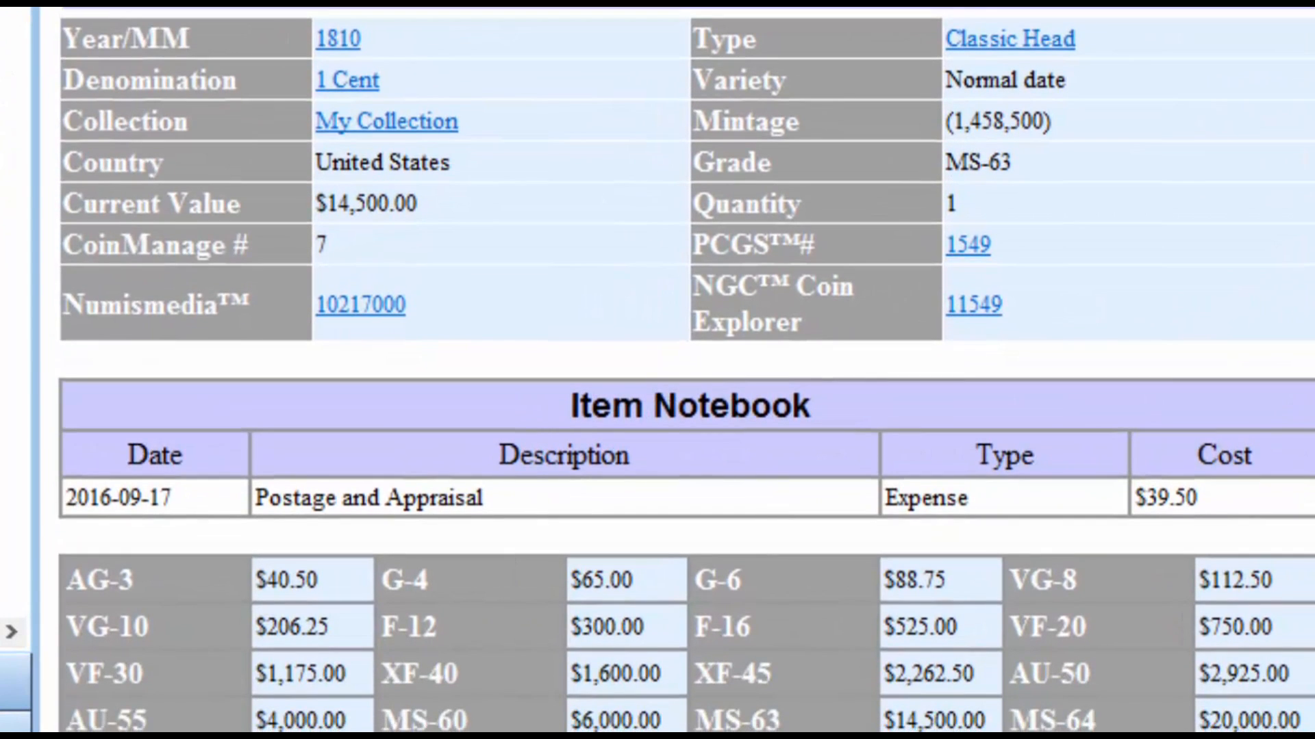
pyautogui.scroll(1, 684, 370)
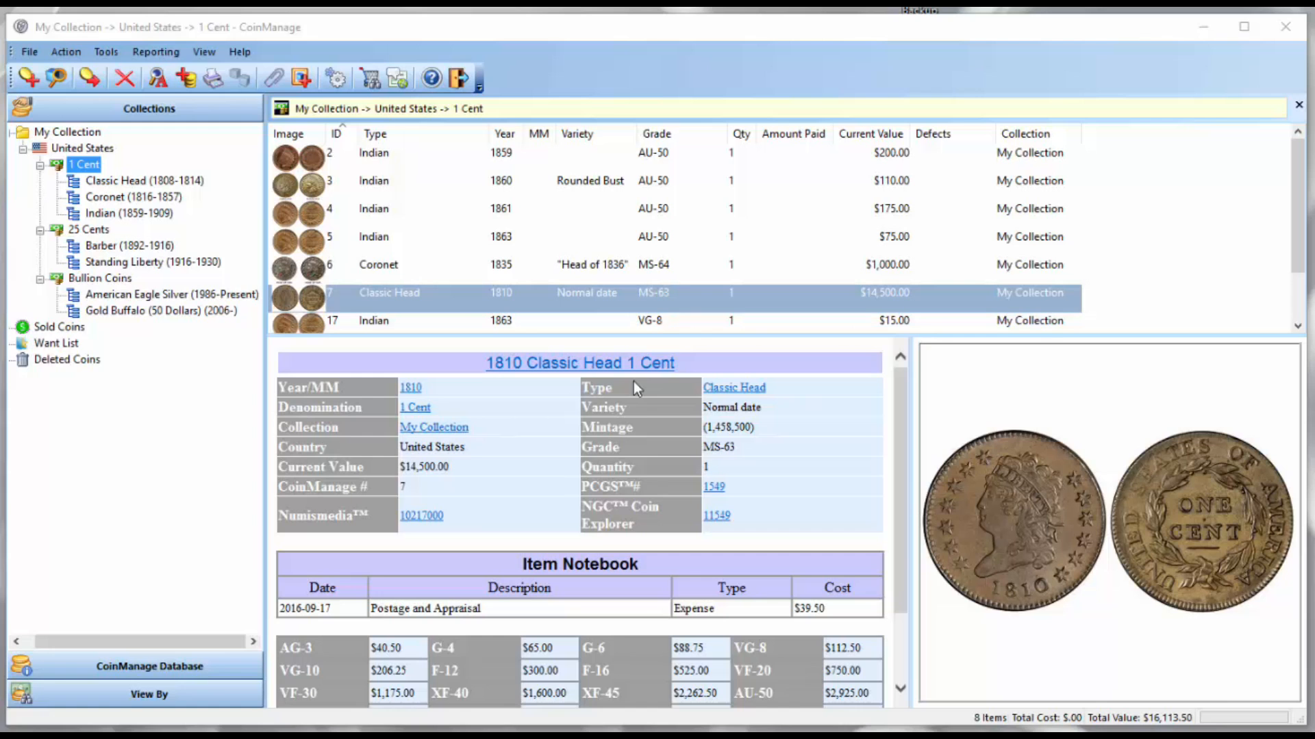
# - Search Collectors.com listings for the 1863 Indian 1 Cent coin graded AU-50 and reposition the browser window for viewing
pyautogui.click(369, 238)
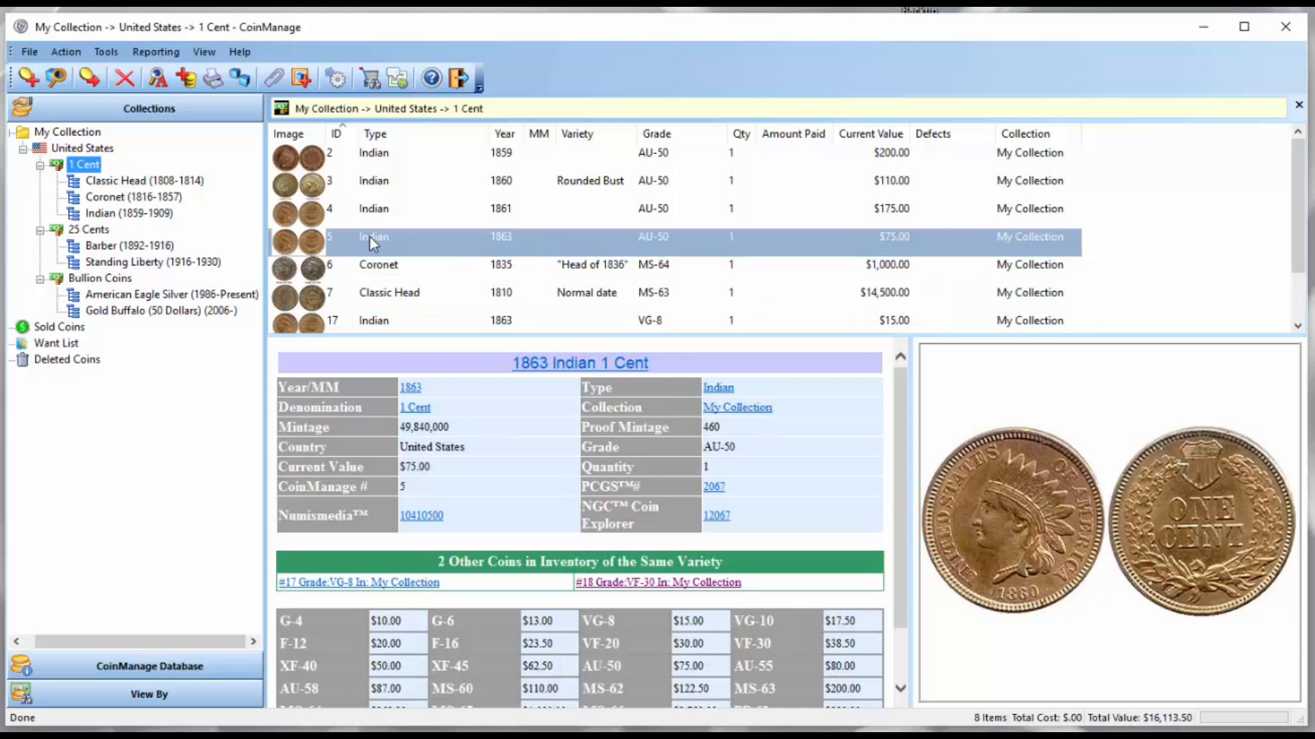
pyautogui.rightClick(370, 237)
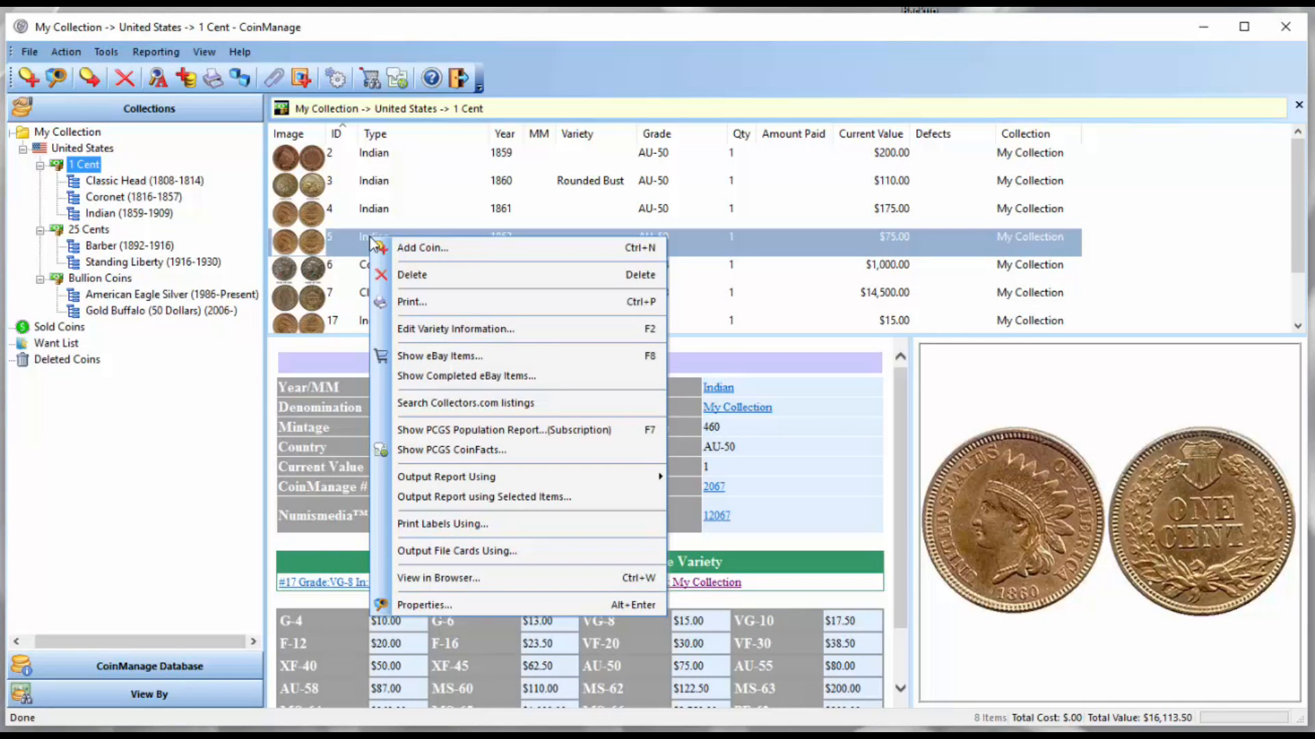
pyautogui.click(597, 402)
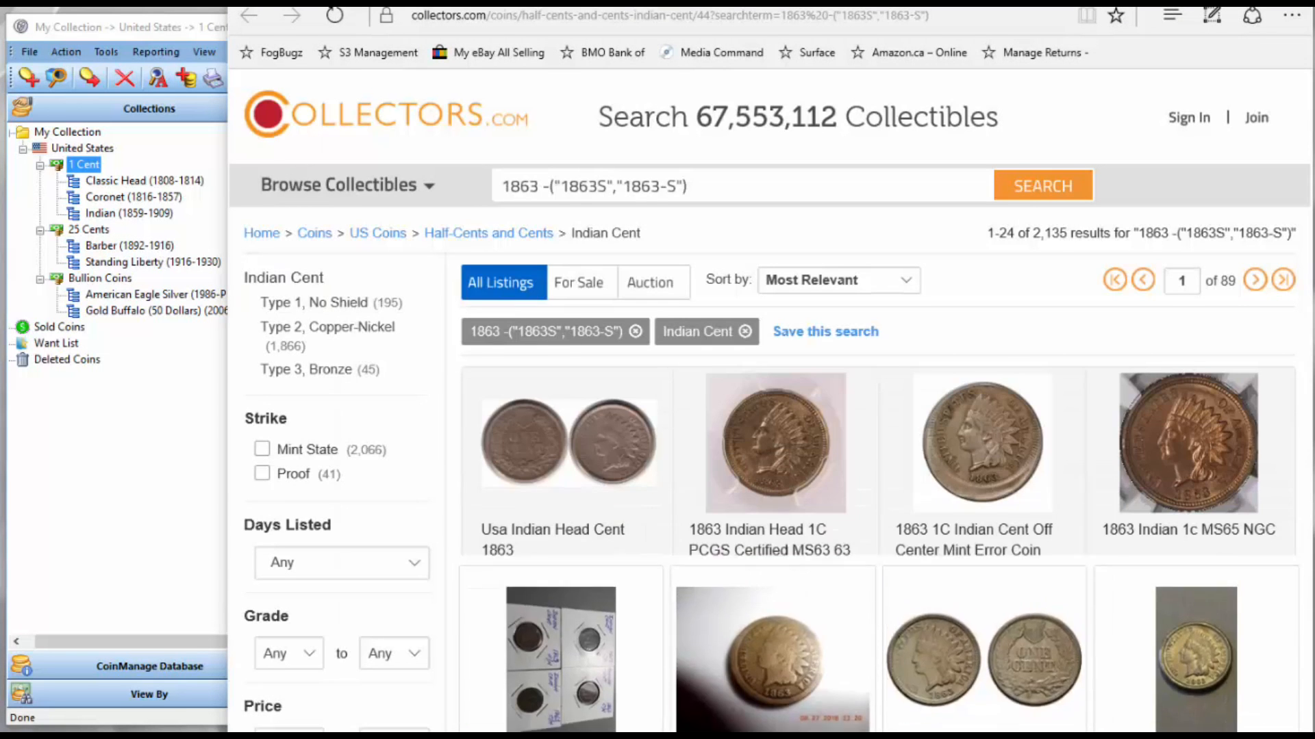
pyautogui.moveTo(690, 2); pyautogui.dragTo(544, 6)
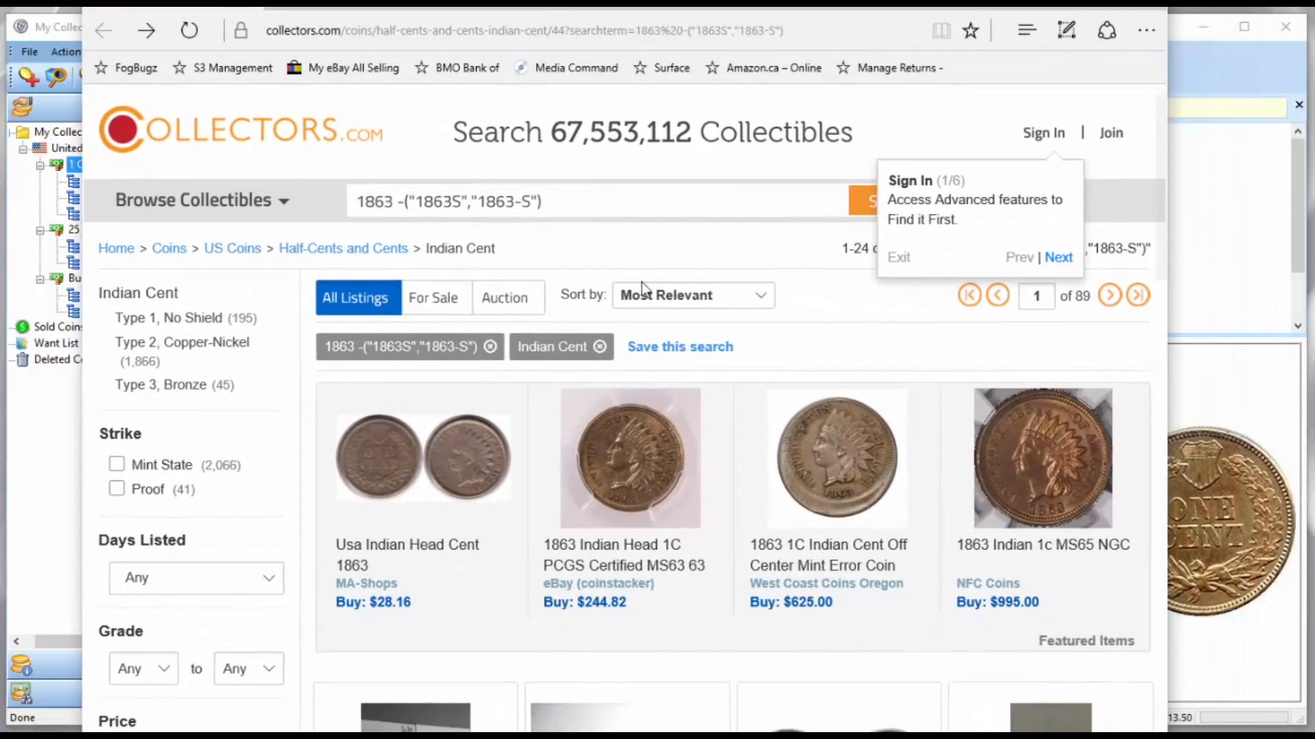
# - Examine the coin photos, prices and sellers in the Collectors.com listings for the 1863 Indian cent
pyautogui.scroll(-2, 678, 367)
pyautogui.scroll(2, 678, 367)
pyautogui.scroll(-3, 671, 487)
pyautogui.scroll(-8, 668, 481)
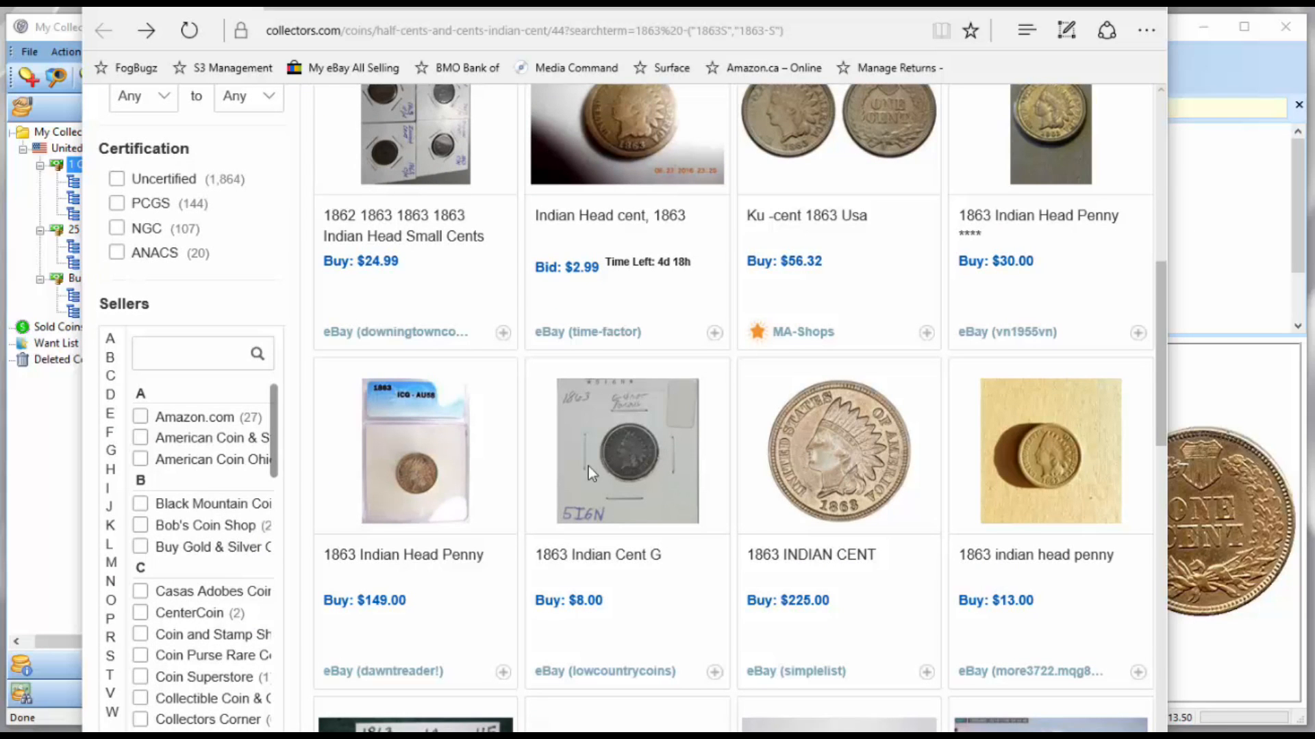
pyautogui.scroll(2, 582, 456)
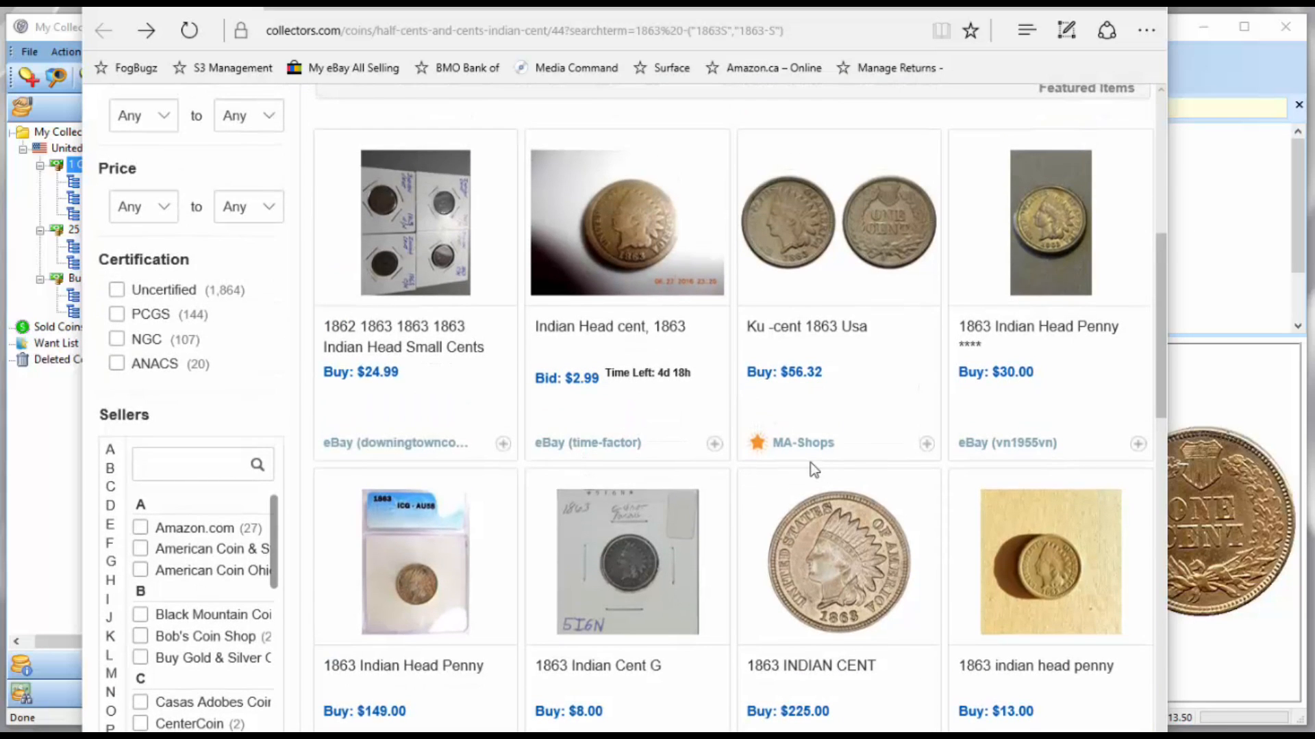
pyautogui.scroll(4, 813, 469)
pyautogui.scroll(4, 799, 492)
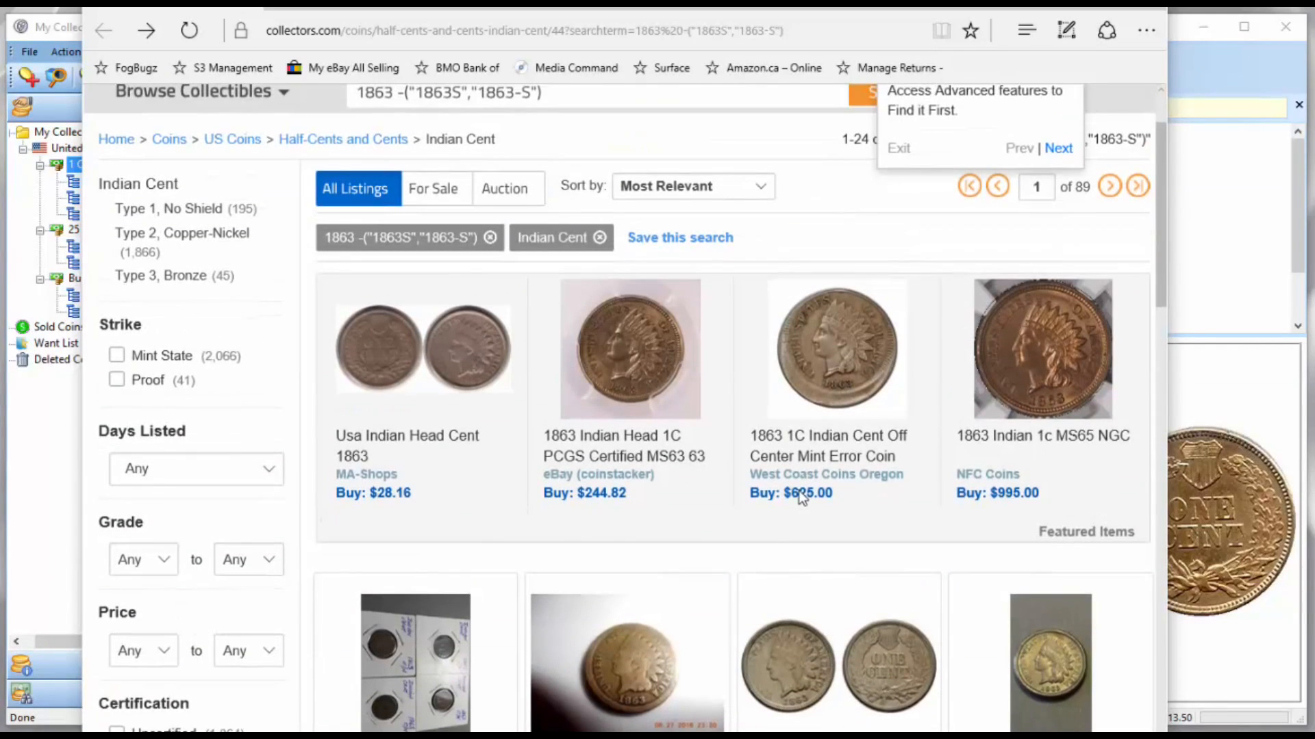
pyautogui.scroll(2, 700, 483)
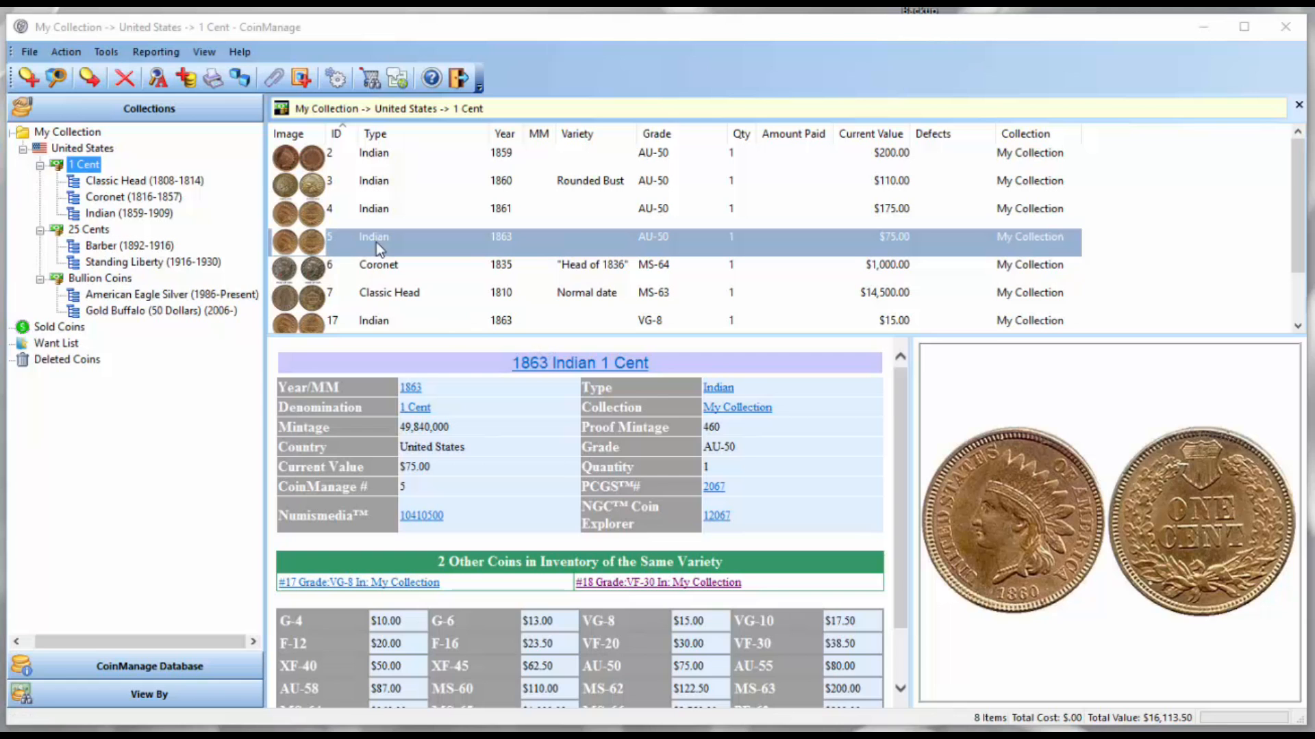
# - Show the eBay items for the 1861 Indian 1 Cent coin, browse the listings, and close the browser
pyautogui.click(375, 211)
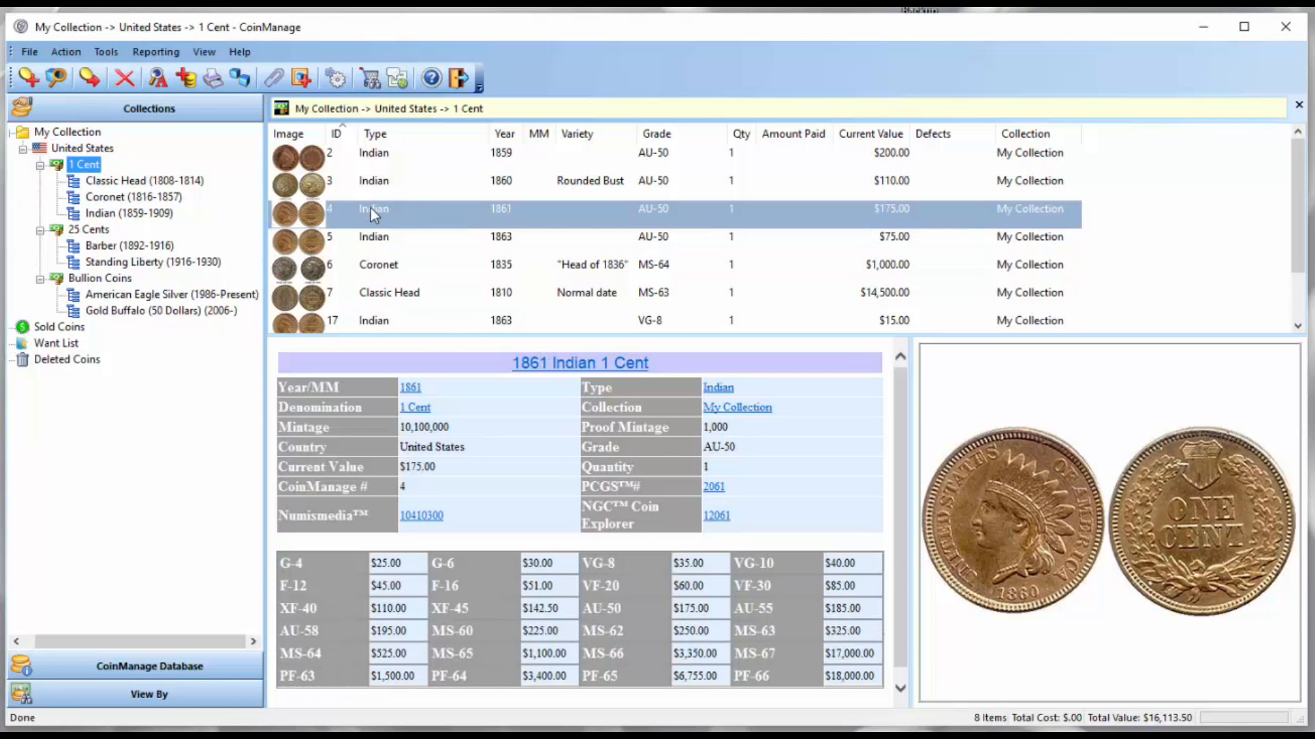
pyautogui.rightClick(373, 213)
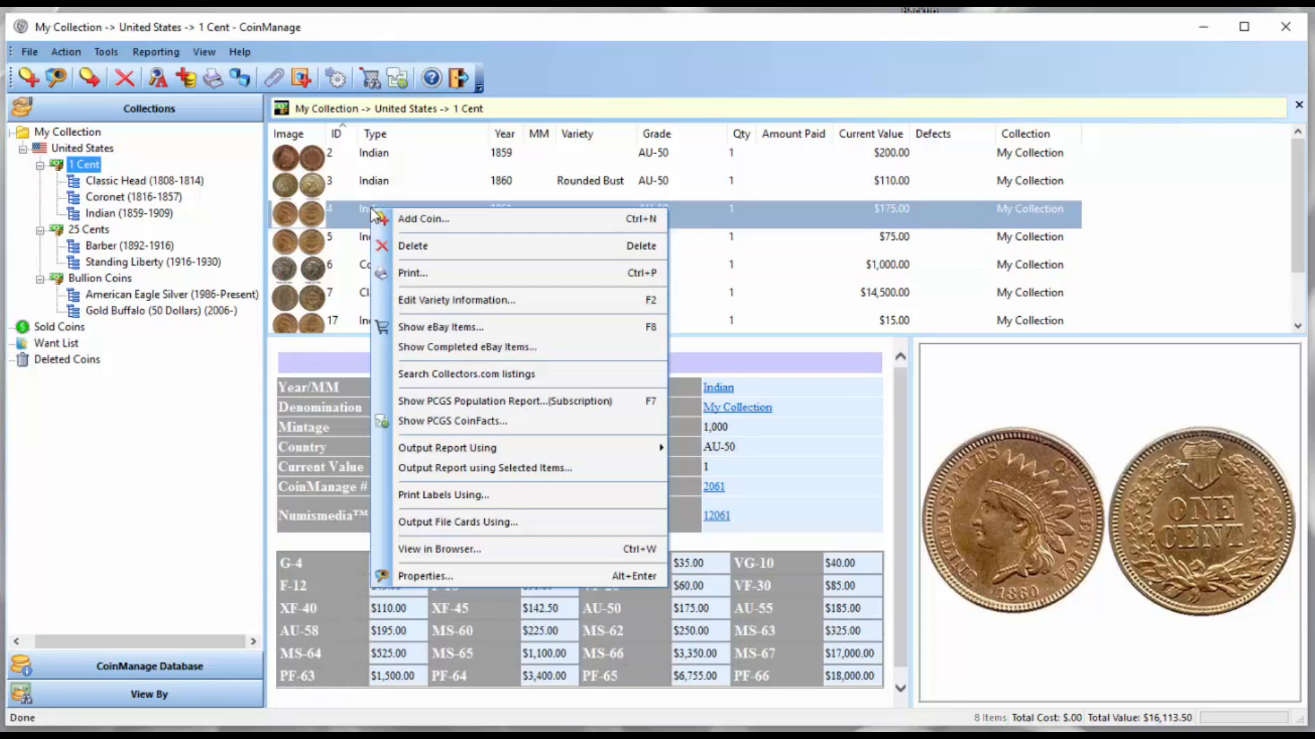
pyautogui.click(562, 332)
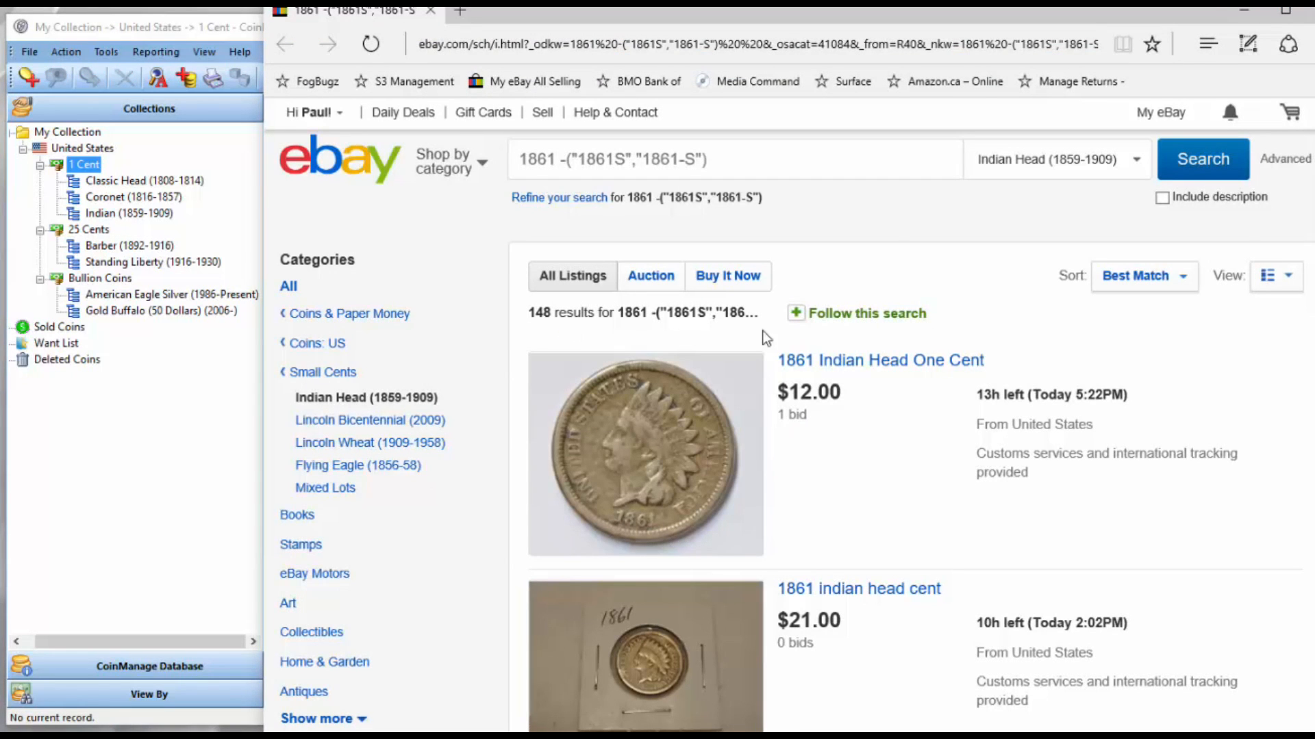
pyautogui.scroll(-5, 907, 387)
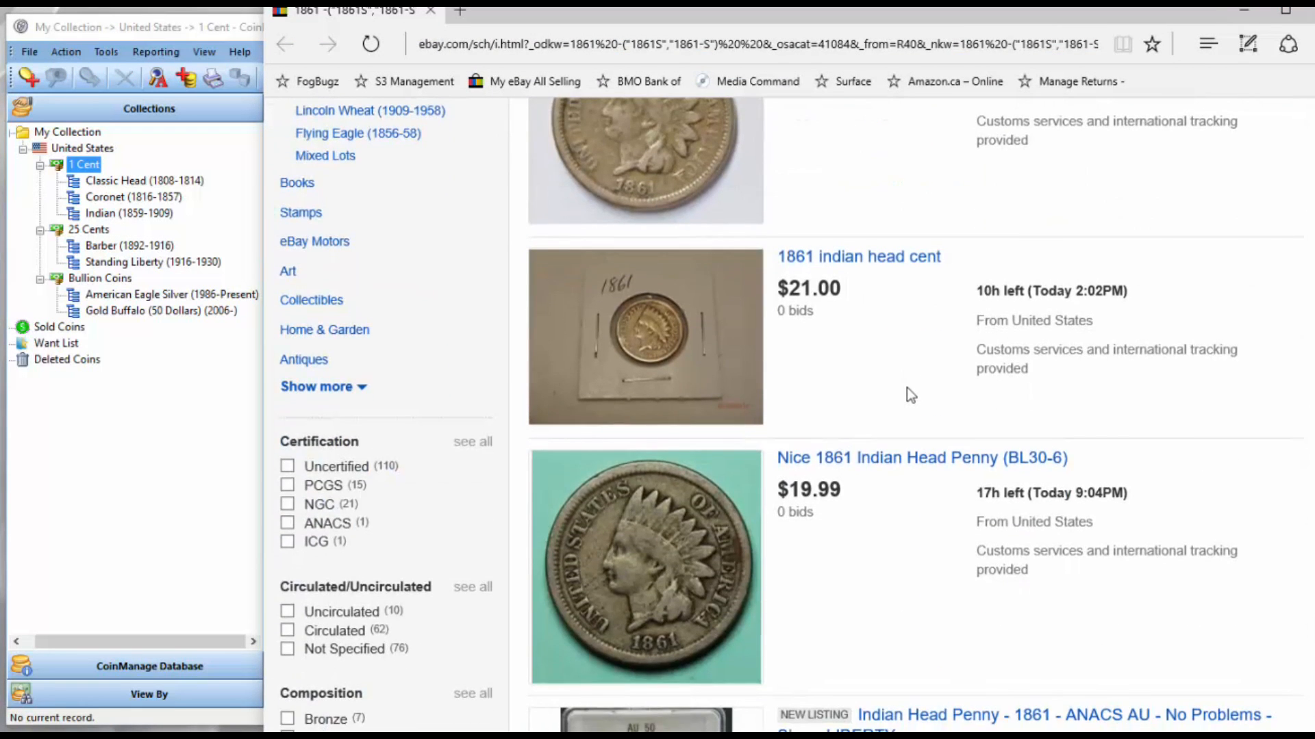
pyautogui.click(1307, 15)
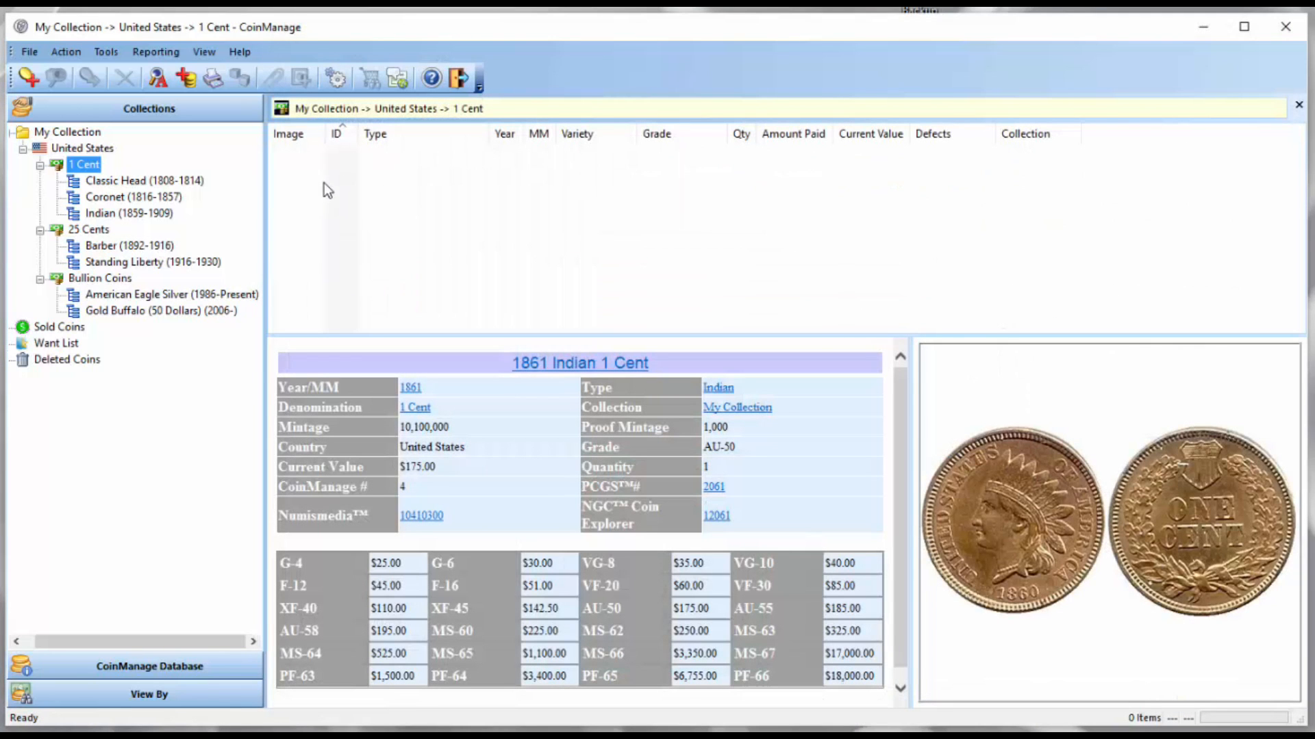
# - Browse the collection's Indian 1 Cent coins, including the 1861 coin, and the Standing Liberty and Barber 25 Cents coins
pyautogui.click(112, 213)
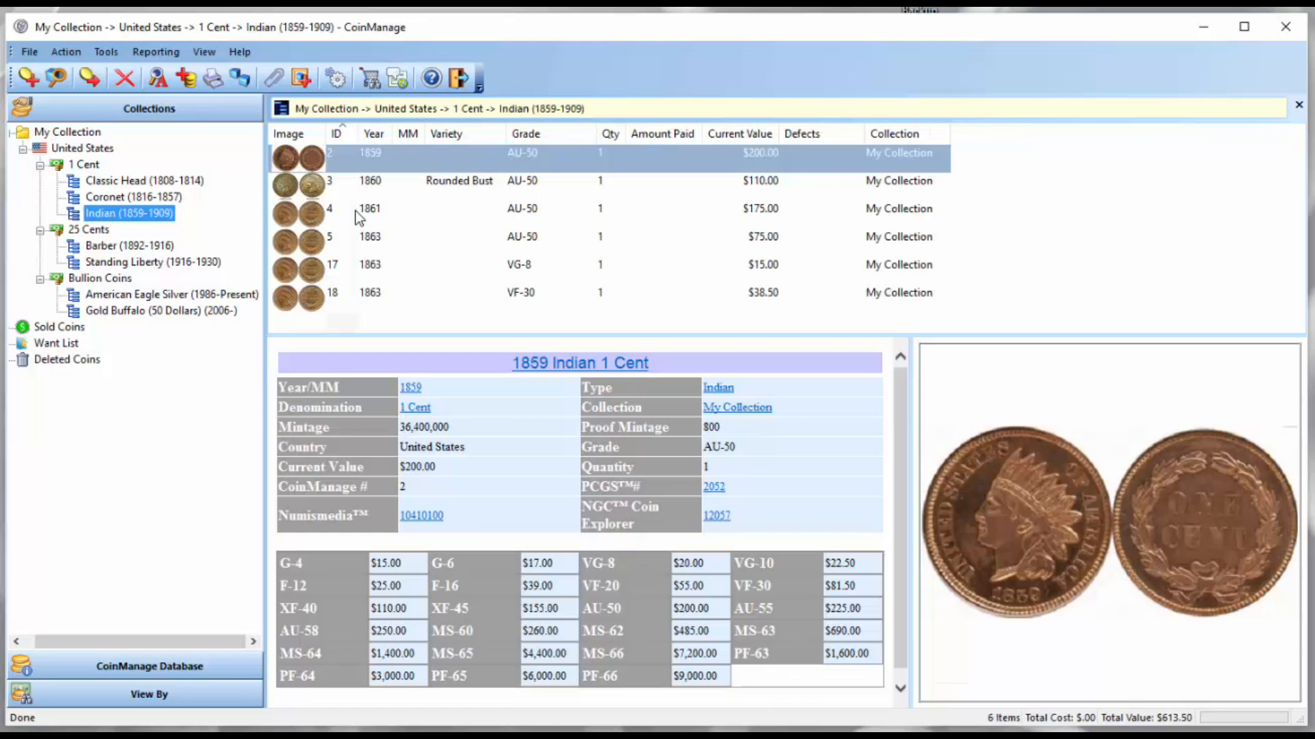
pyautogui.click(355, 211)
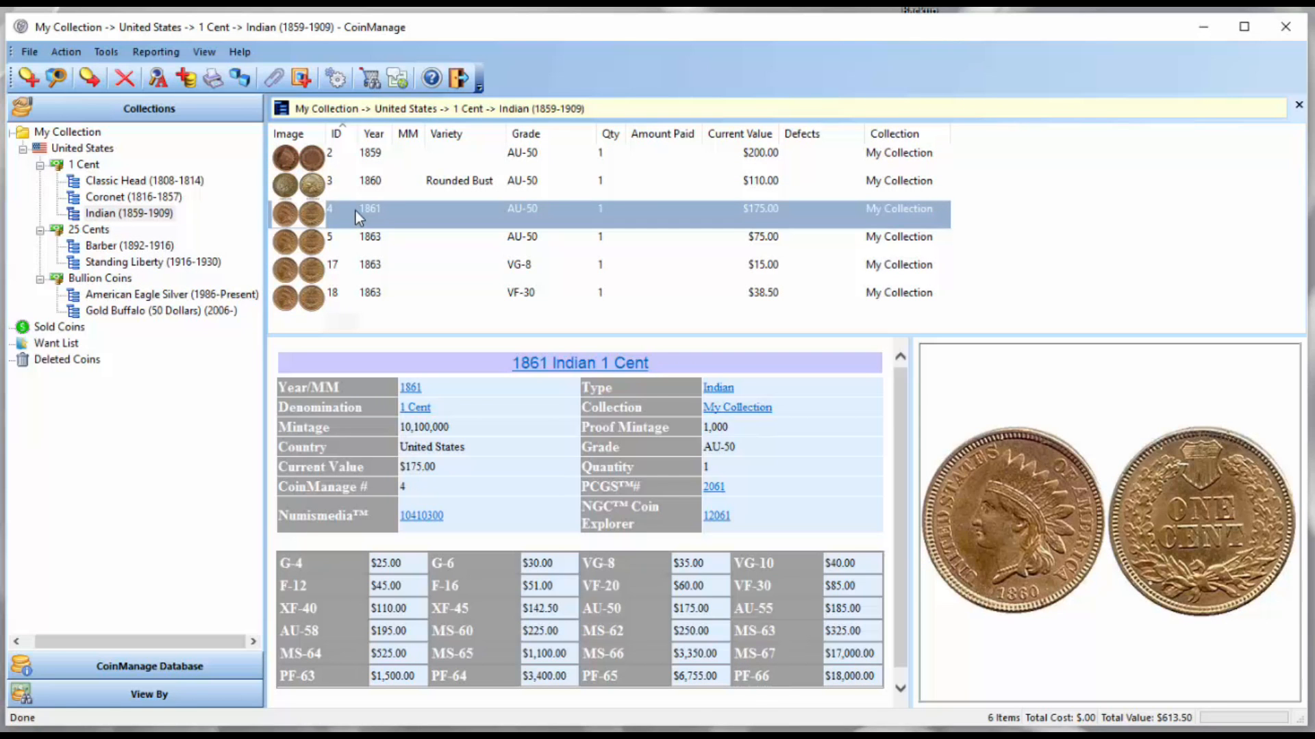
pyautogui.click(132, 267)
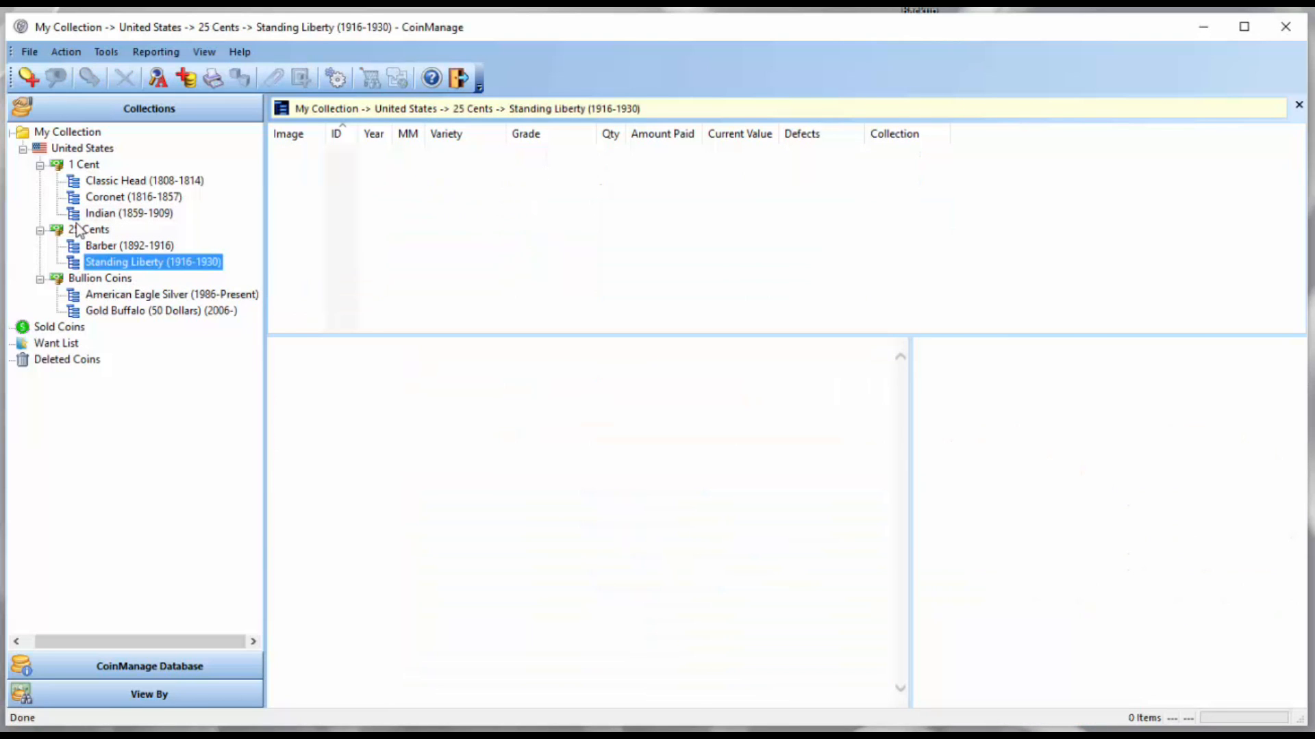
pyautogui.click(102, 245)
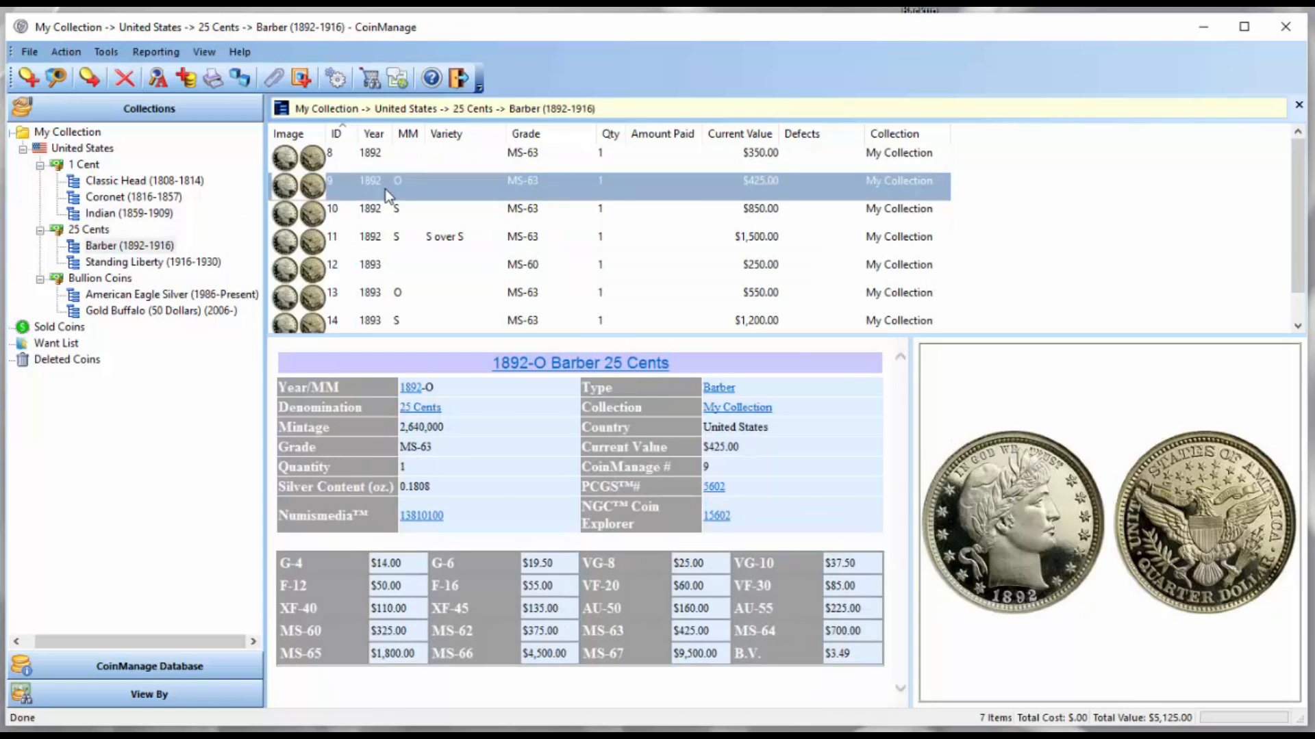
# - Show the PCGS CoinFacts page for the 1892 Barber 25 Cents coin and examine its images, price guide, auction results and rarity estimates
pyautogui.rightClick(384, 158)
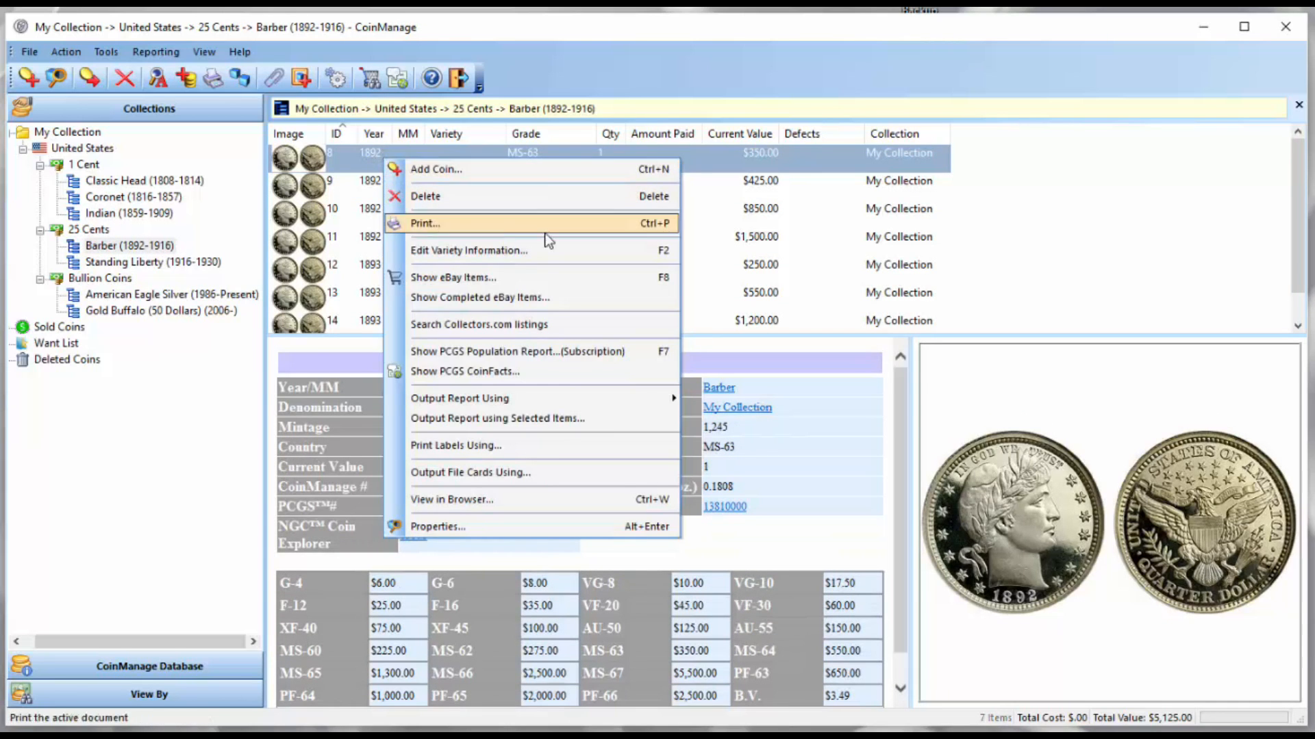
pyautogui.click(496, 372)
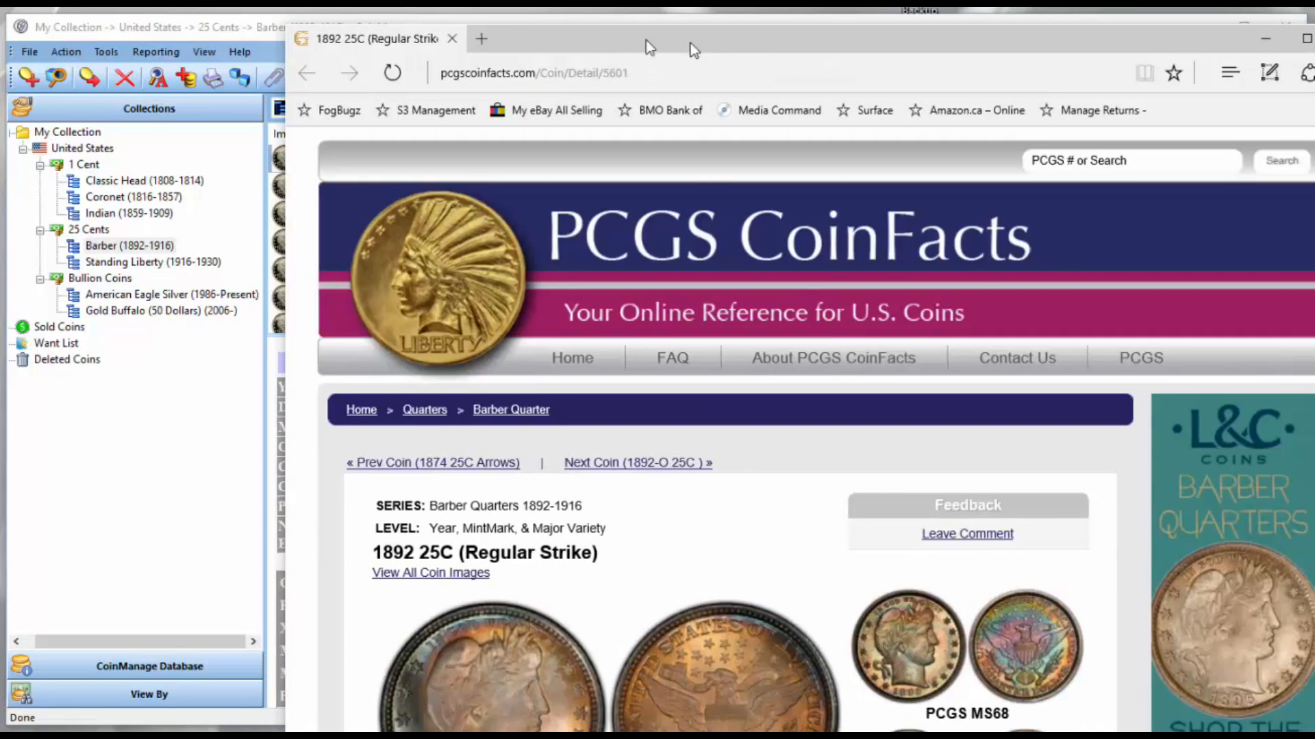
pyautogui.moveTo(704, 43); pyautogui.dragTo(511, 0)
pyautogui.scroll(-5, 445, 417)
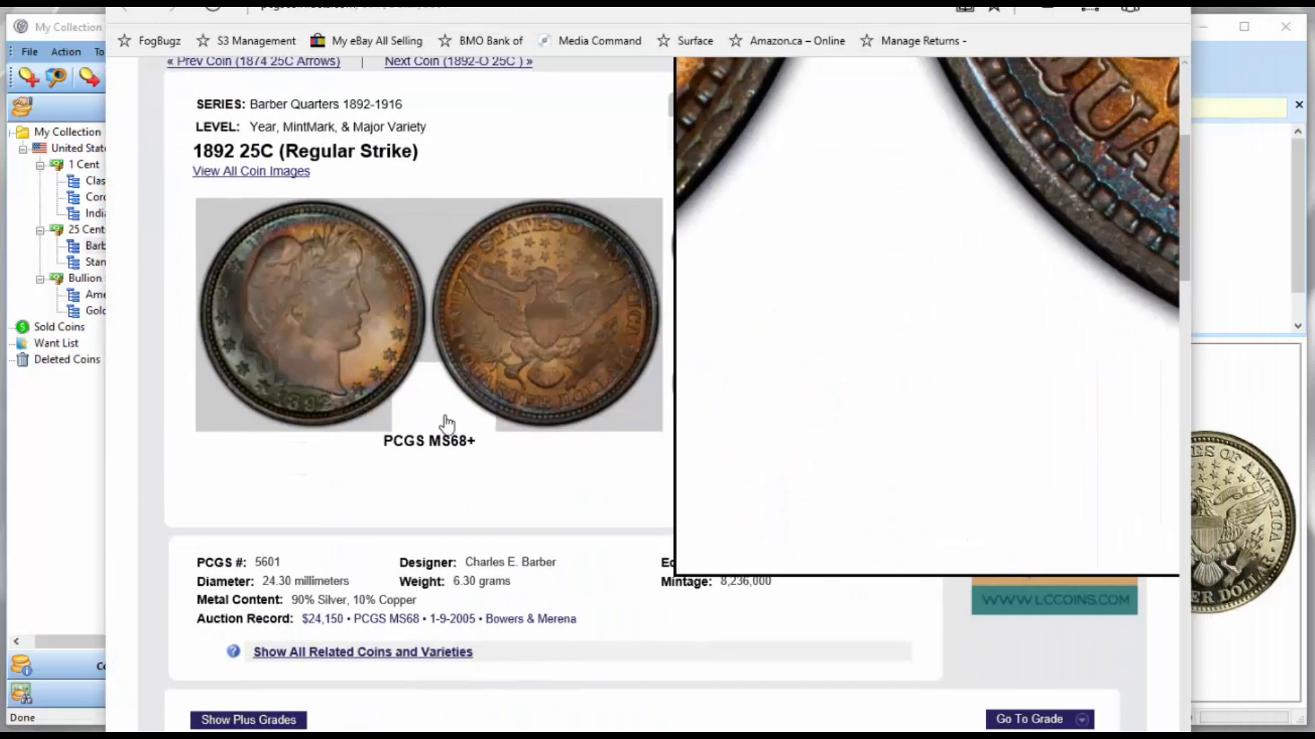
pyautogui.scroll(-11, 724, 660)
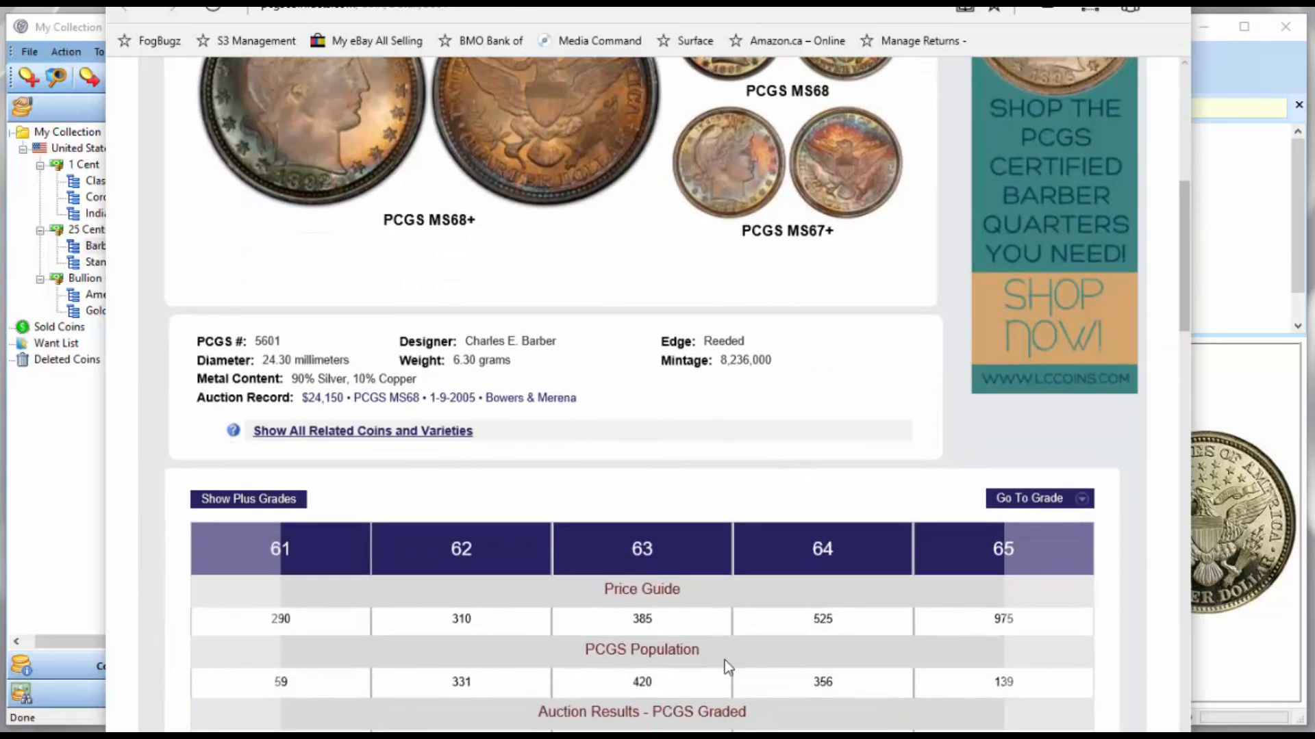
pyautogui.scroll(-8, 620, 664)
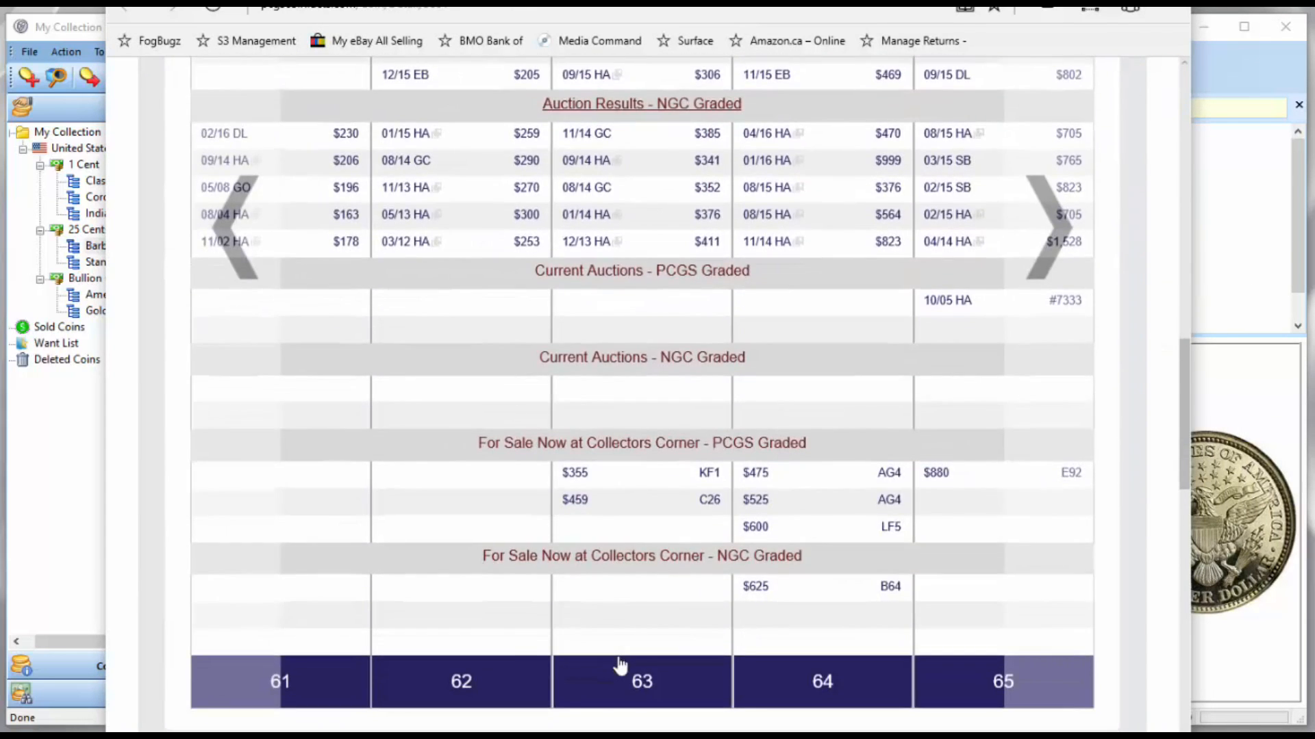
pyautogui.scroll(-3, 620, 663)
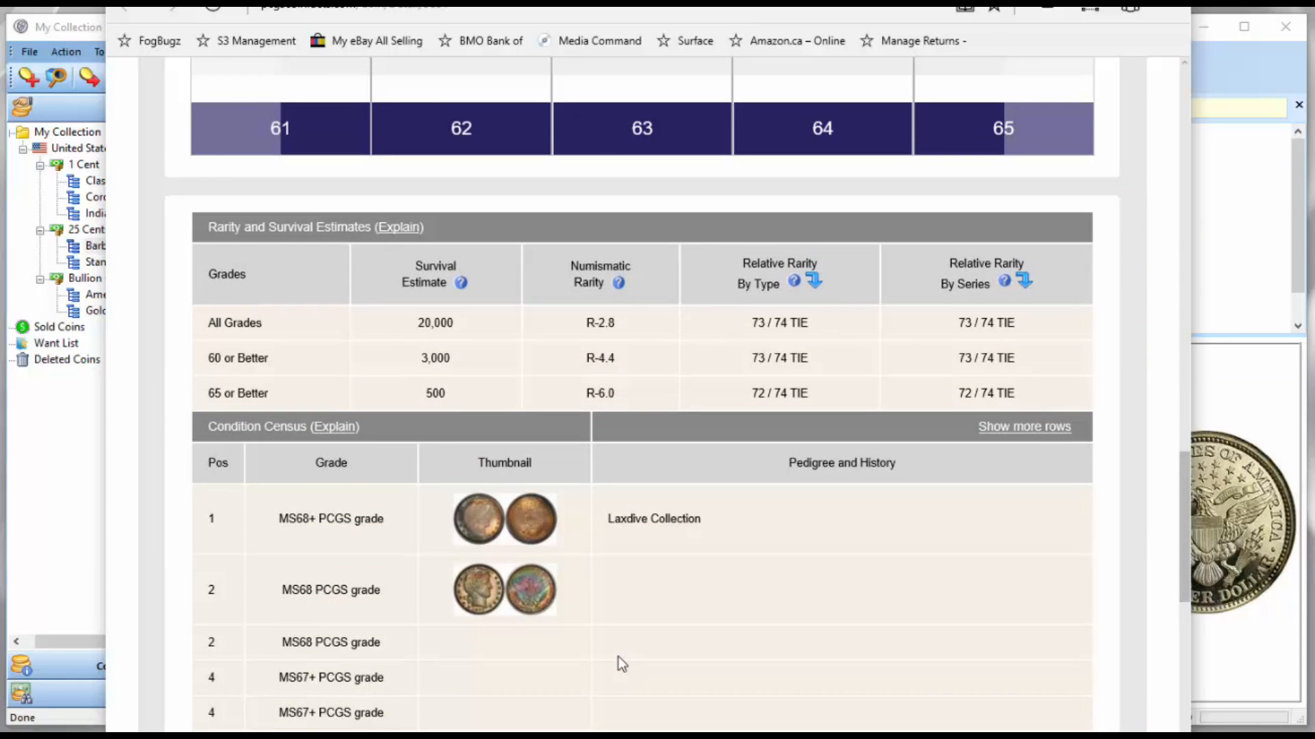
pyautogui.scroll(20, 619, 658)
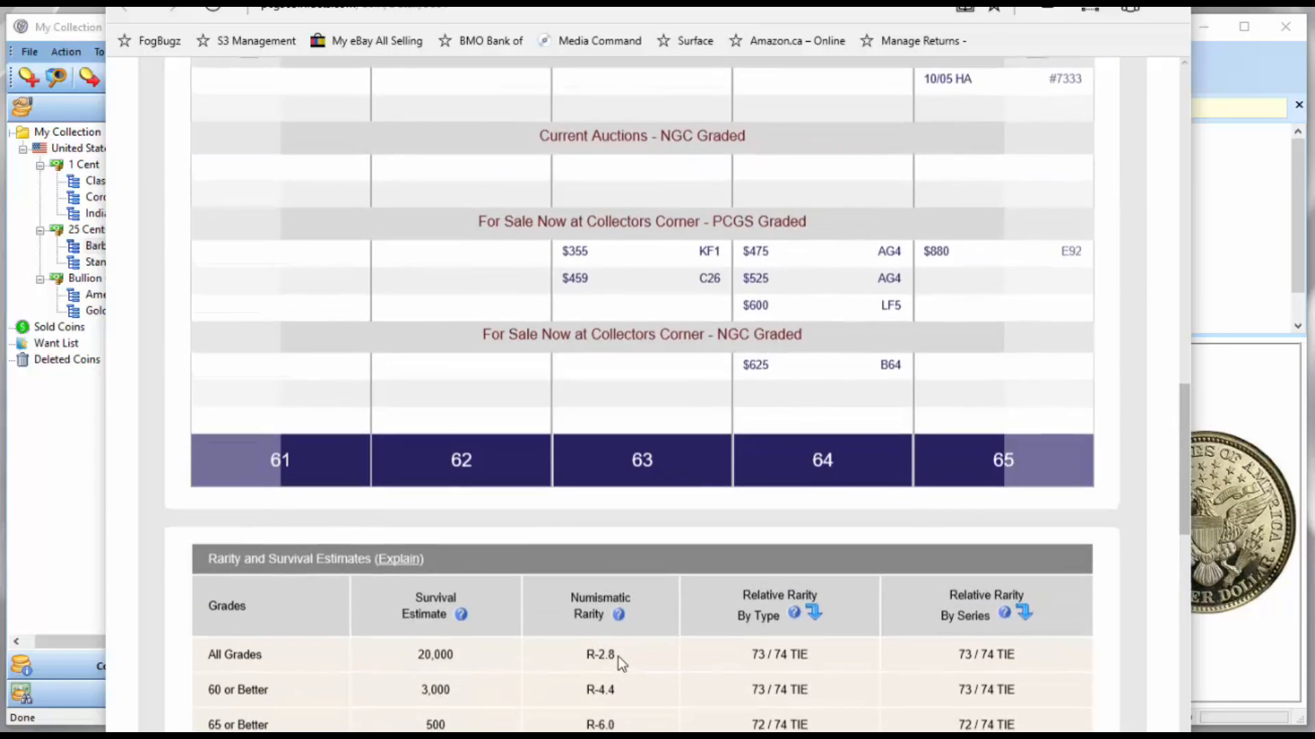
pyautogui.scroll(1, 618, 656)
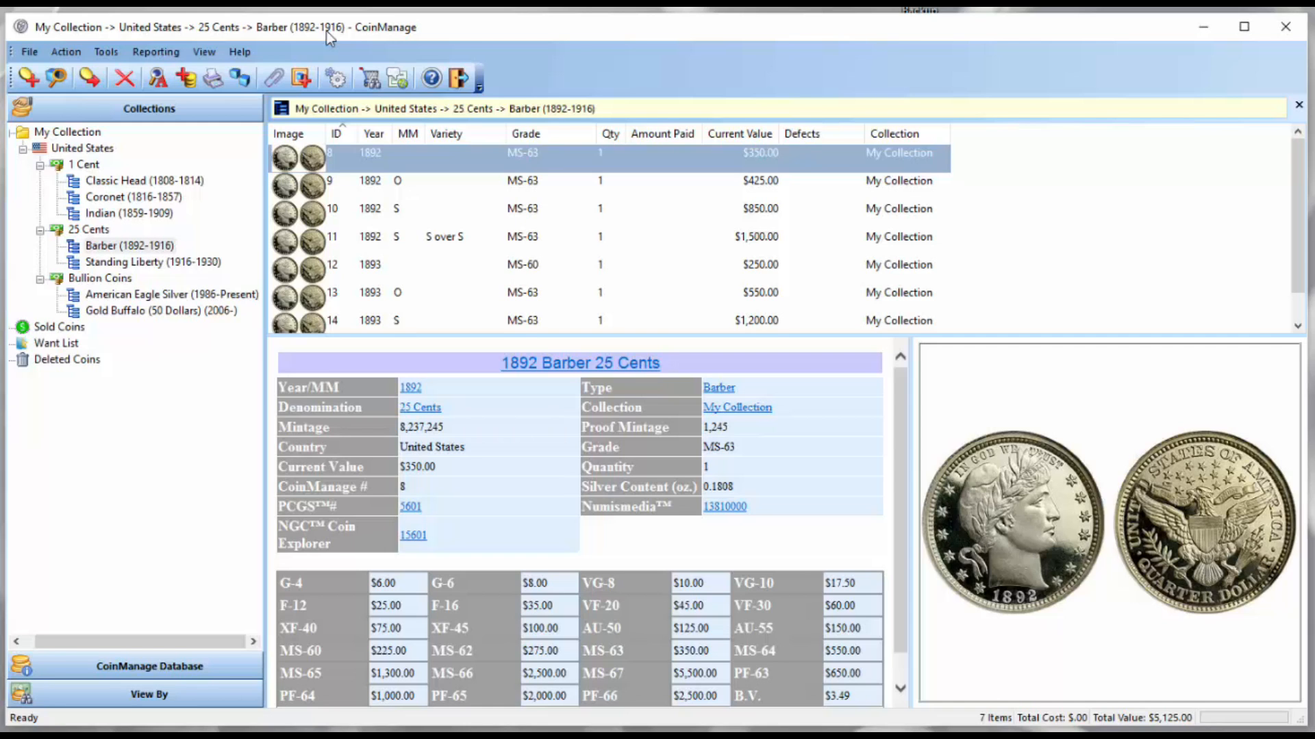
# - Back up the database as the ZIP file "Backup_2016-09-17_3_48_59 AM" in the Documents > CoinManage > Backup folder
pyautogui.click(28, 53)
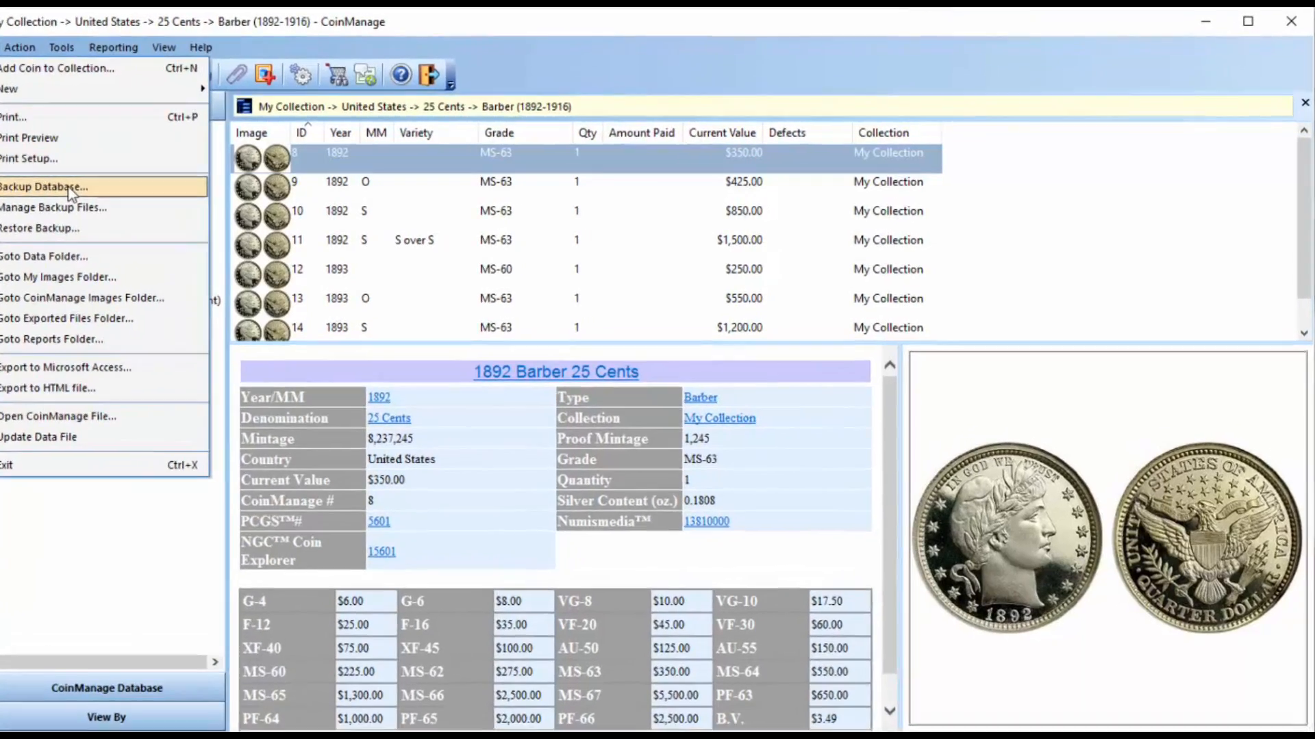
pyautogui.click(114, 192)
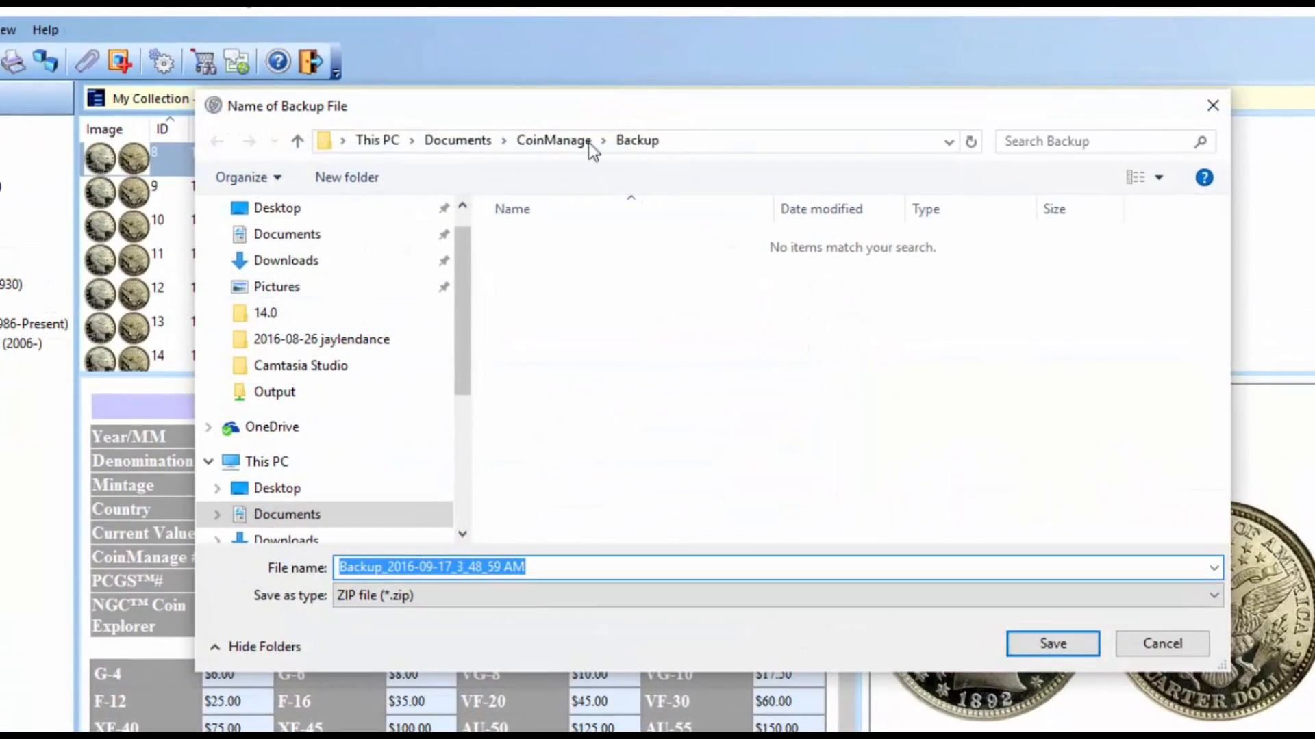
pyautogui.moveTo(586, 110); pyautogui.dragTo(465, 135)
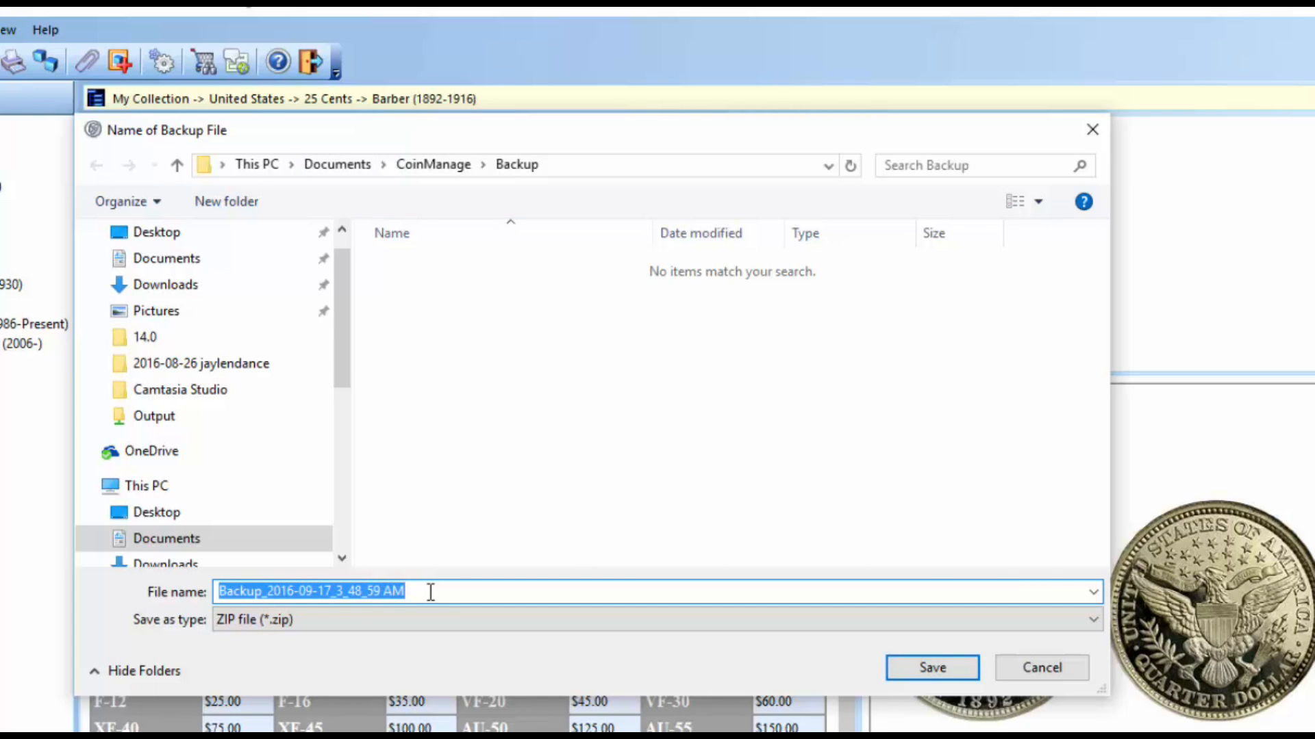
pyautogui.click(940, 671)
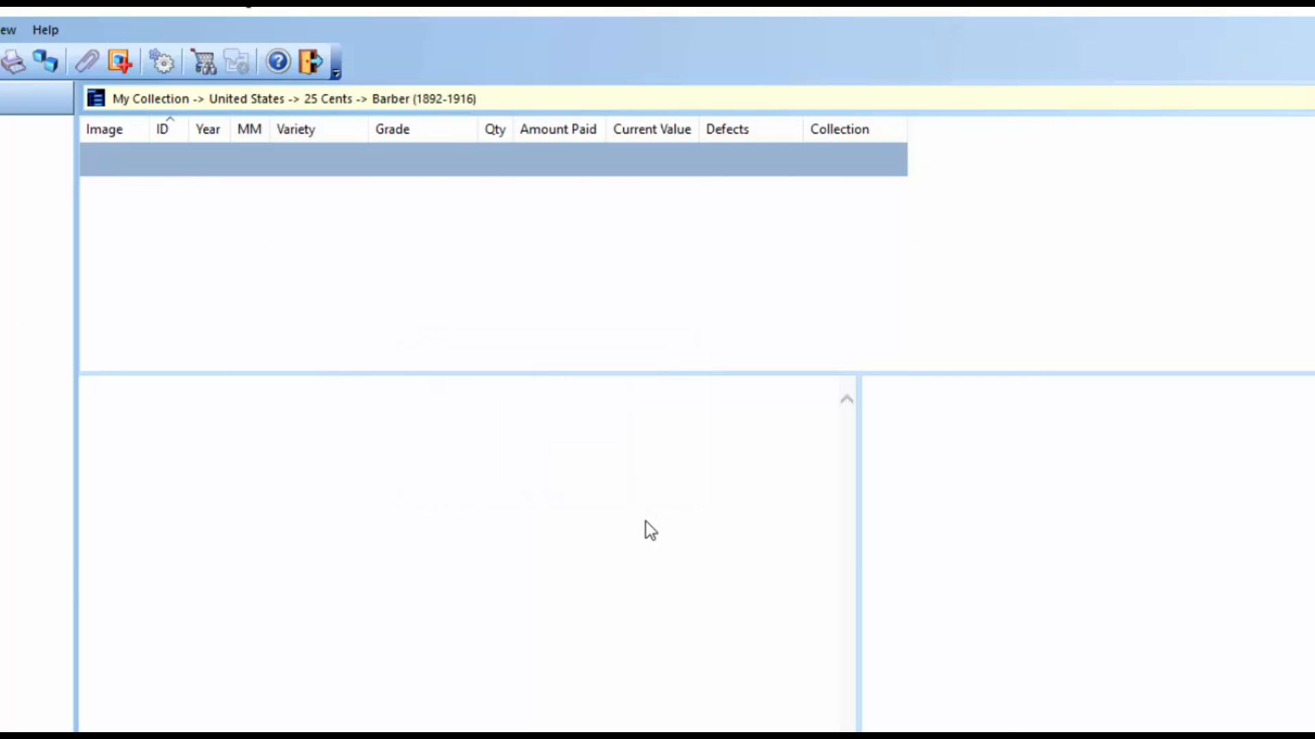
# - Open the folder for managing backup files, check the saved backup, and close the folder window
pyautogui.click(2, 50)
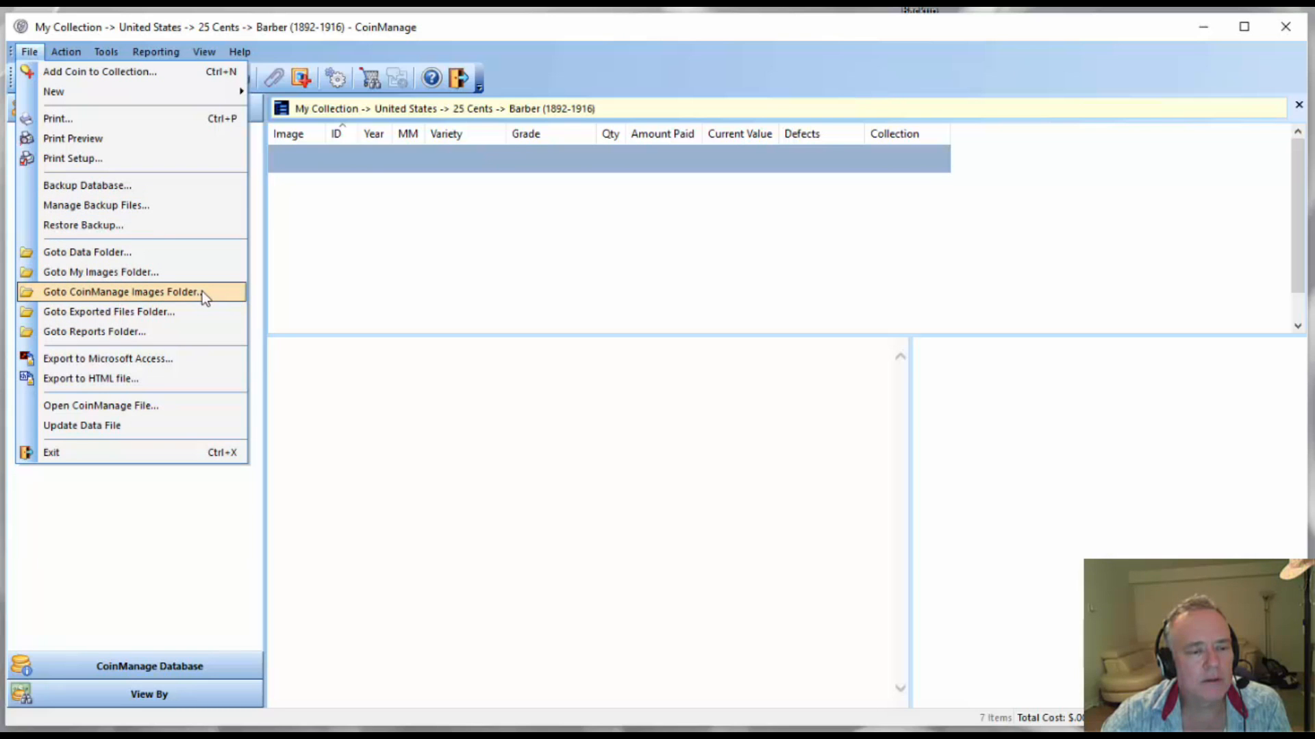
pyautogui.click(183, 209)
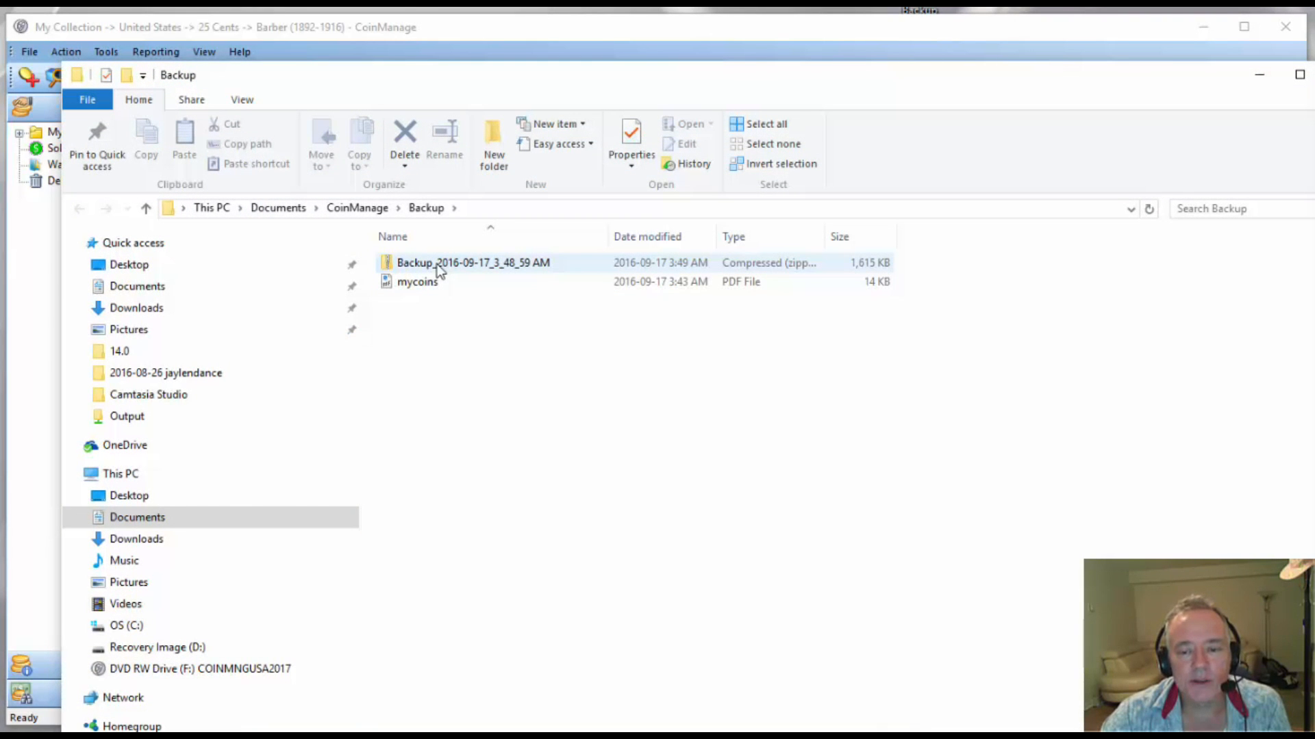
pyautogui.moveTo(643, 87); pyautogui.dragTo(610, 83)
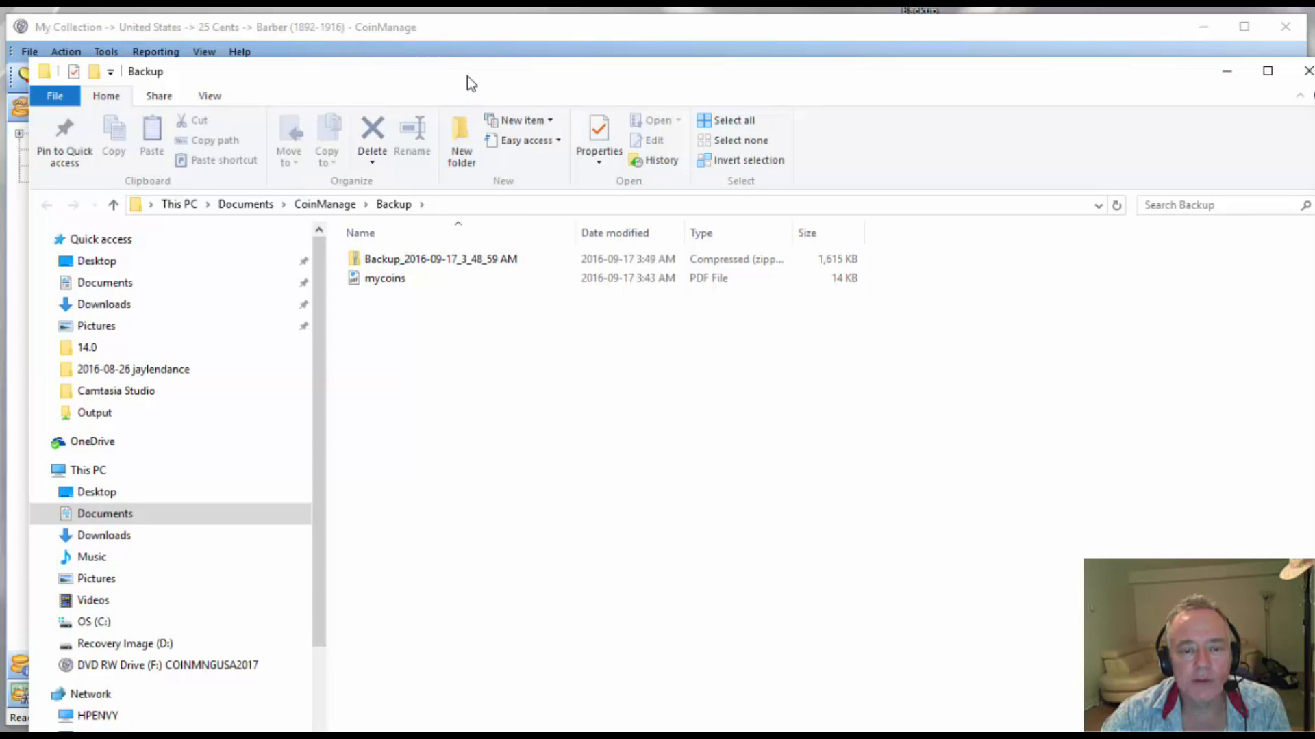
pyautogui.click(1303, 75)
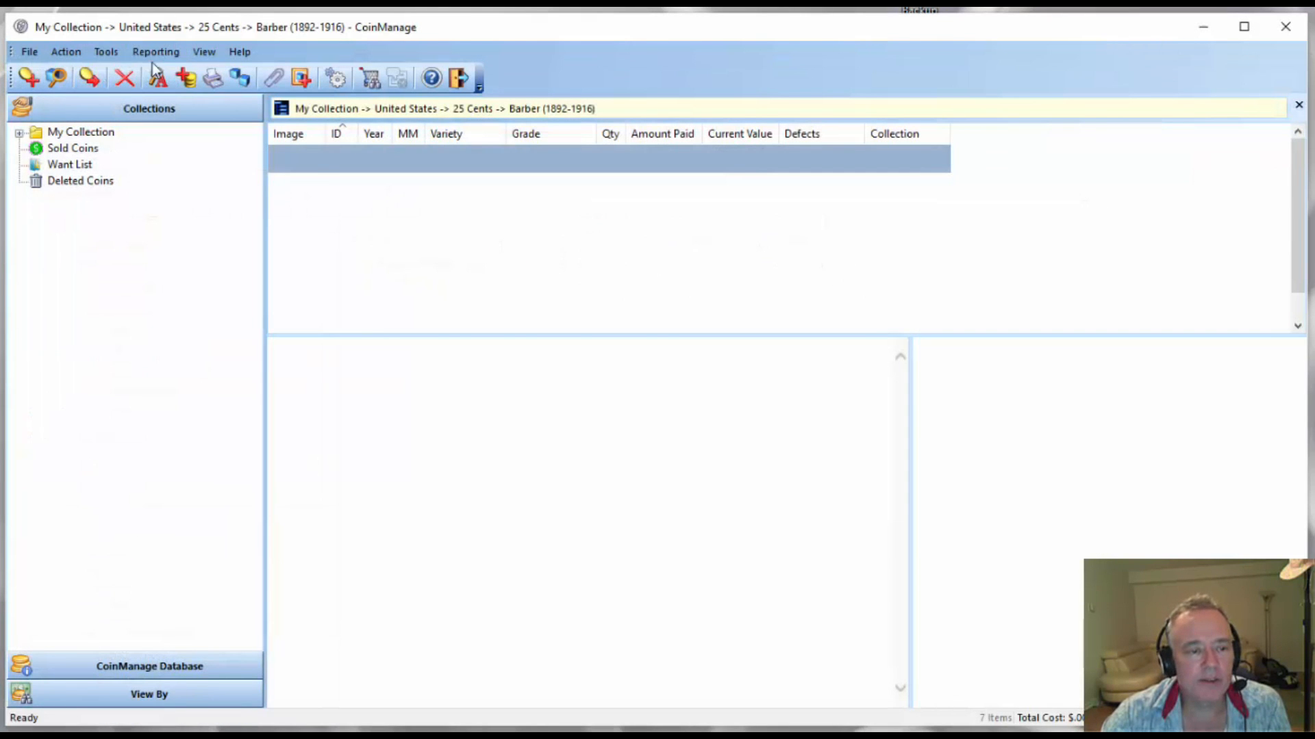
# - Back up the coin data to the Internet and display all coins in My Collection
pyautogui.click(114, 52)
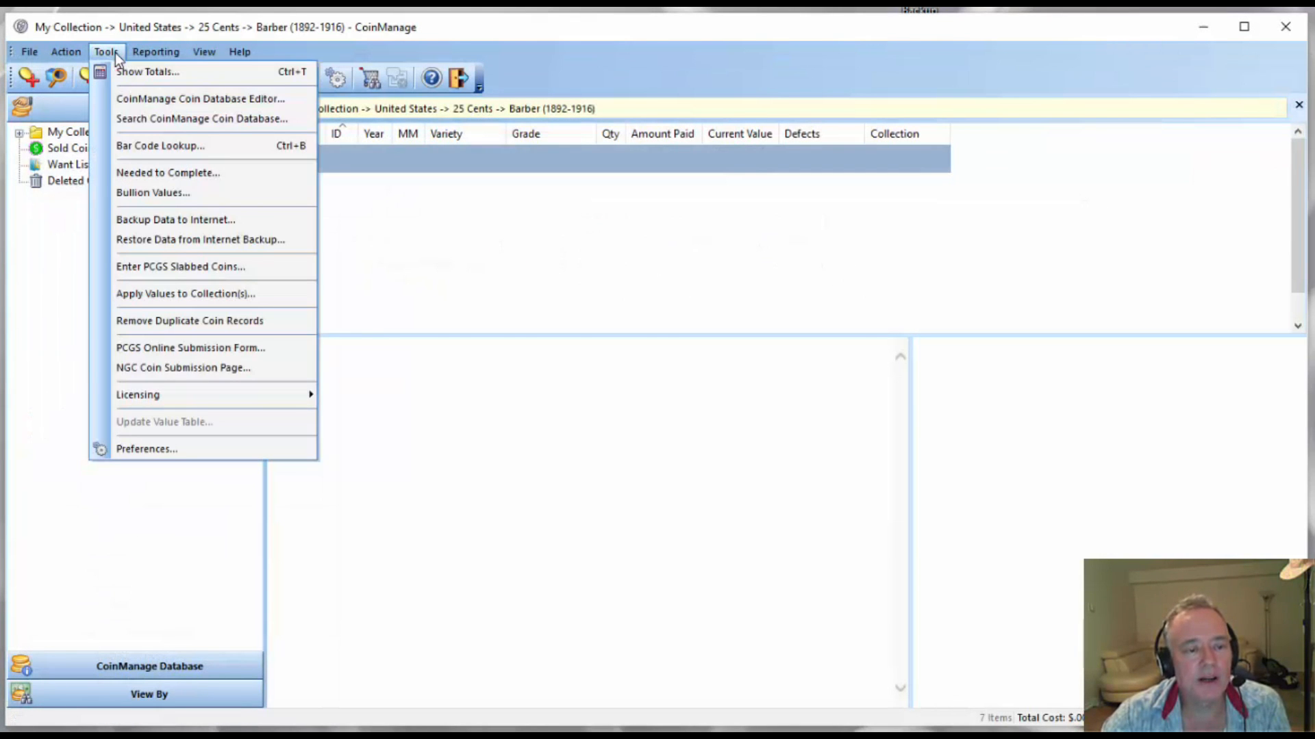
pyautogui.click(176, 219)
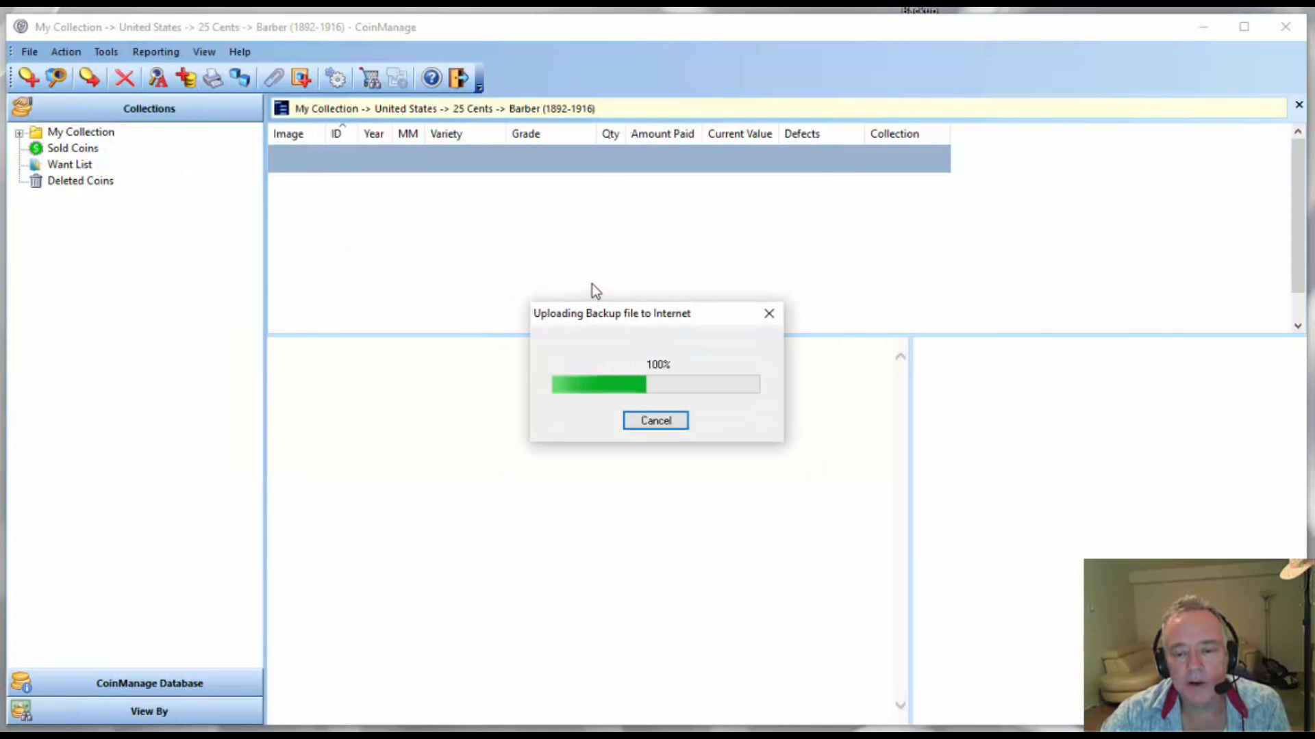
pyautogui.click(67, 134)
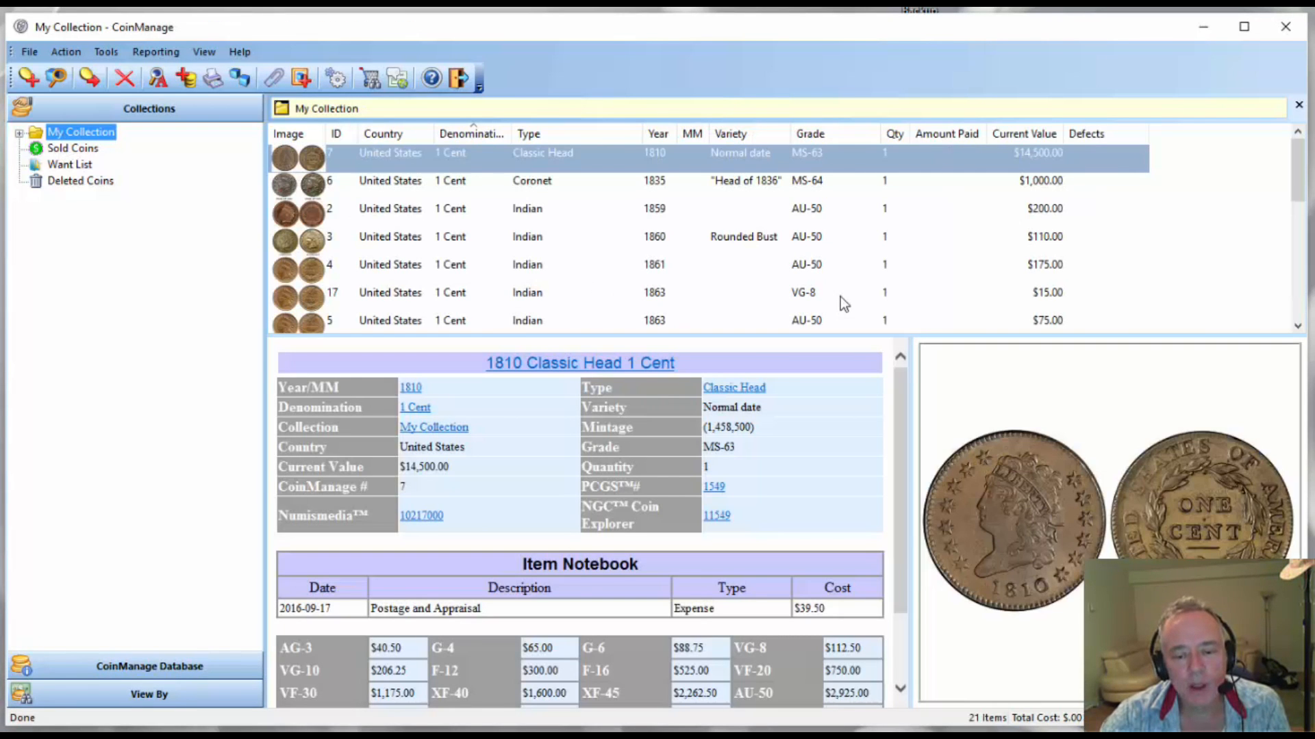